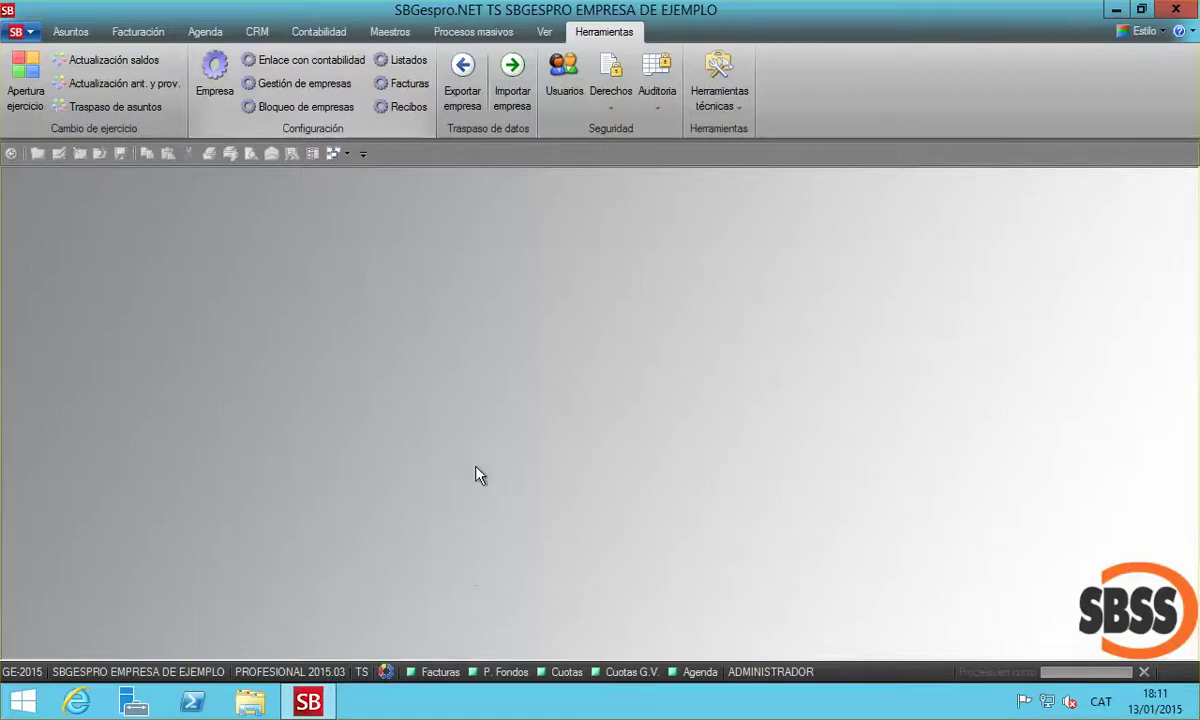
Enter the company's mercantile registry as BARCELONA, with book number 21
click(218, 78)
click(390, 434)
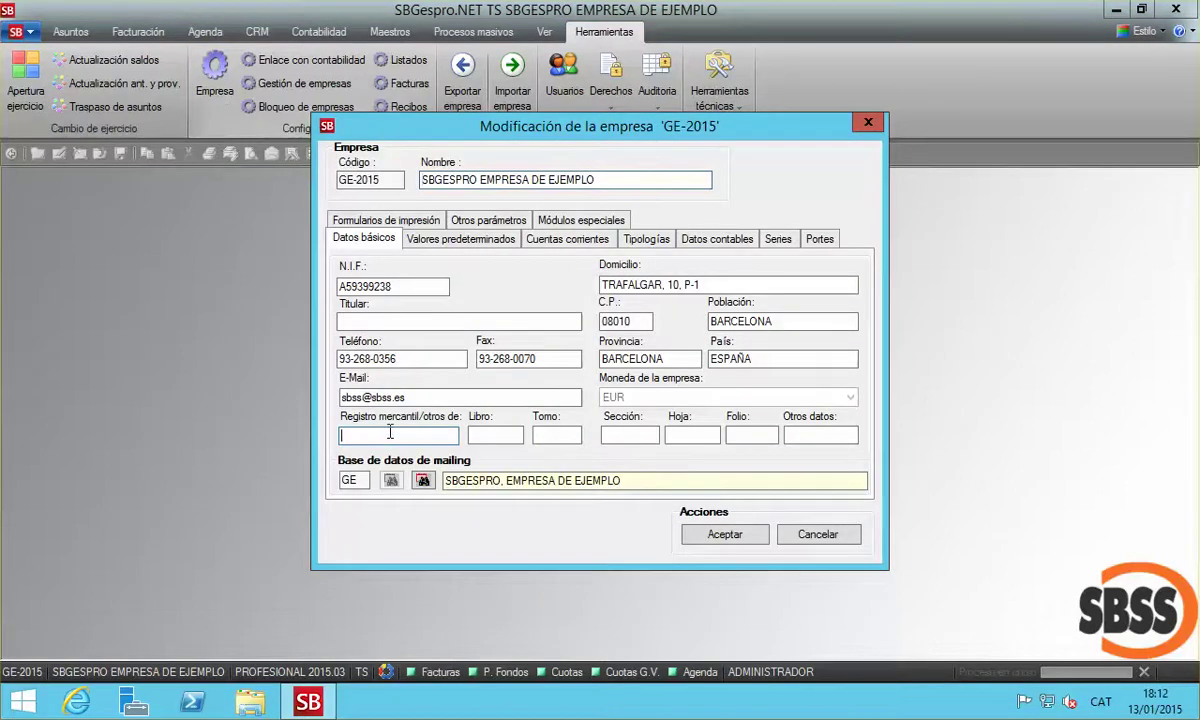
text(BARCELONA)
click(495, 435)
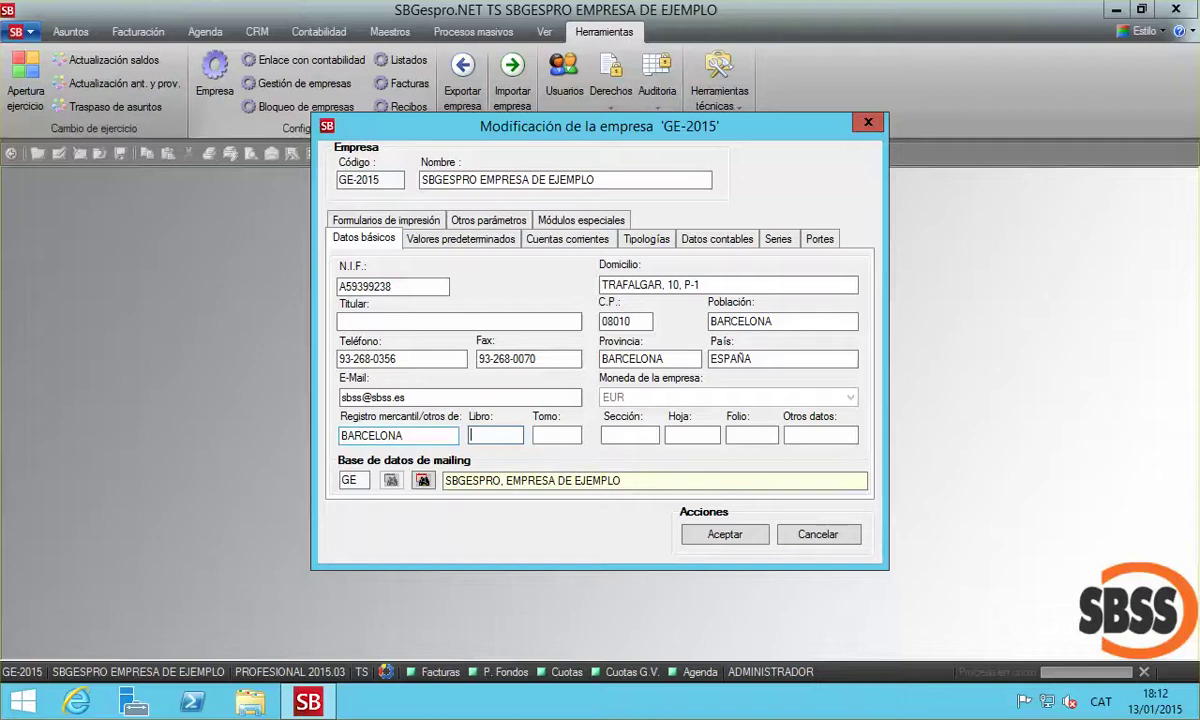
text(21)
key(Tab)
Accept the electronic-invoice signature settings (sbss2016.pfx) and save the company settings
click(583, 222)
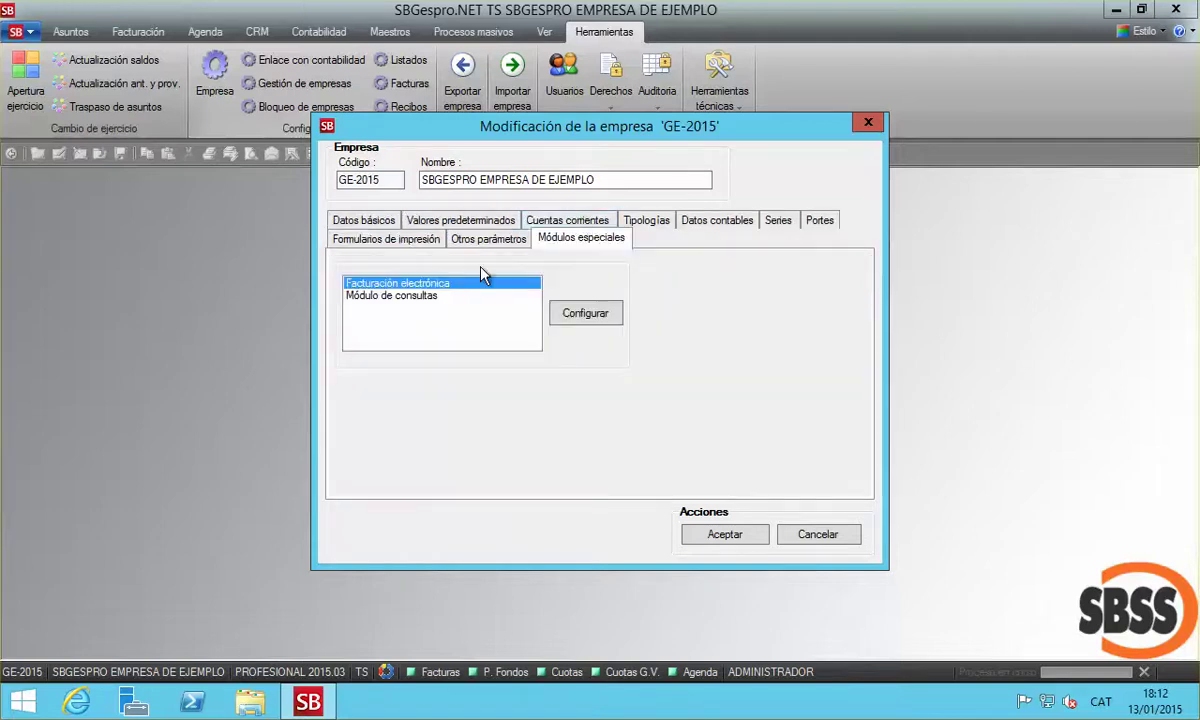
click(585, 313)
drag(620, 238, 390, 247)
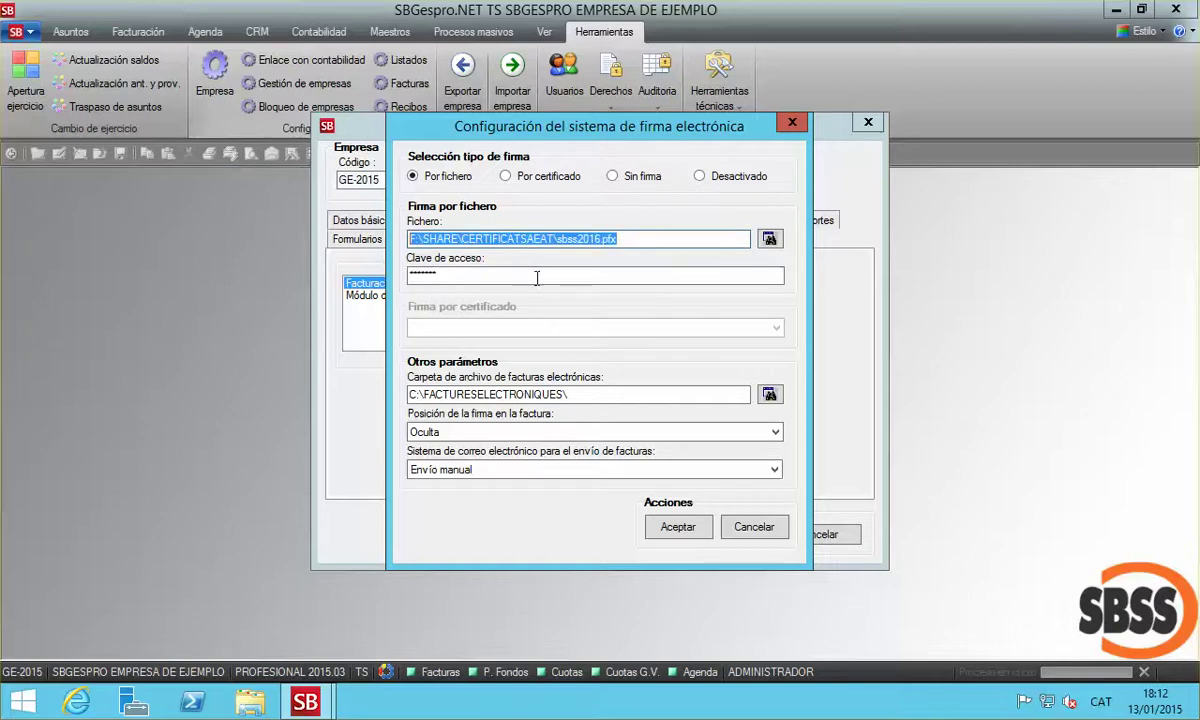
click(551, 393)
drag(551, 393, 378, 378)
click(668, 533)
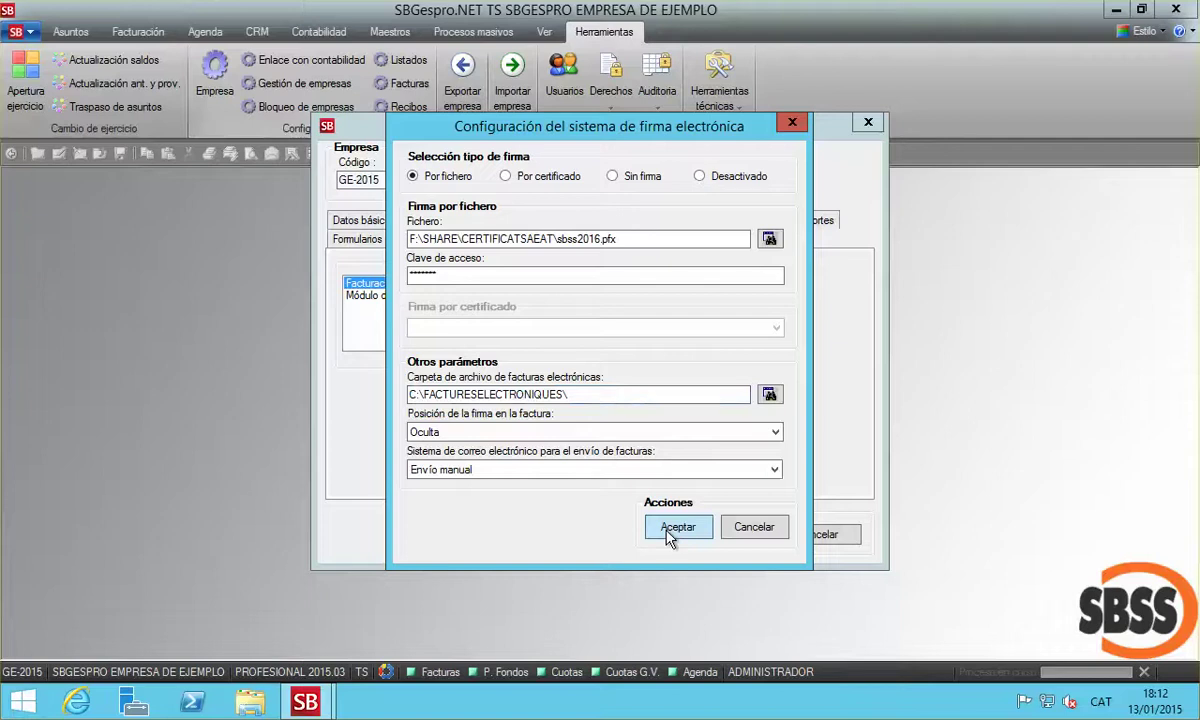
click(707, 535)
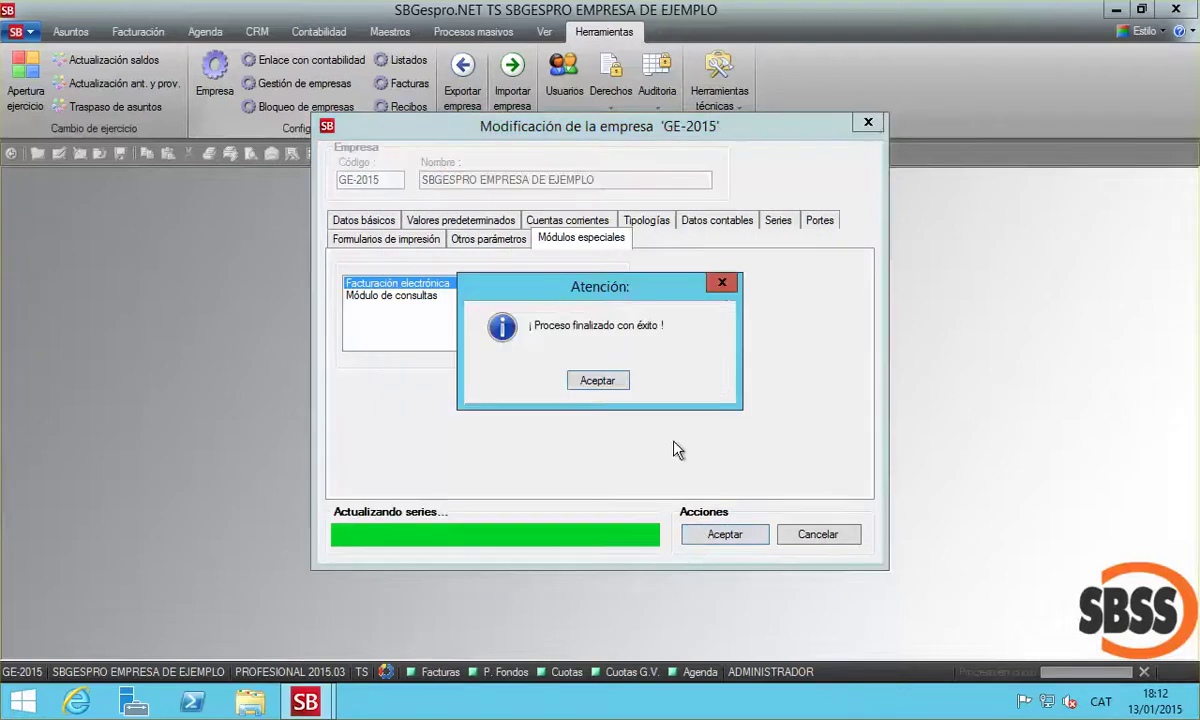
click(594, 382)
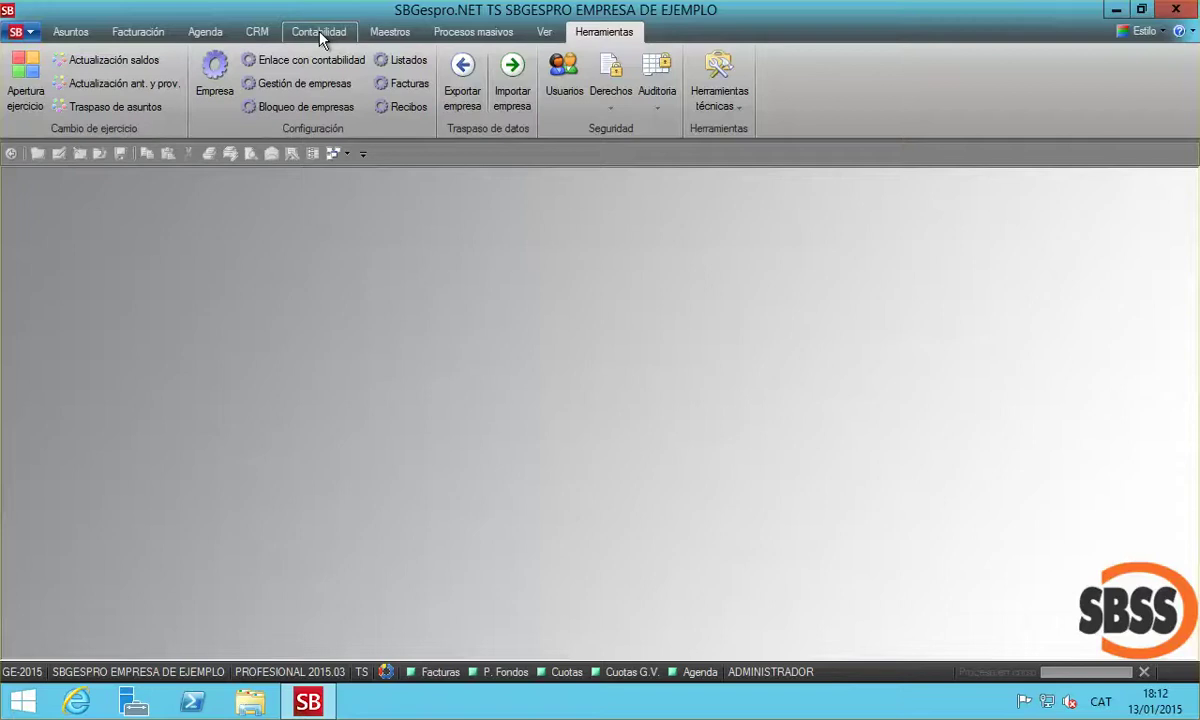
Give payment method Recibo domiciliado the Factura-e equivalence 02
click(390, 31)
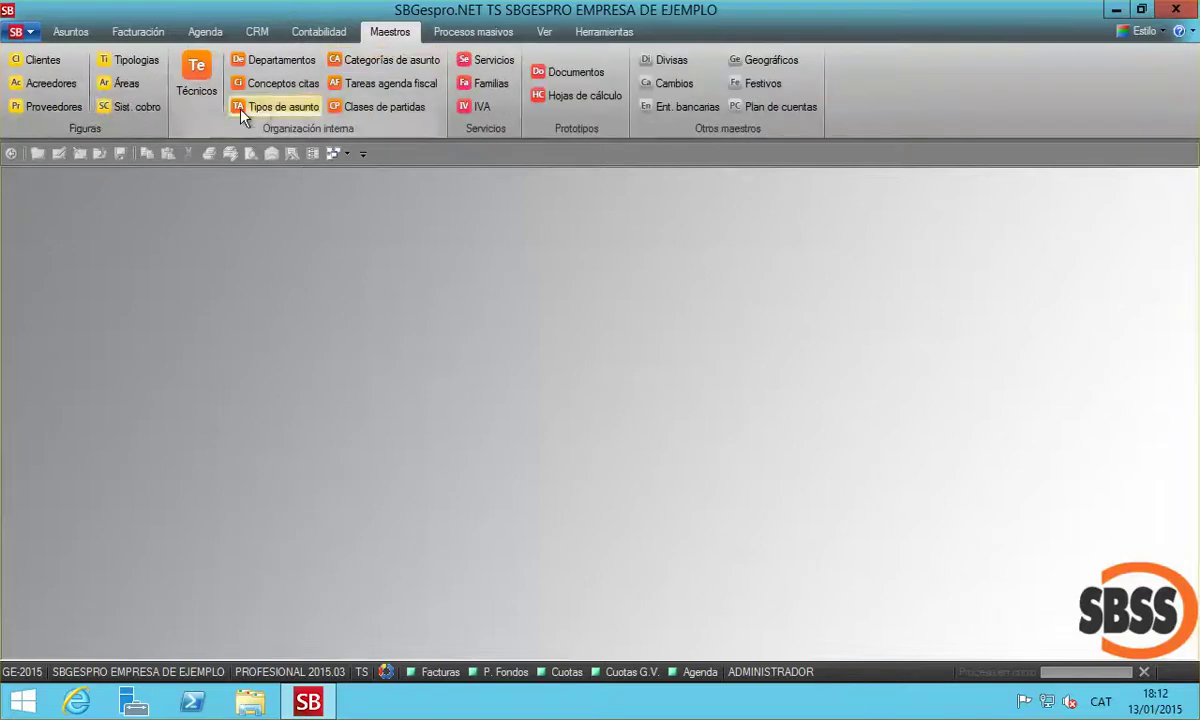
click(133, 106)
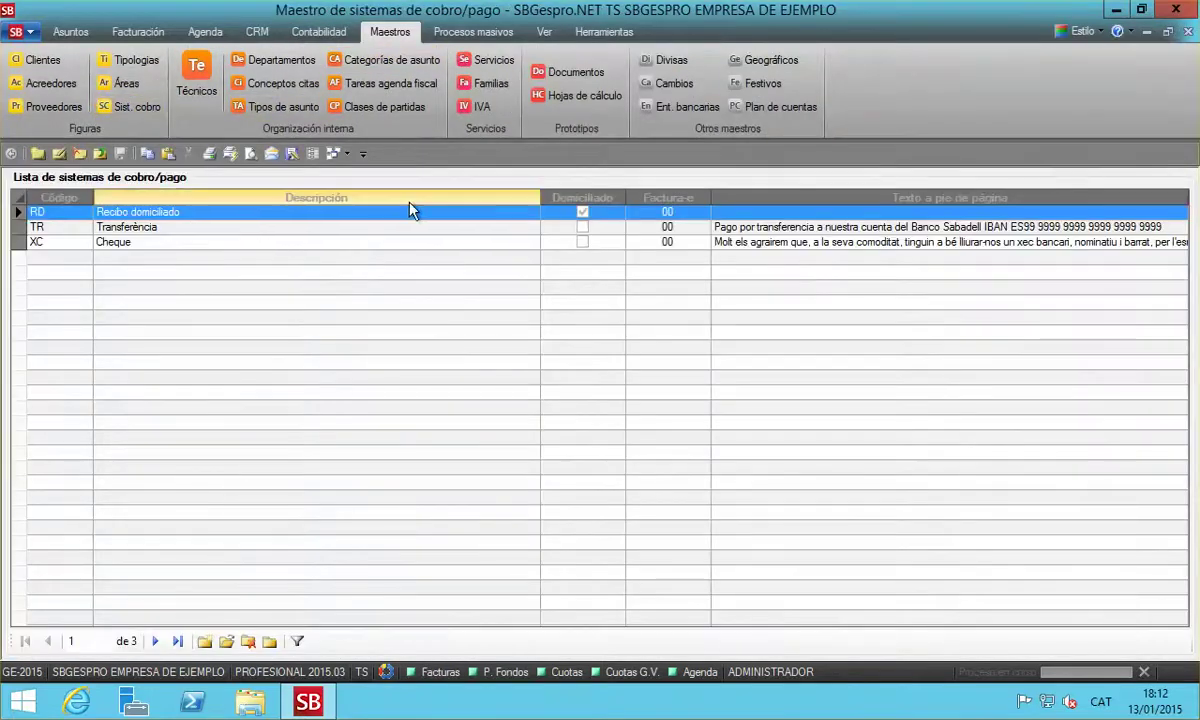
double_click(490, 215)
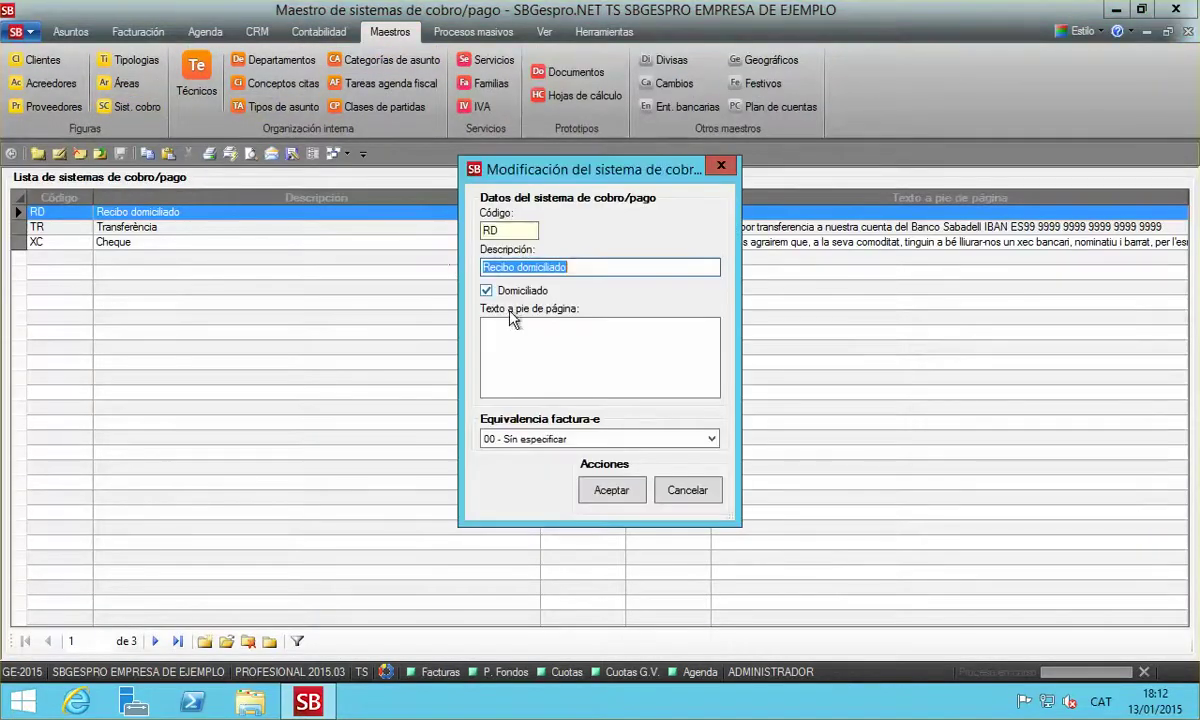
click(585, 445)
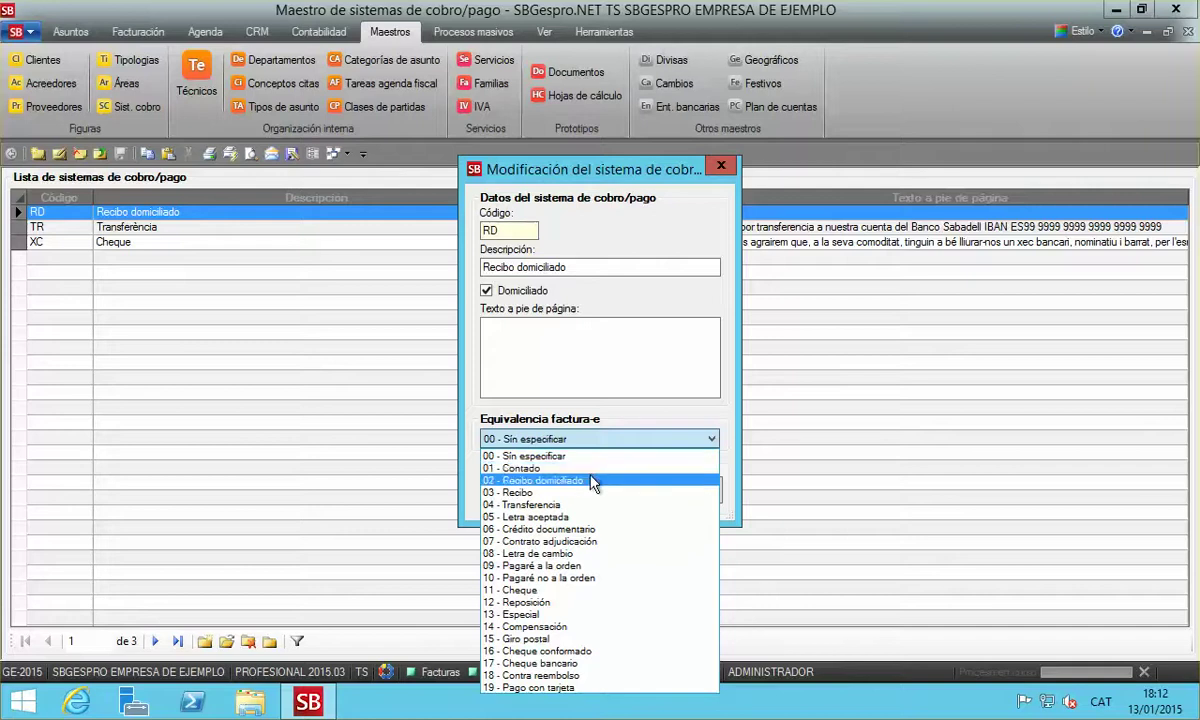
click(590, 481)
click(608, 491)
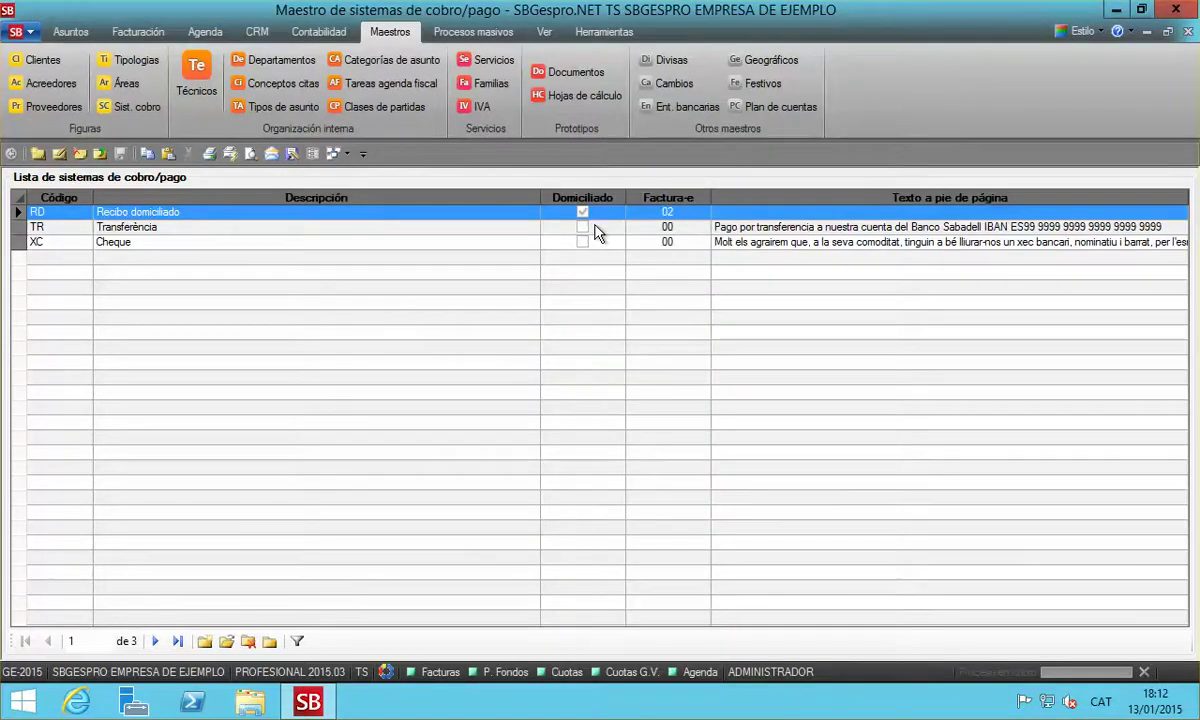
Give payment method Transferència the Factura-e equivalence 04
double_click(550, 227)
click(540, 444)
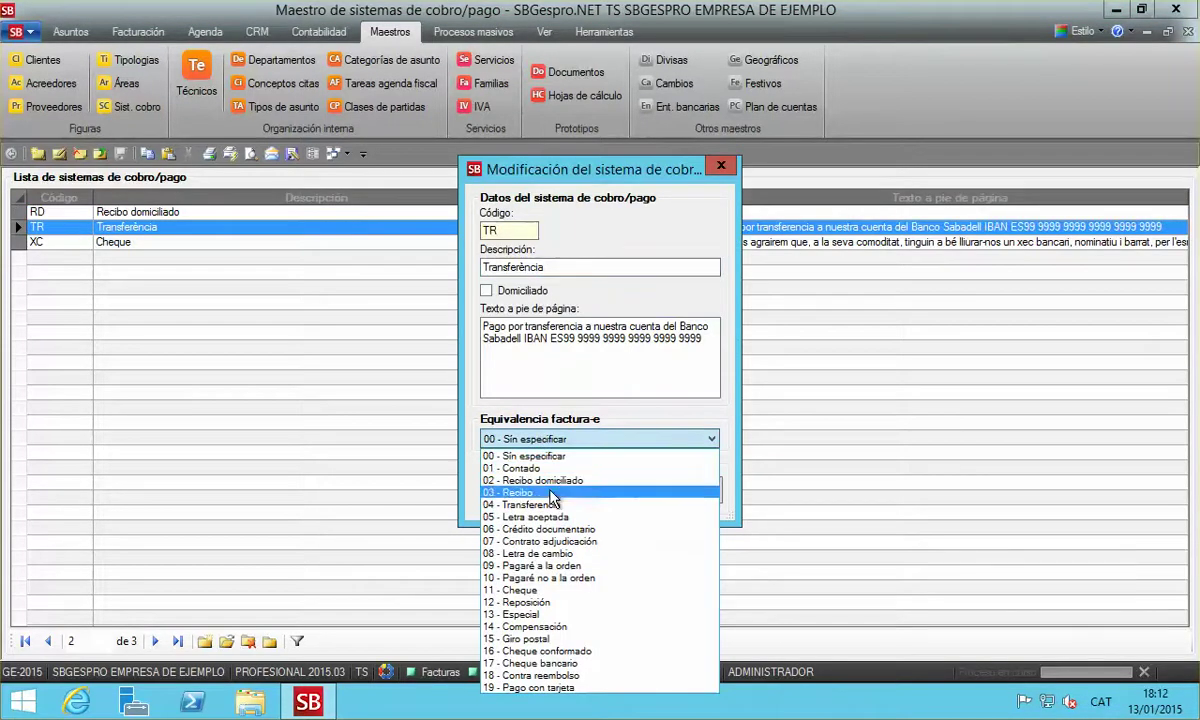
click(550, 514)
click(611, 490)
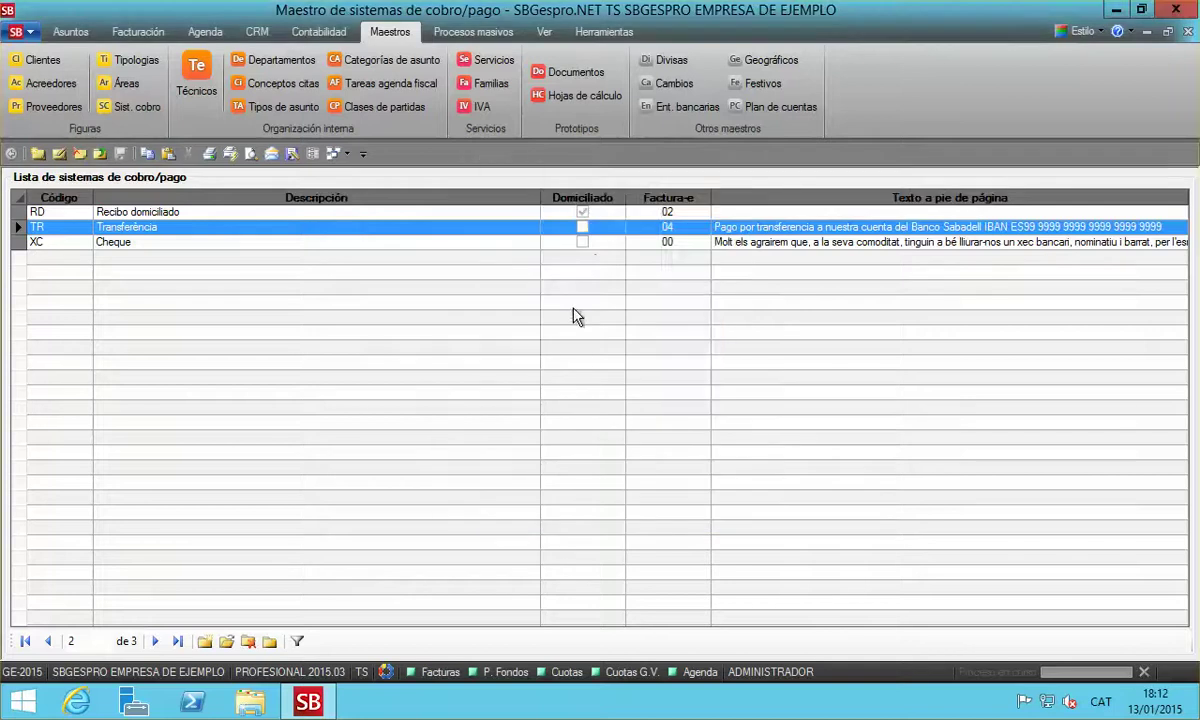
Give payment method Cheque the Factura-e equivalence 11 and close the payment methods list
click(607, 243)
double_click(612, 250)
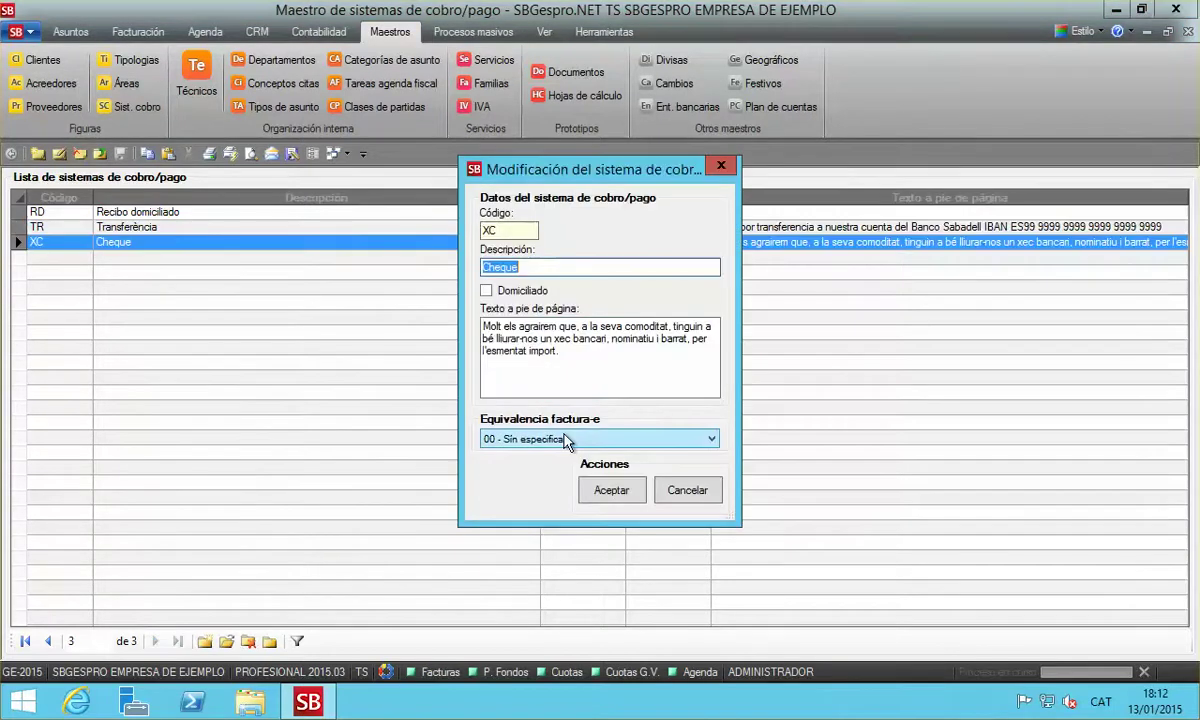
click(534, 440)
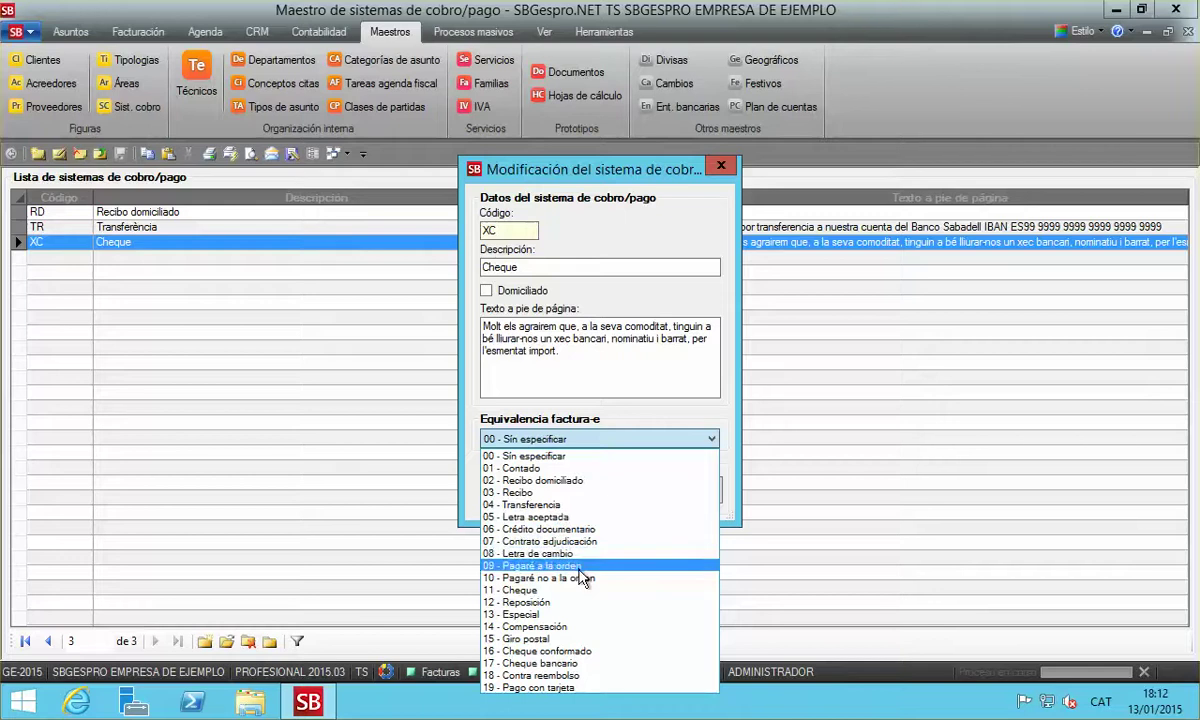
click(585, 597)
click(620, 494)
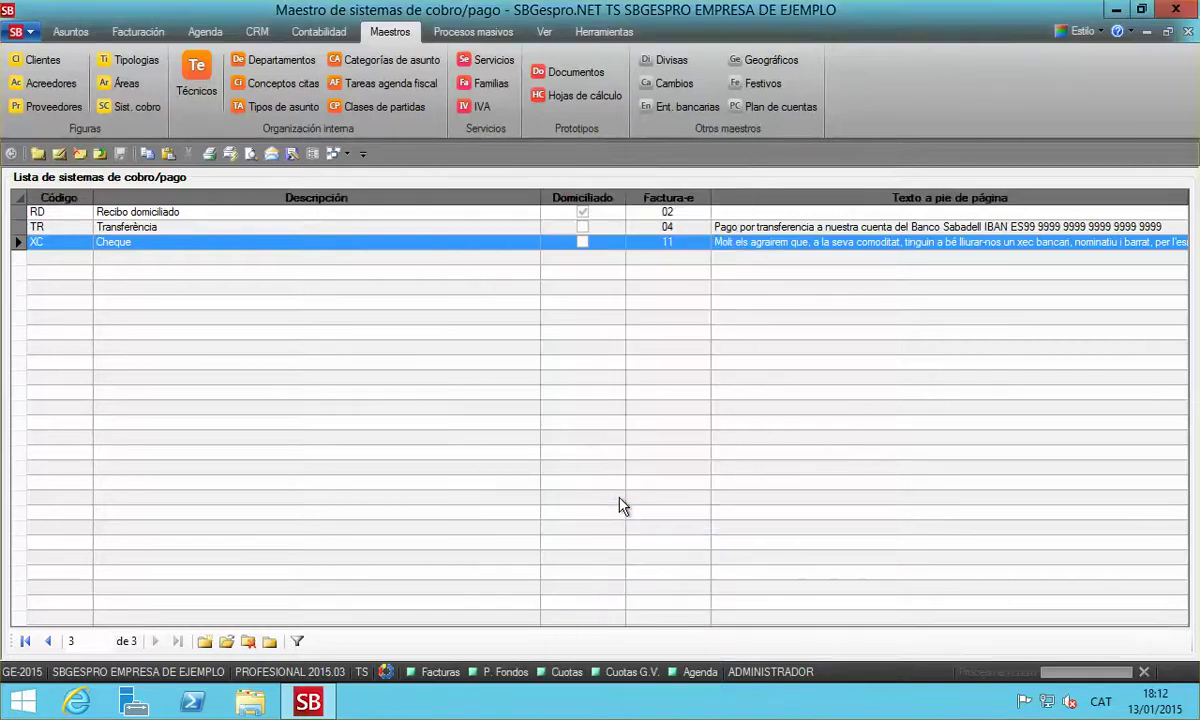
click(1188, 31)
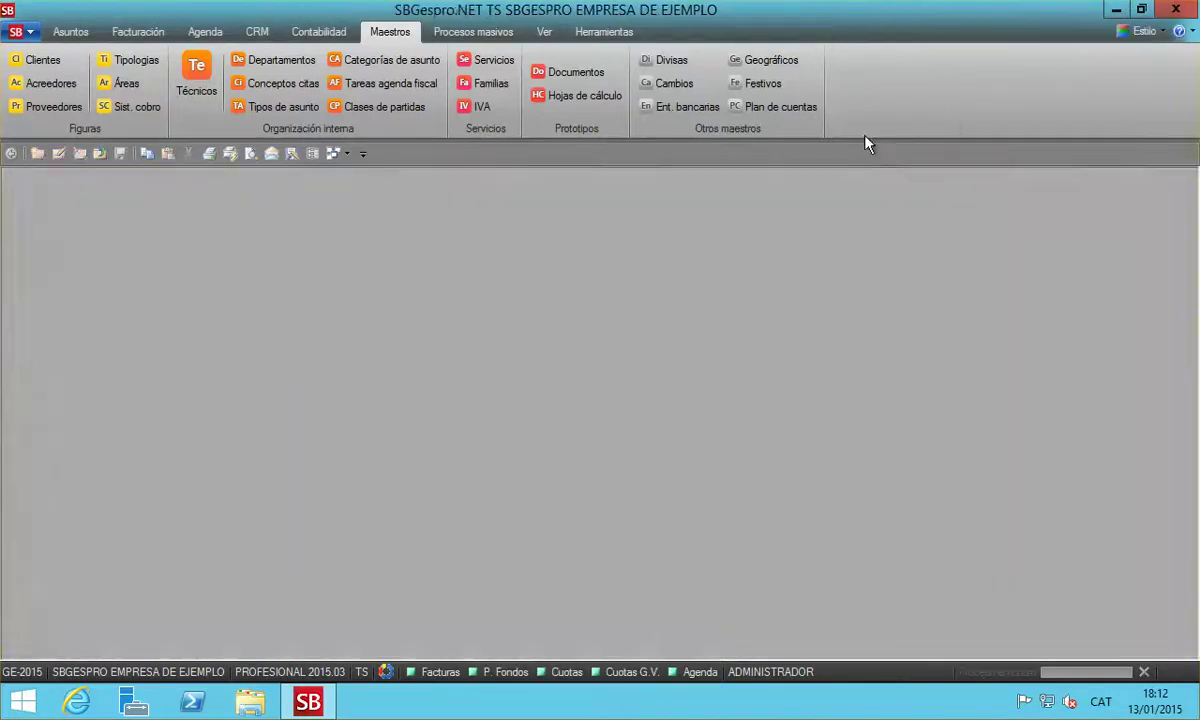
Edit client AJUNTAMENT DE LA TRAGUANTA, keep Factura-e/Català, and show its payment and shipping details
click(52, 60)
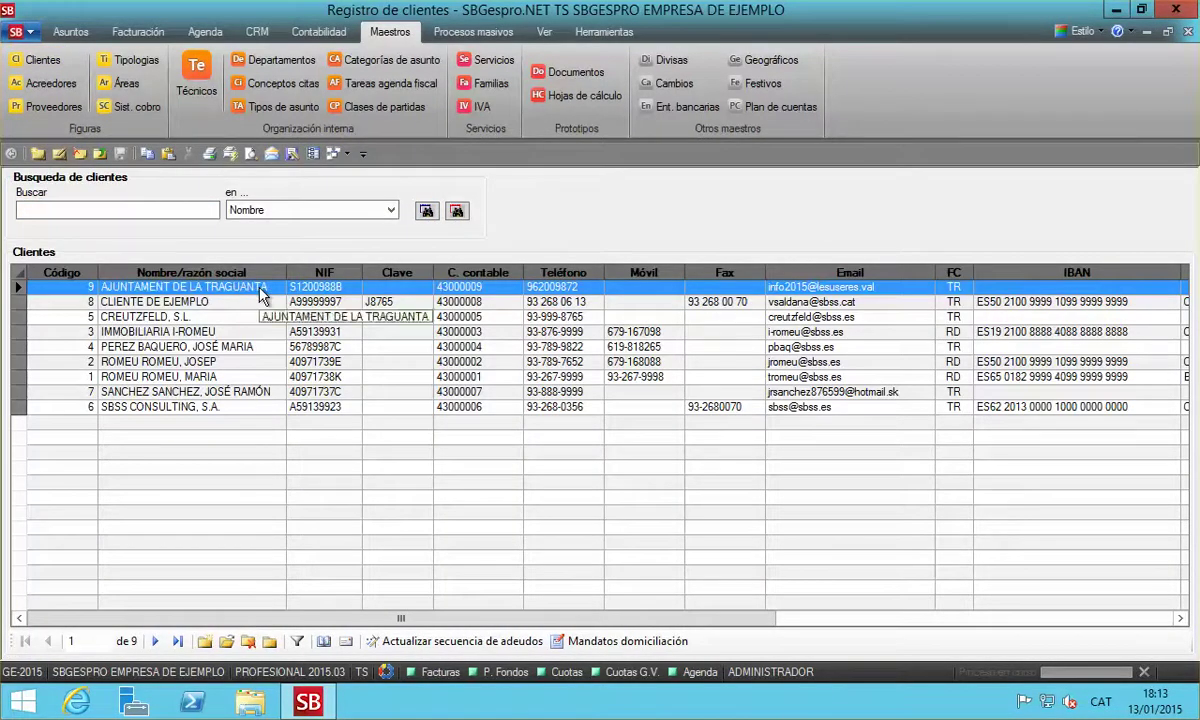
double_click(290, 288)
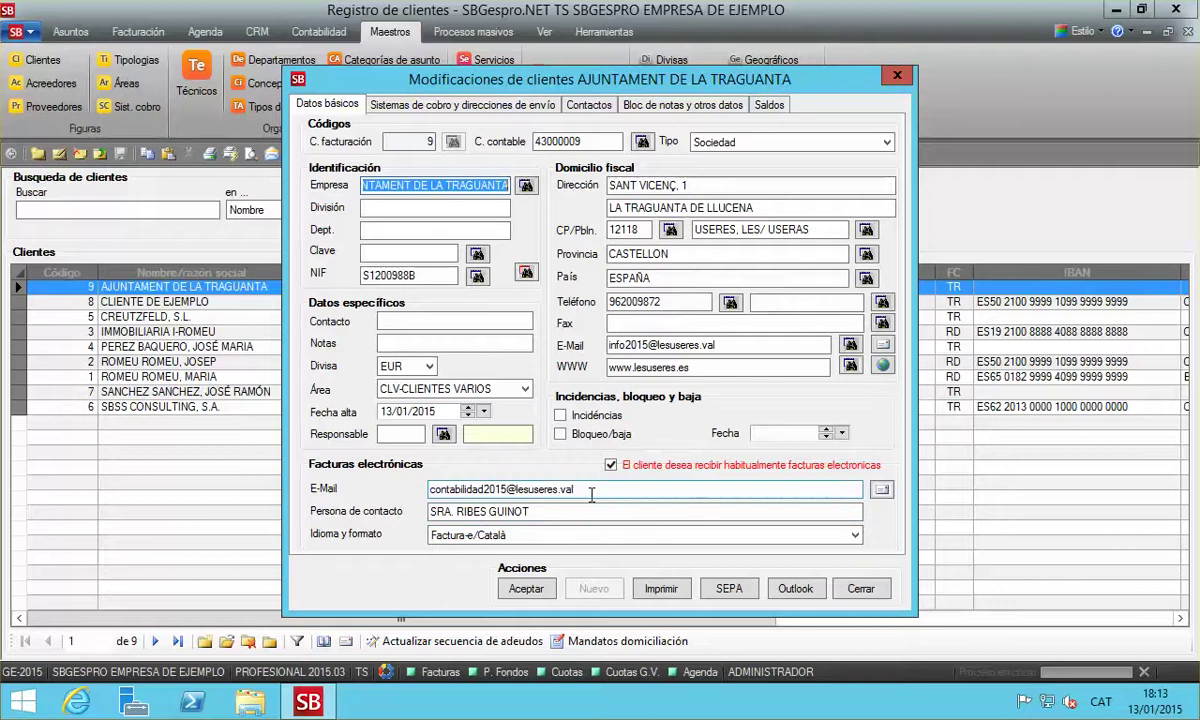
drag(434, 489, 576, 490)
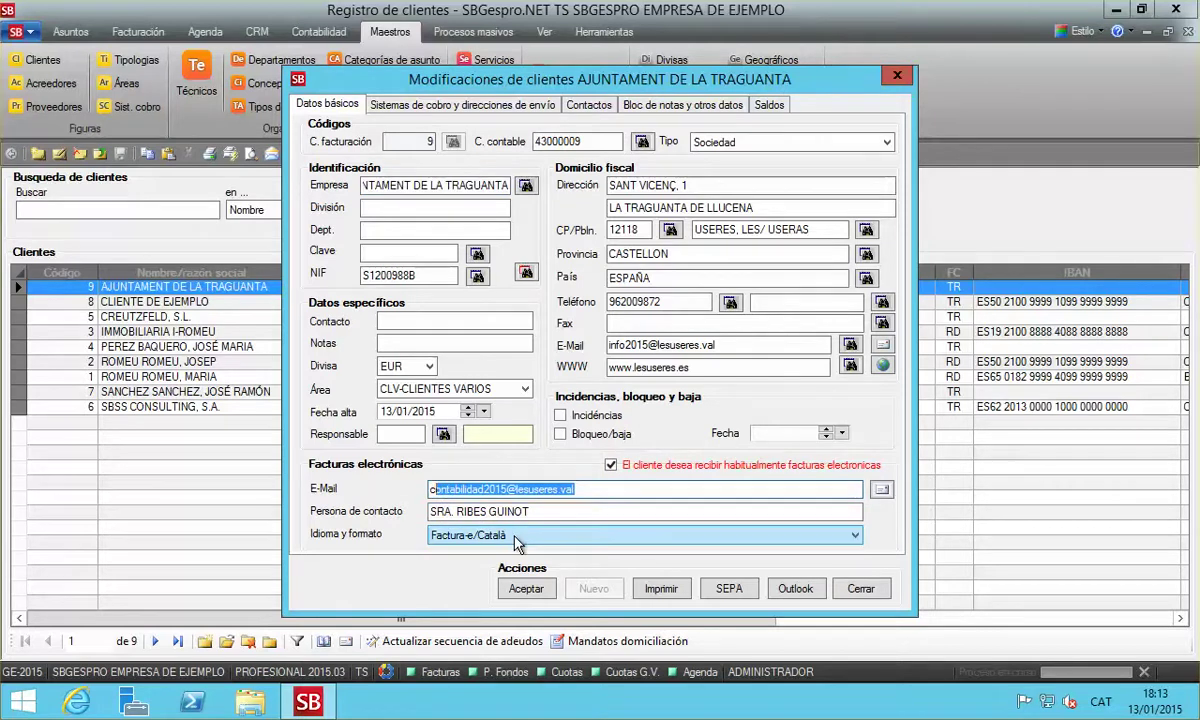
click(490, 535)
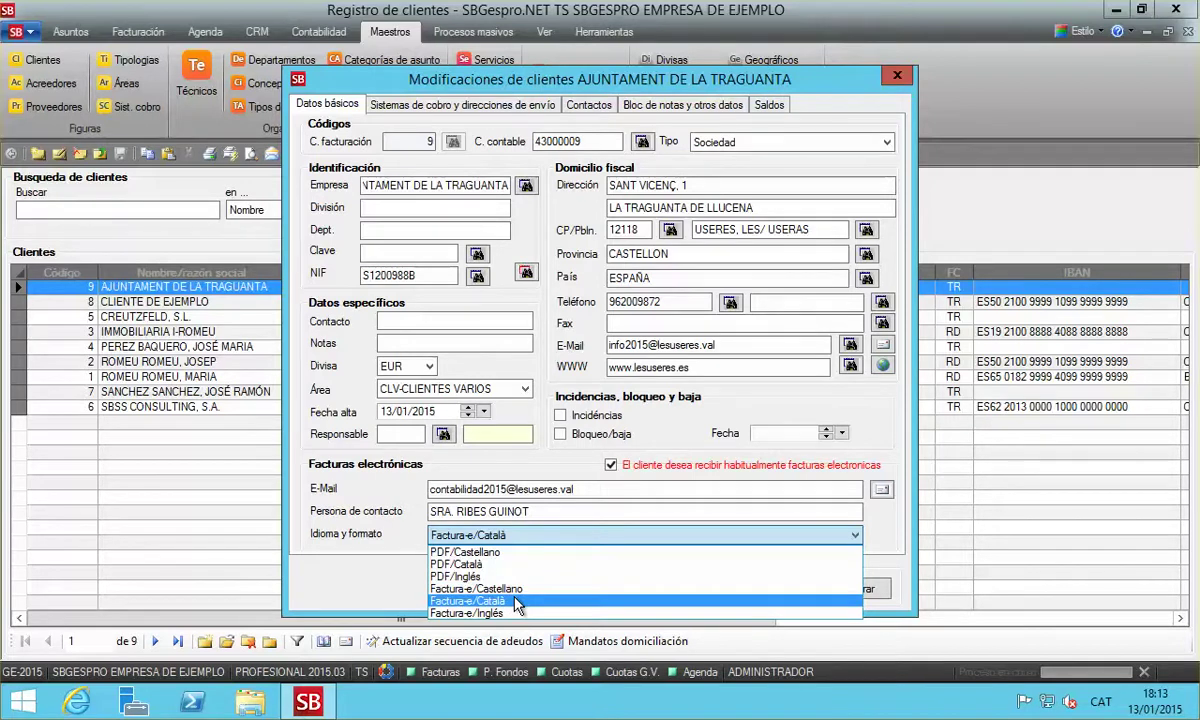
click(516, 602)
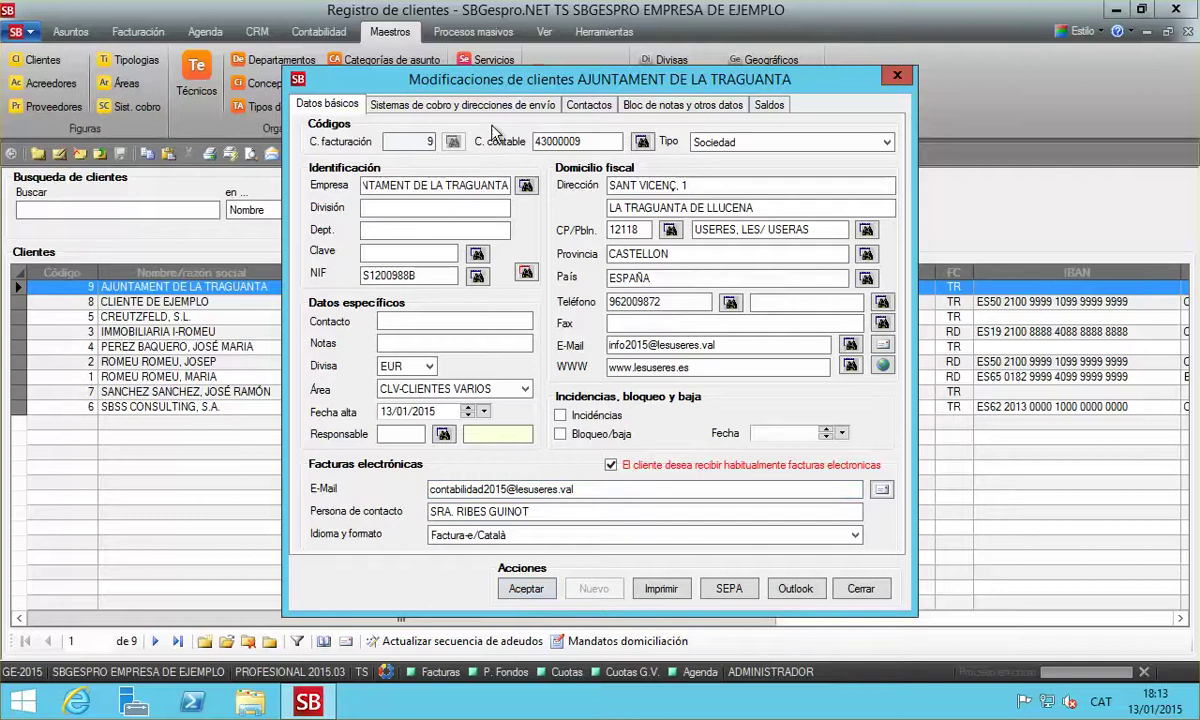
click(460, 104)
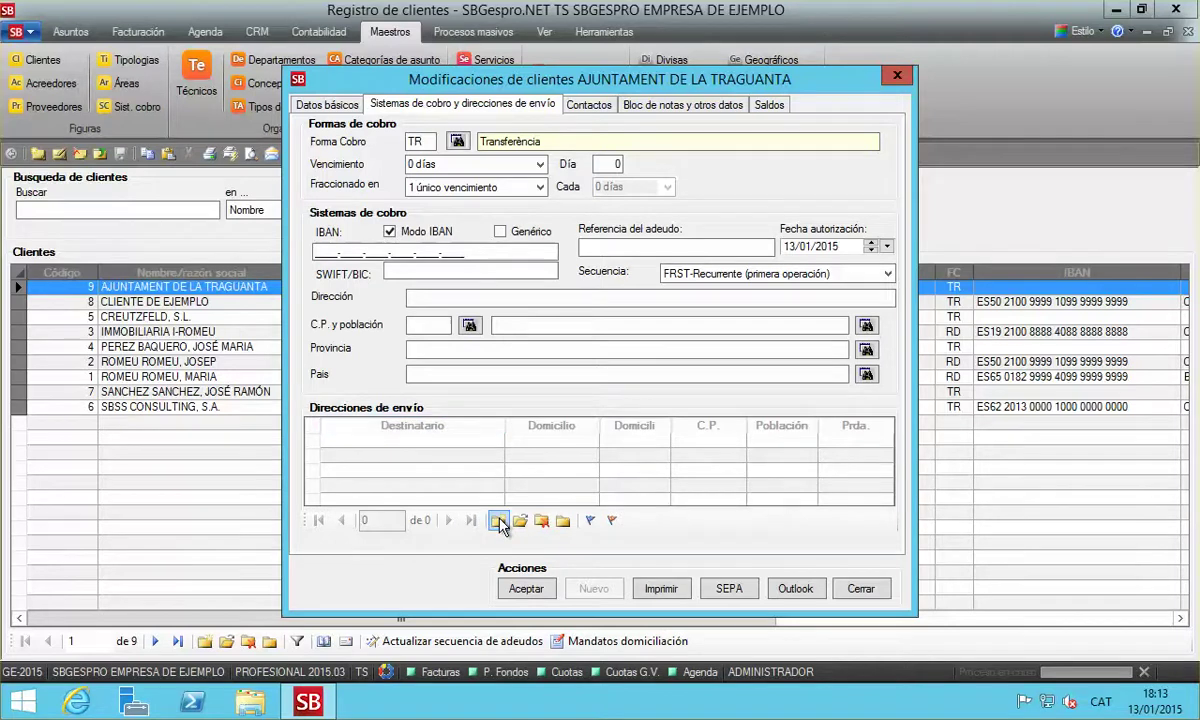
Add a delivery address for the council at PLAÇA SANT VICENÇ, 1, in Useres
click(497, 521)
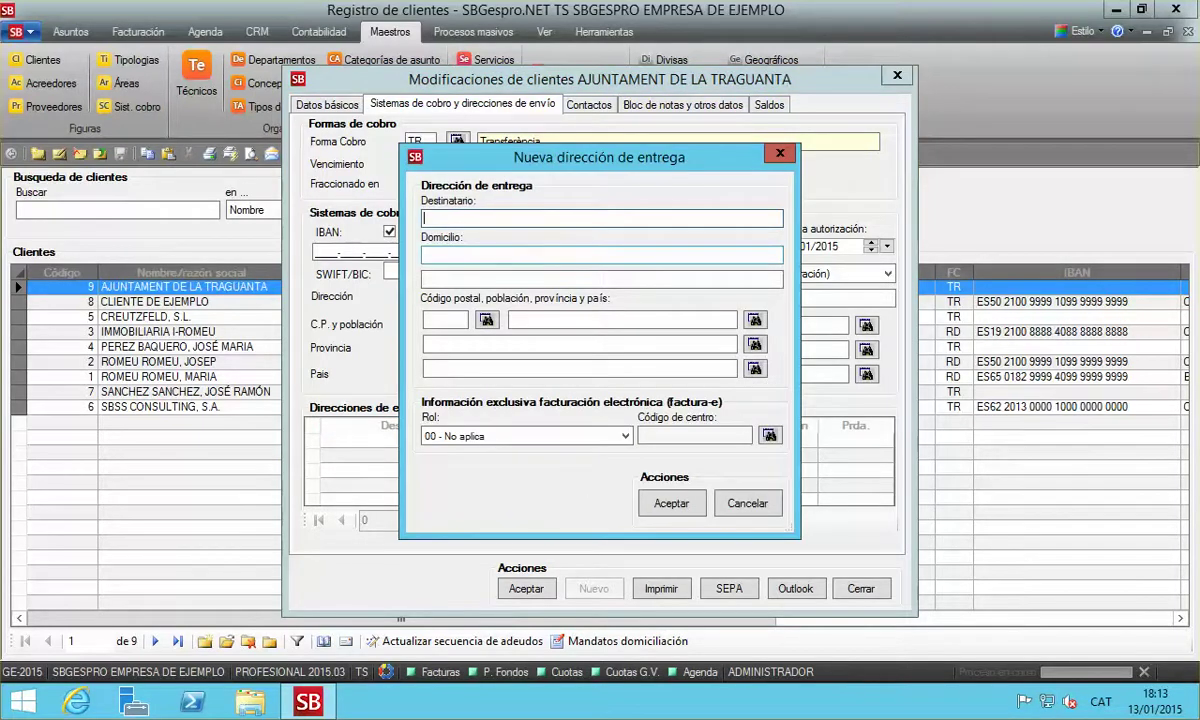
text(AJUNTAMENT D ELA )
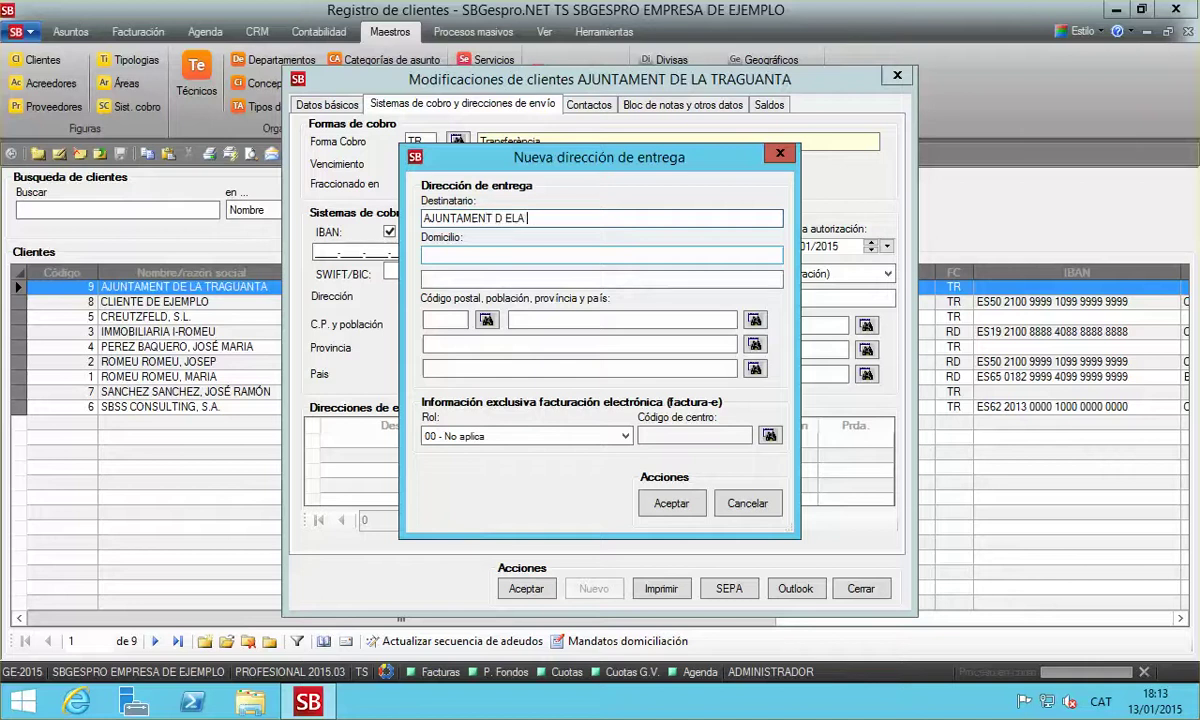
text(TRAHUANTA)
key(Tab)
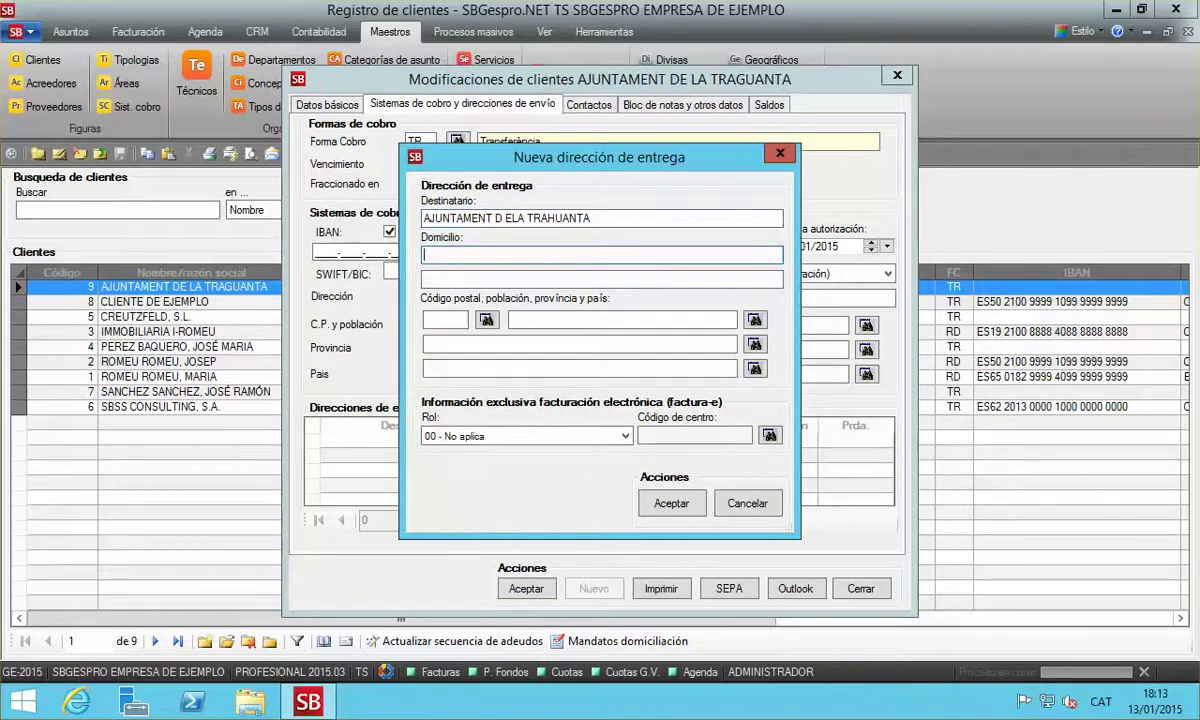
text(PLAÇA)
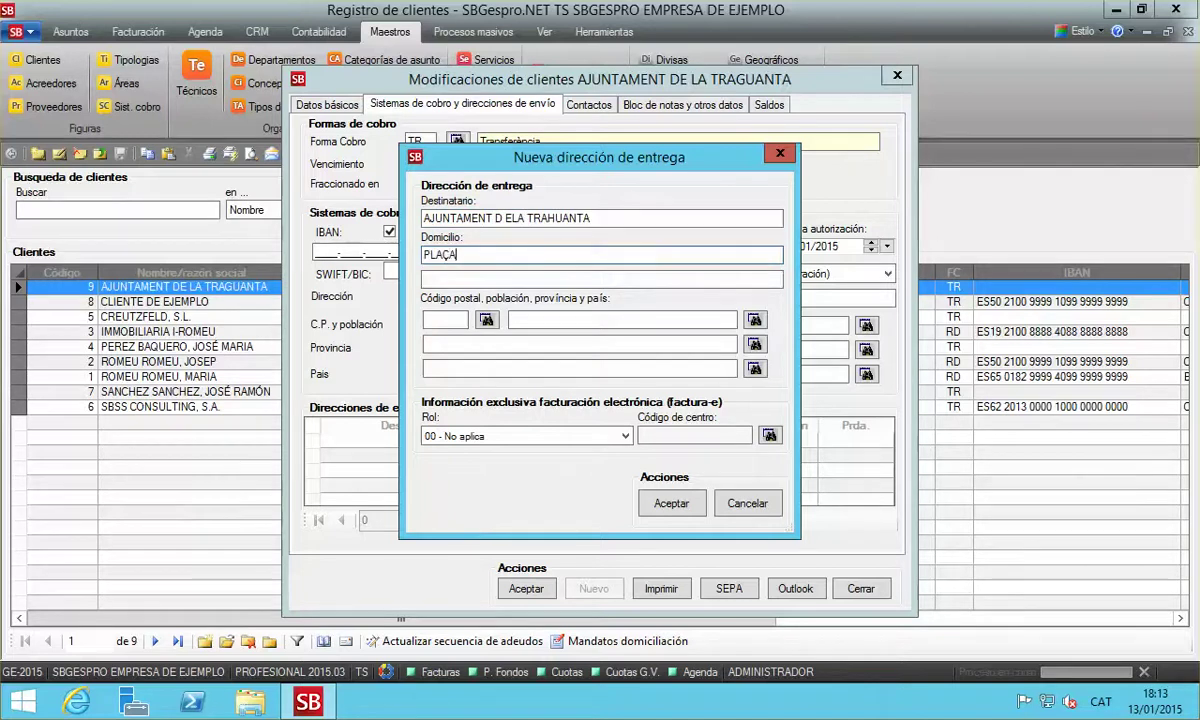
text( SANT VICENÇ, 1)
key(Tab)
key(Tab)
key(Tab)
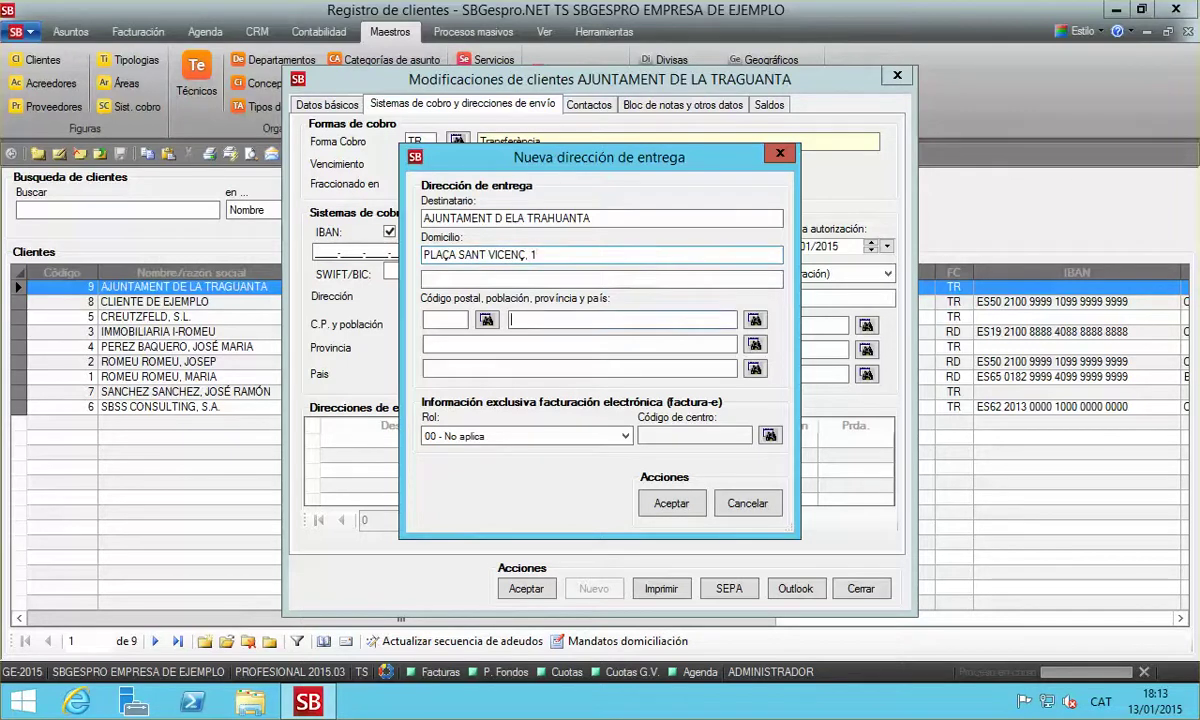
text(USERES)
key(Return)
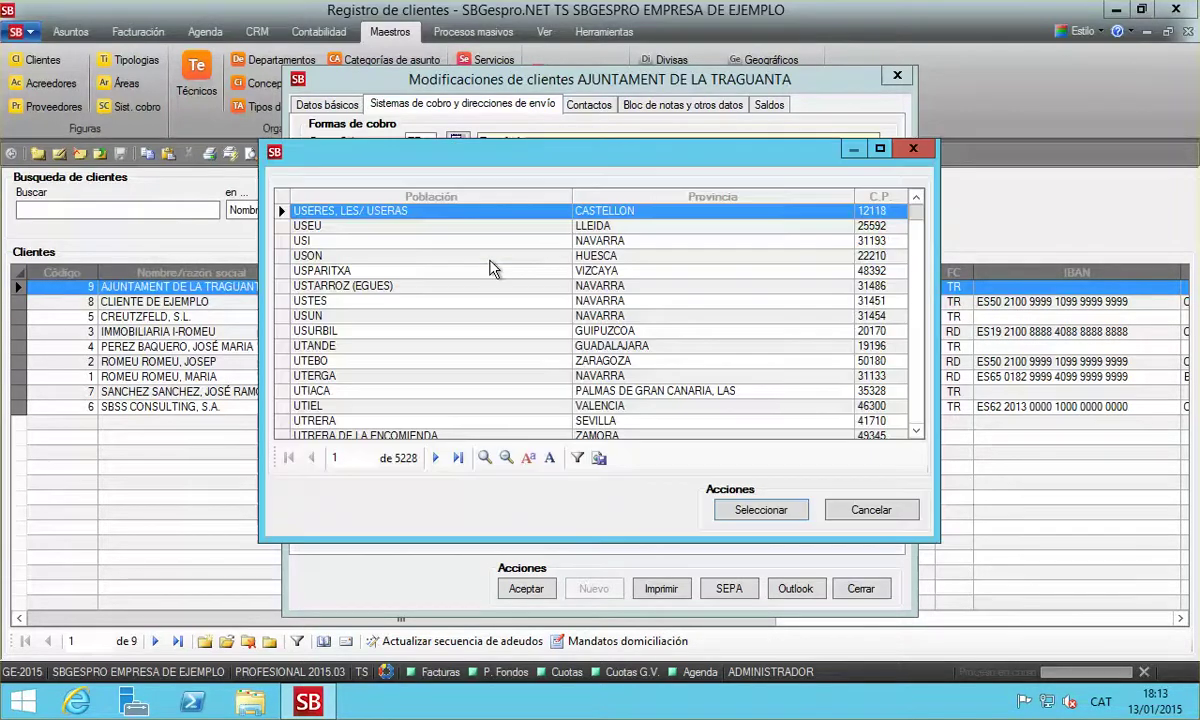
key(Return)
key(Tab)
key(Tab)
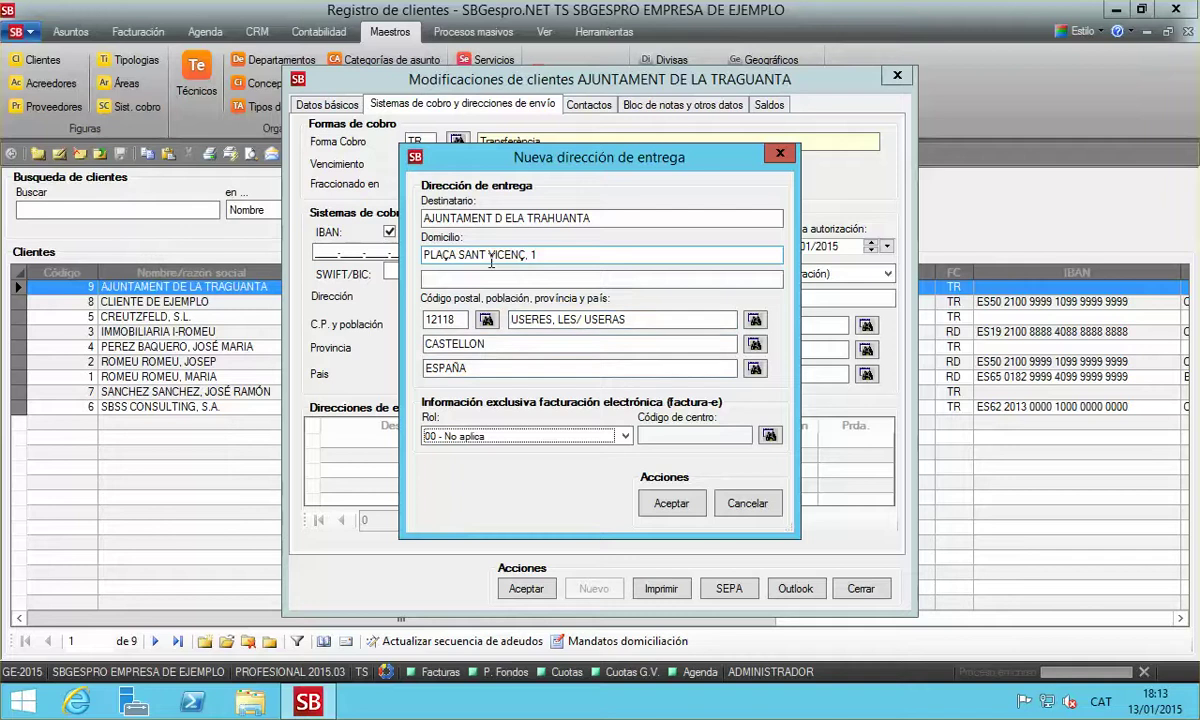
Set role 01 Fiscal/Oficina contable and DIR3 centre code L01121227, then save the address
click(510, 436)
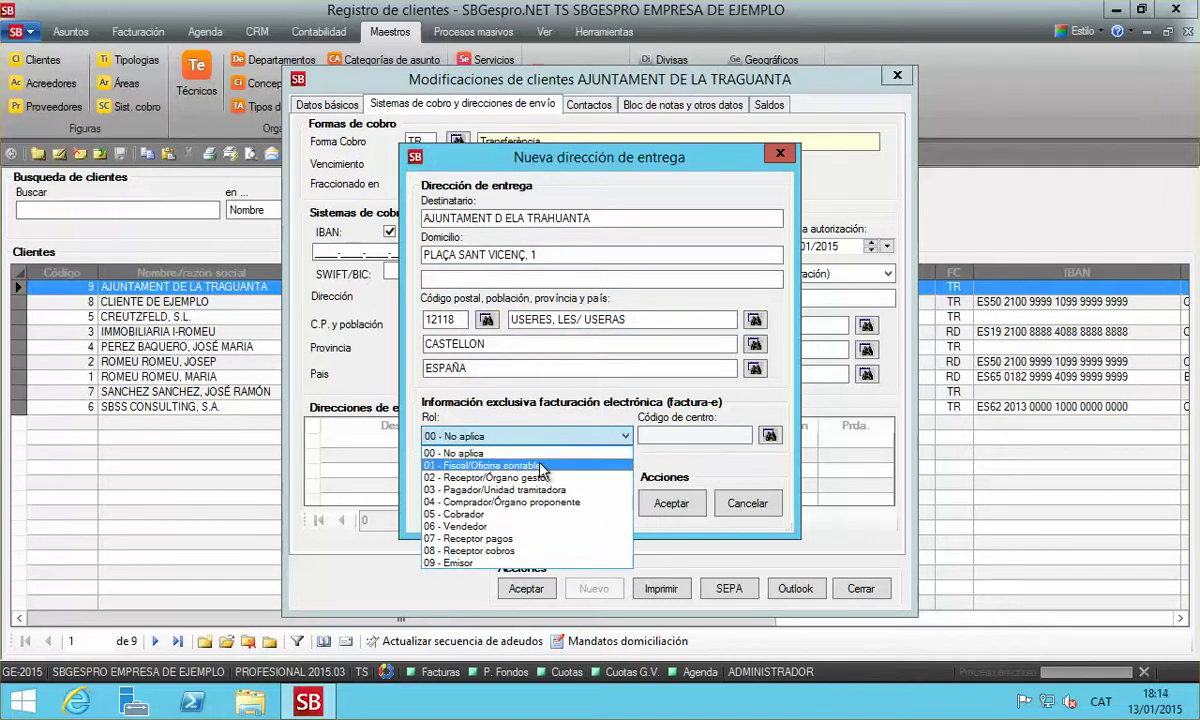
click(540, 467)
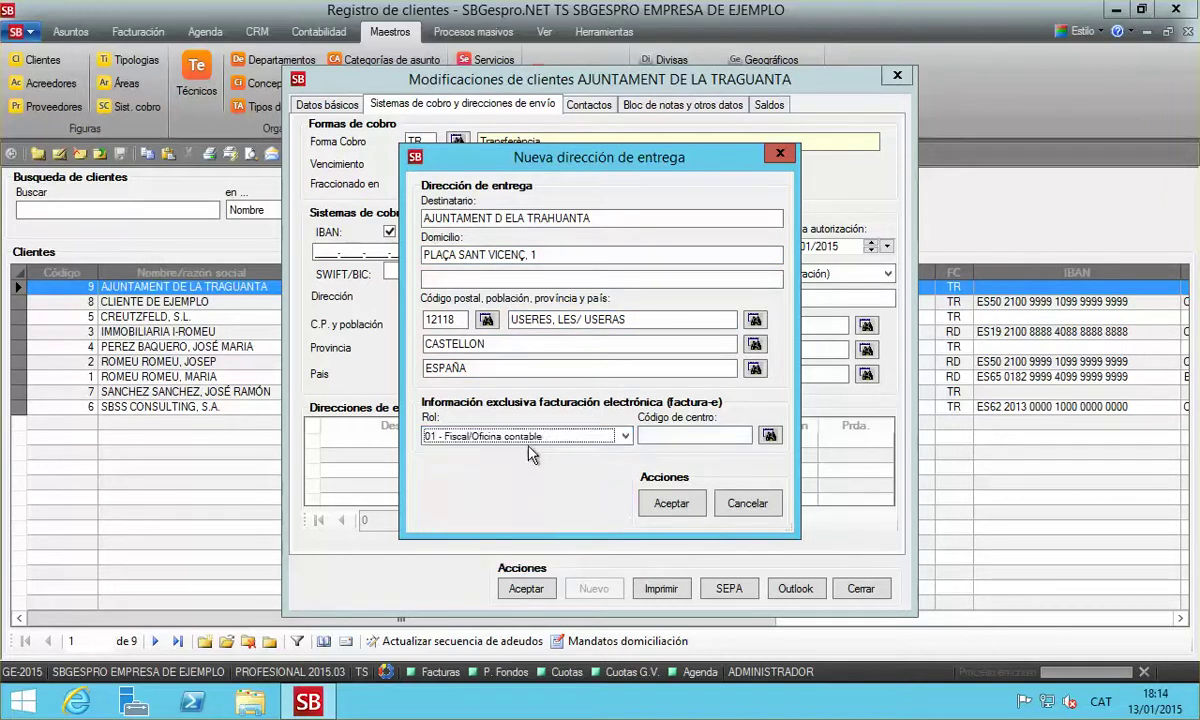
click(648, 433)
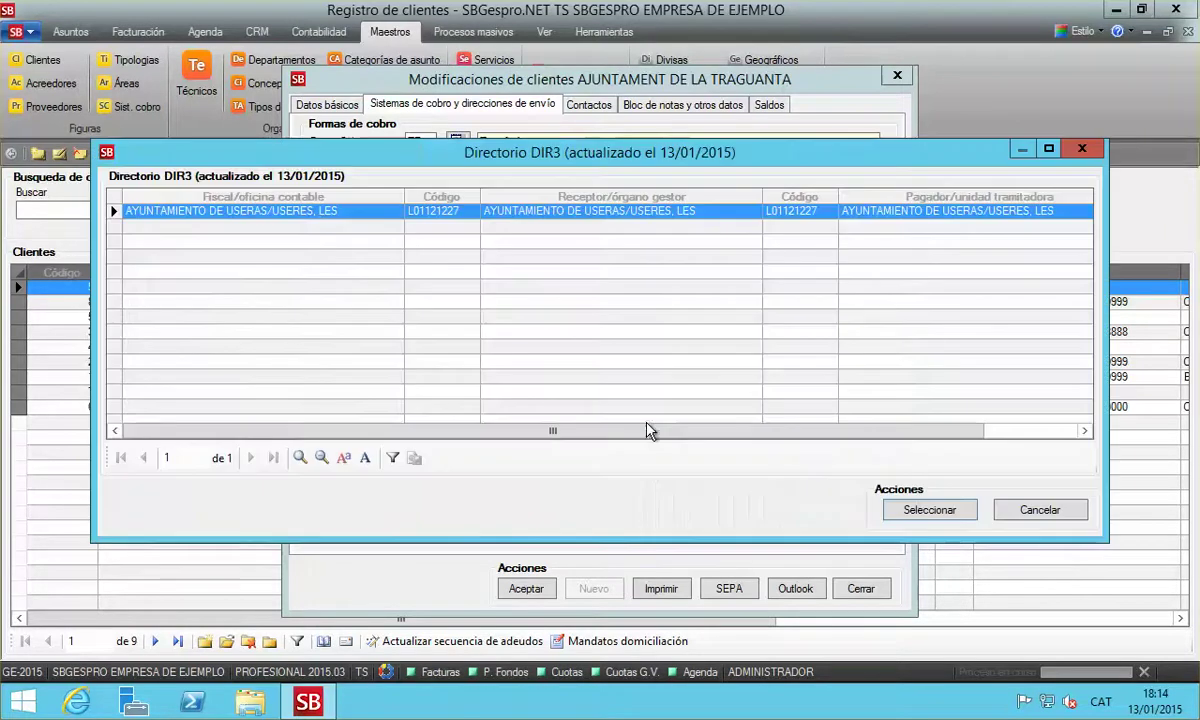
key(F4)
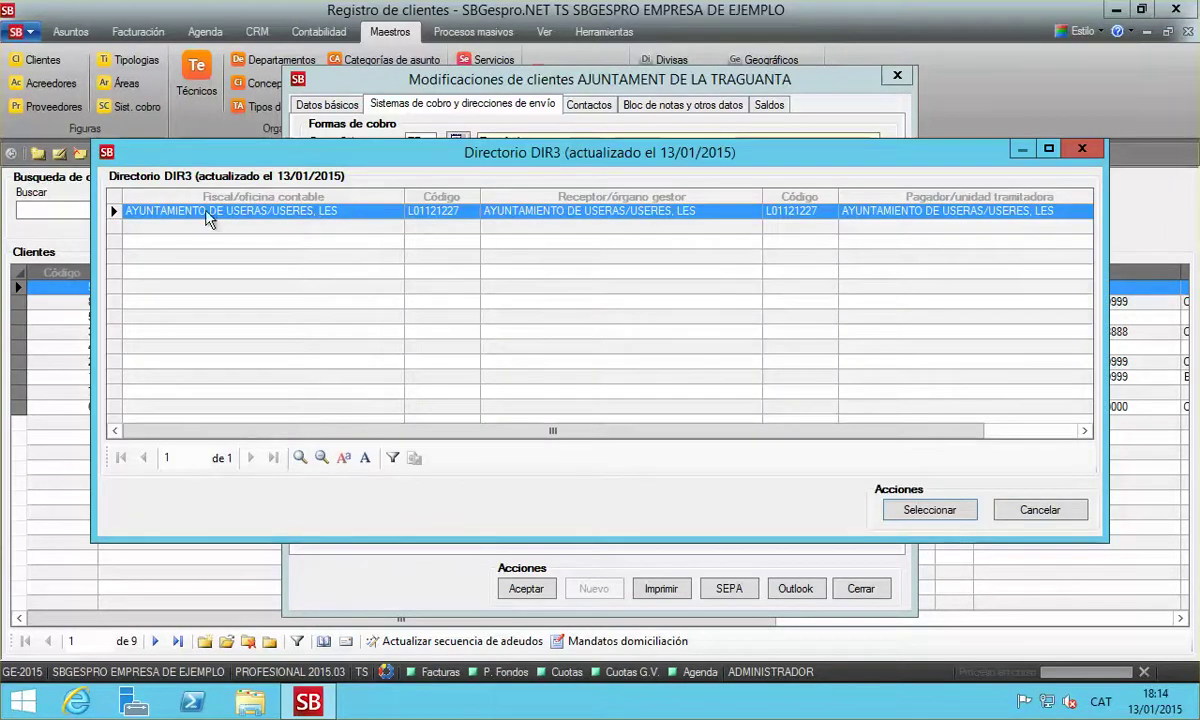
click(433, 222)
drag(1108, 300, 1191, 299)
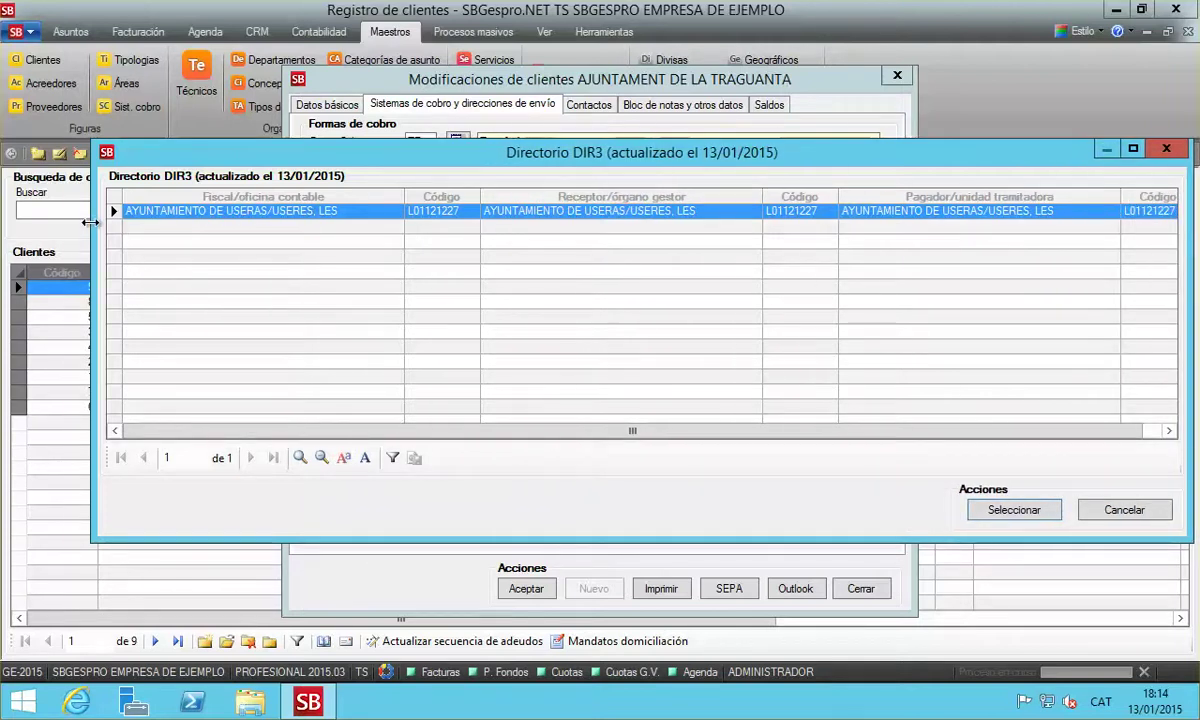
drag(92, 219, 67, 219)
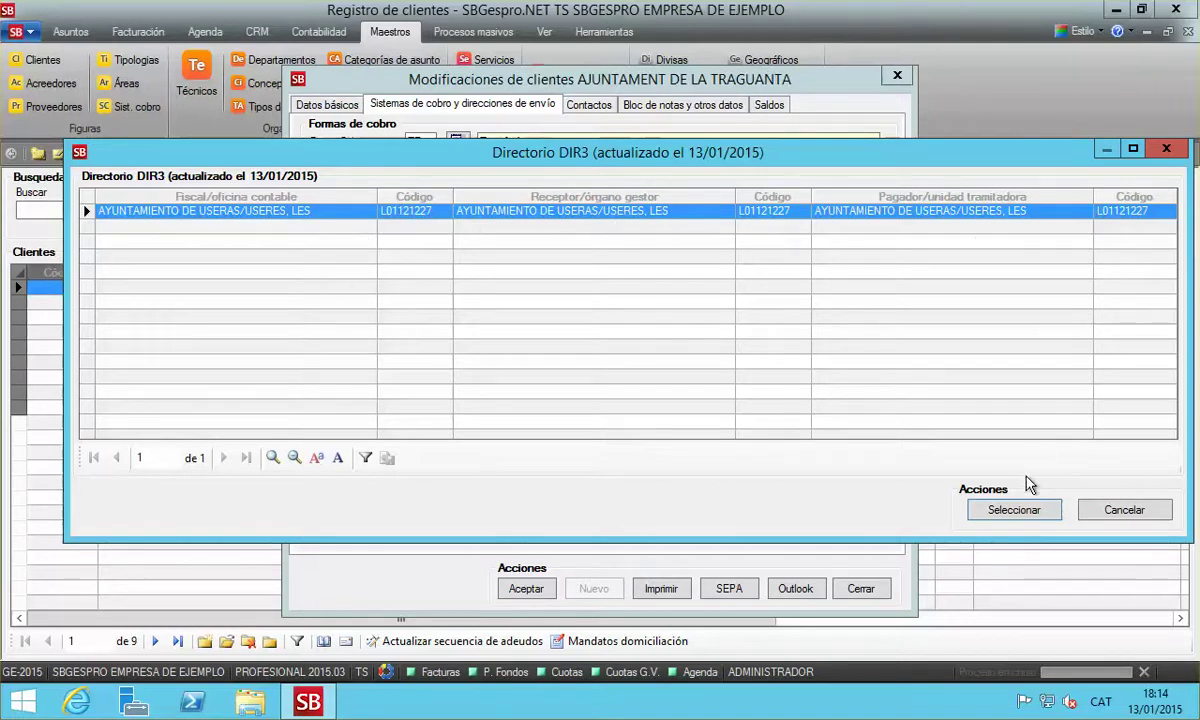
click(1015, 511)
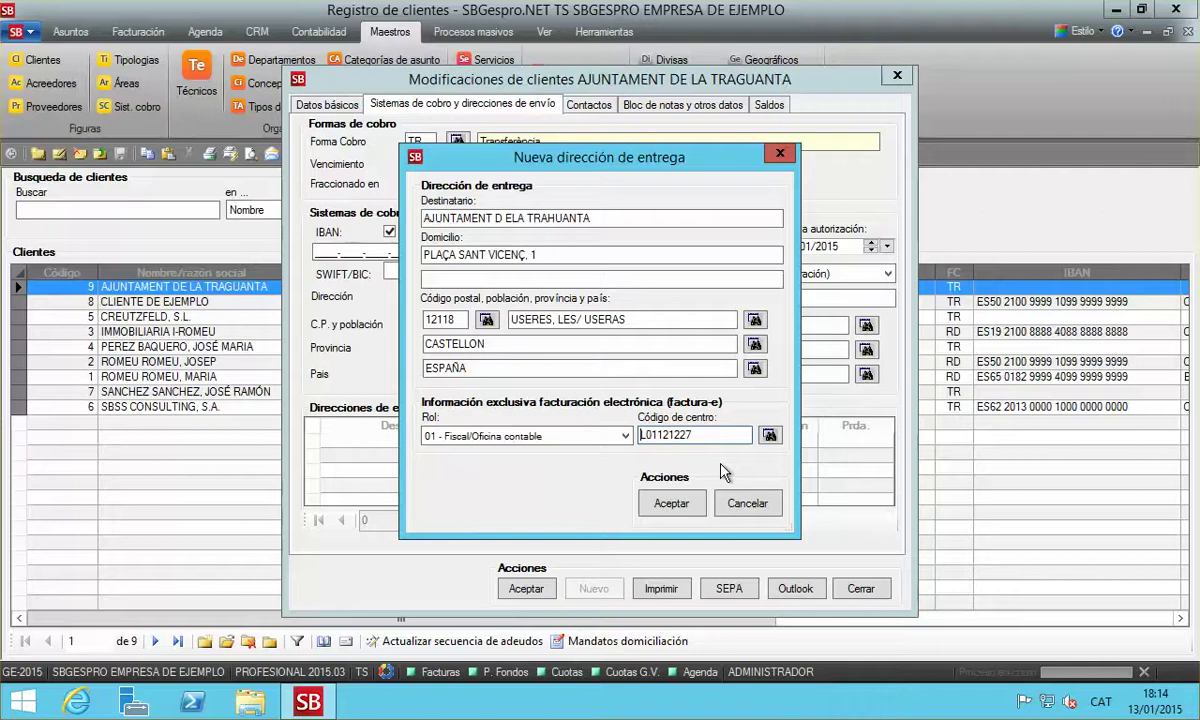
click(671, 504)
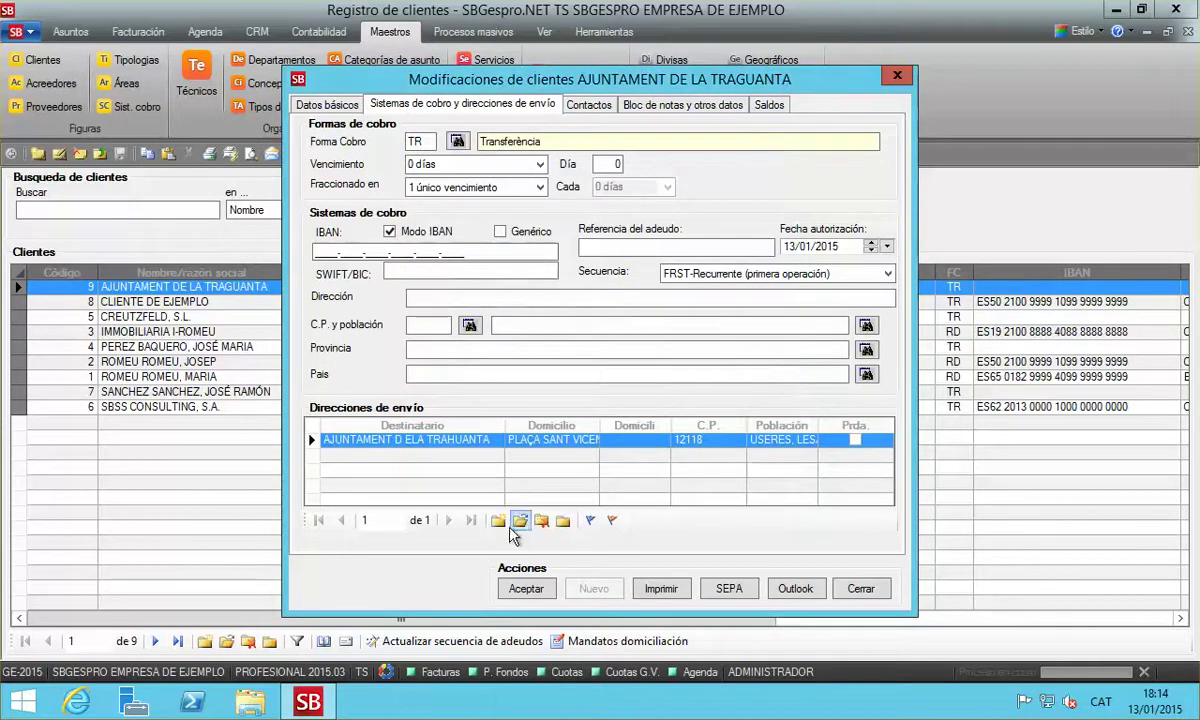
Enter recipient AJUNTAMENT DE LA TRAHUANTA at PLAÇA SANT VICENÇ, 1, Useres for another address
click(497, 521)
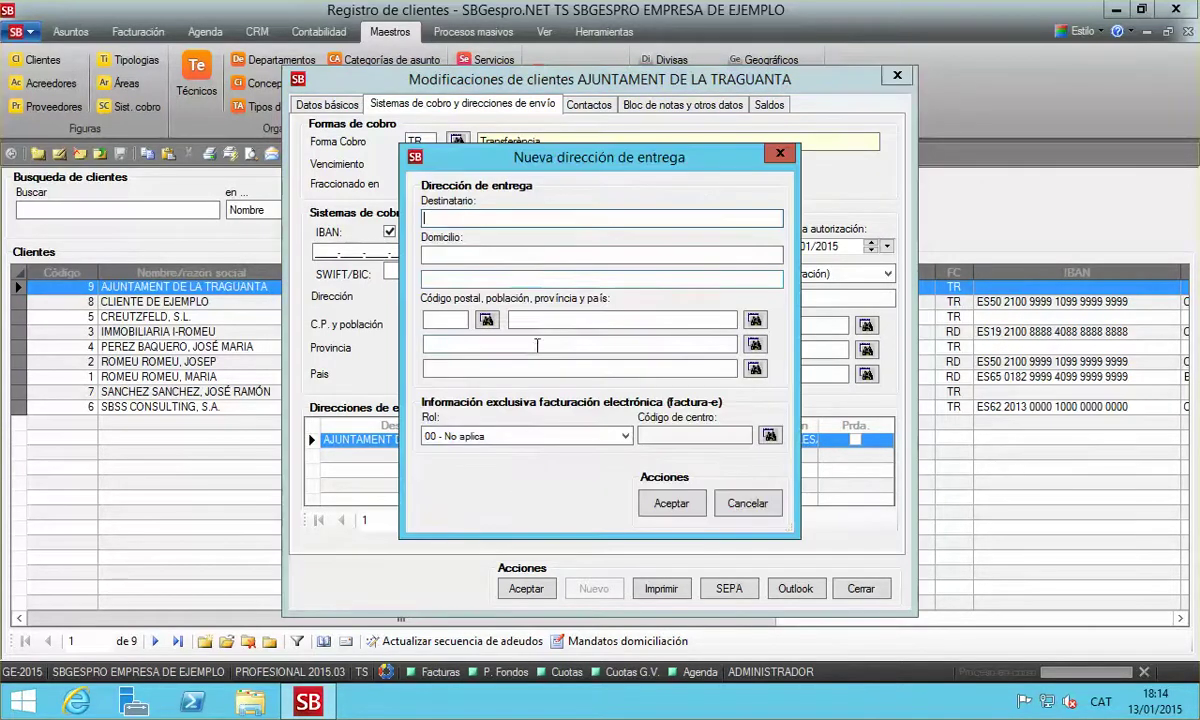
text(AJUNTAMEN)
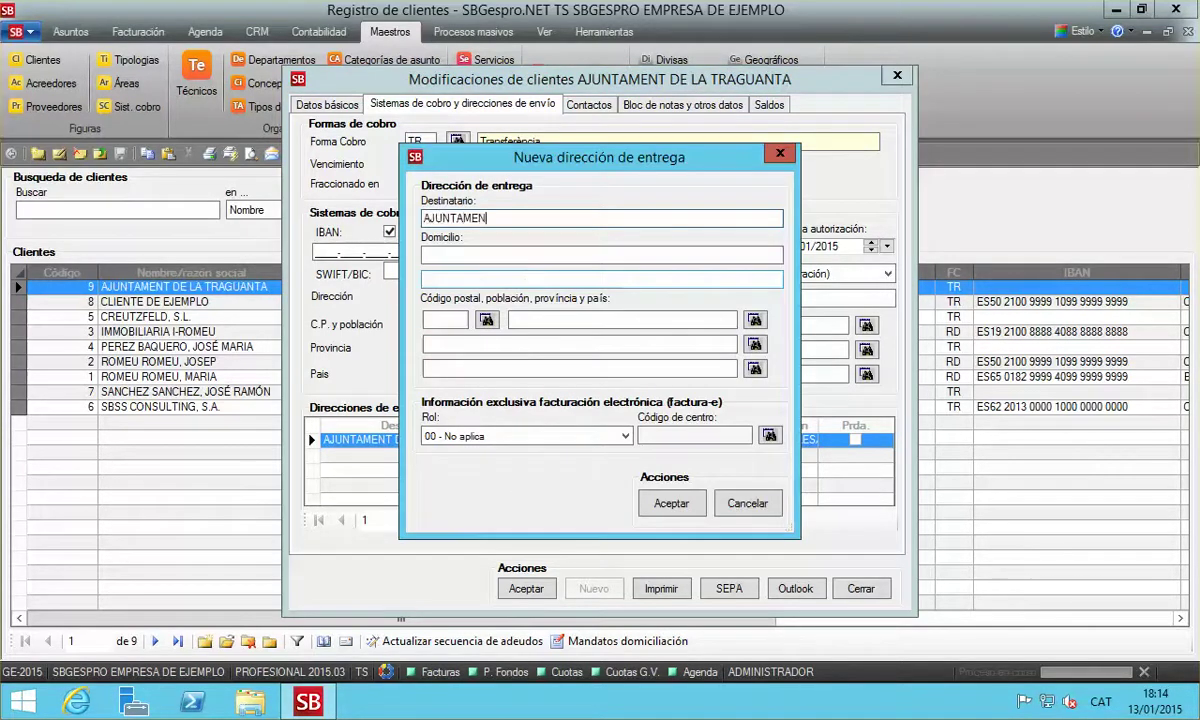
text(T DE LA TRAHUAN)
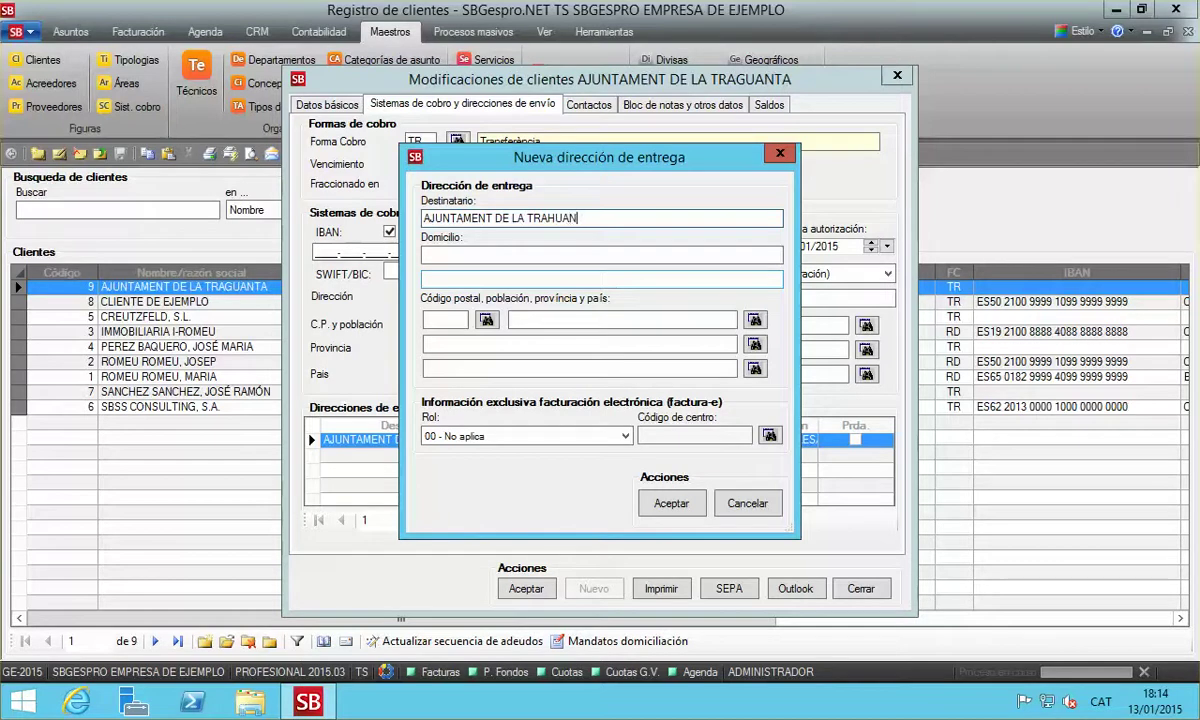
text(TA)
click(600, 255)
text(PLAÇA SANT V)
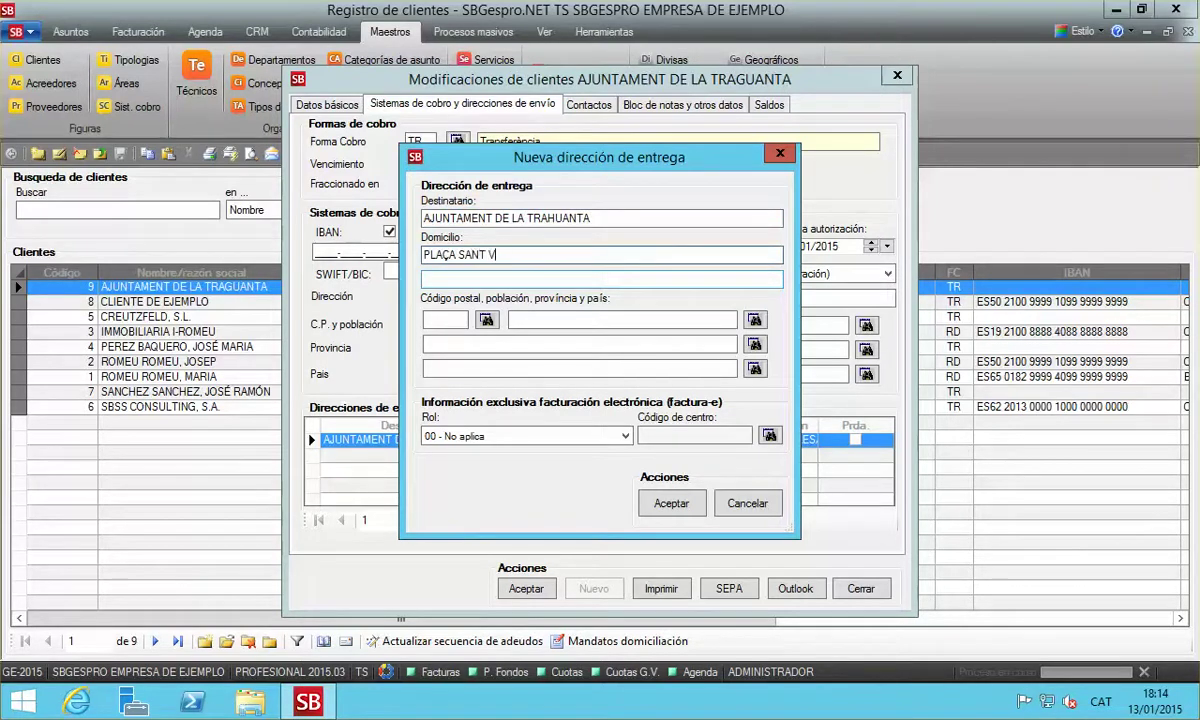
text(ICENÇ, 1)
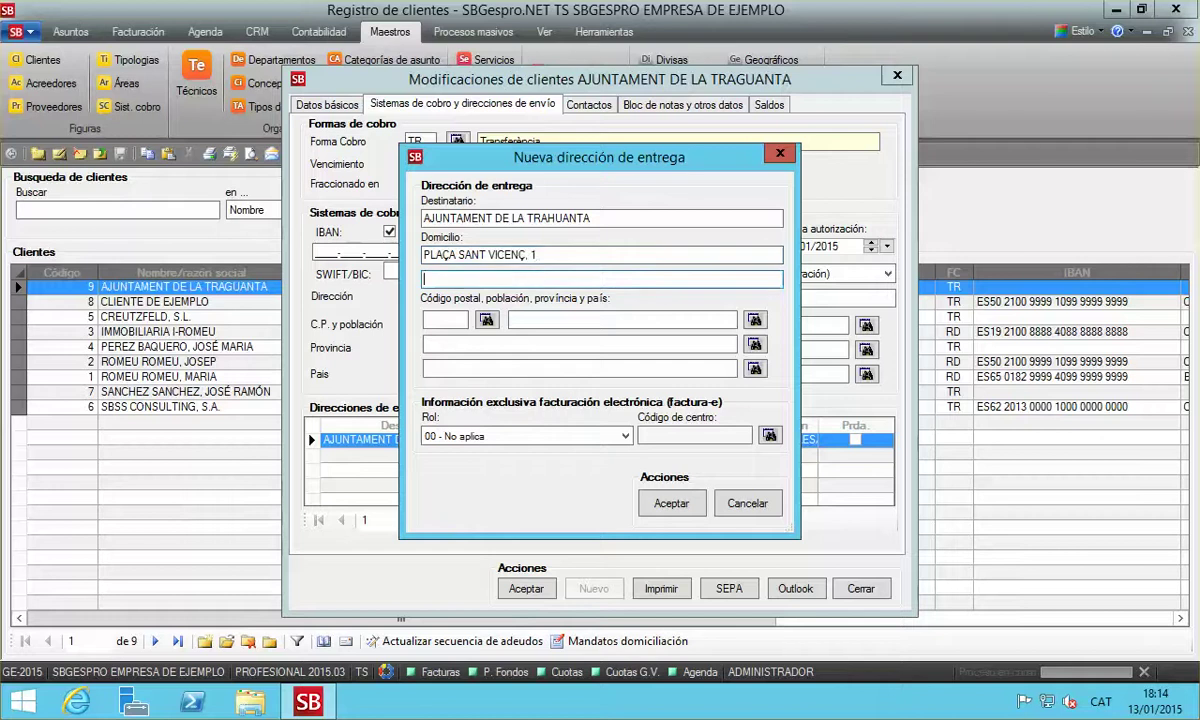
click(520, 319)
text(USERES)
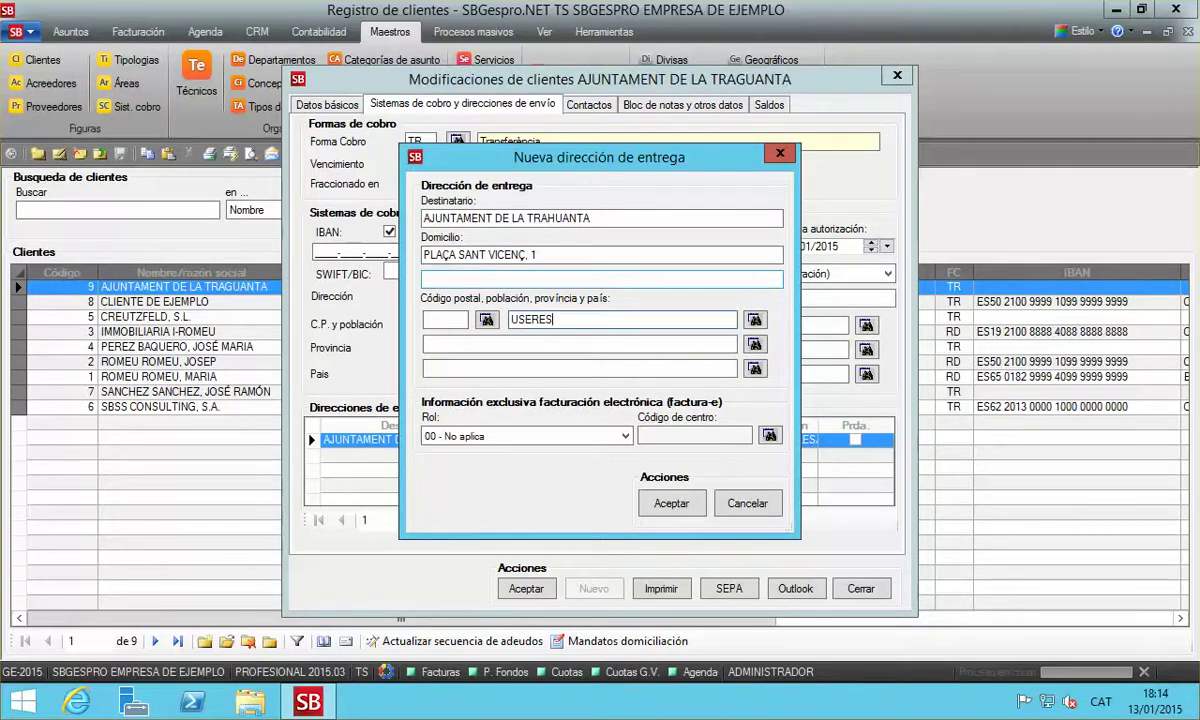
key(Return)
key(Return)
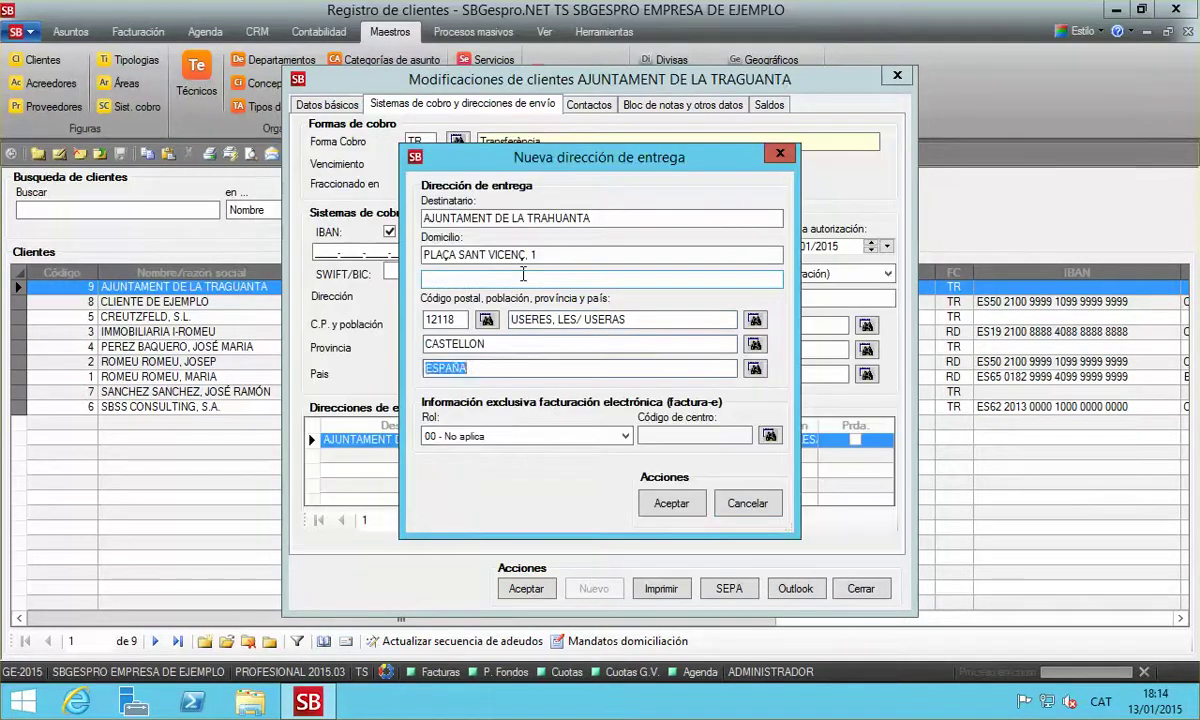
Set role 02 Receptor/Órgano gestor with the Useres DIR3 centre code and save the address
key(Down)
key(Down)
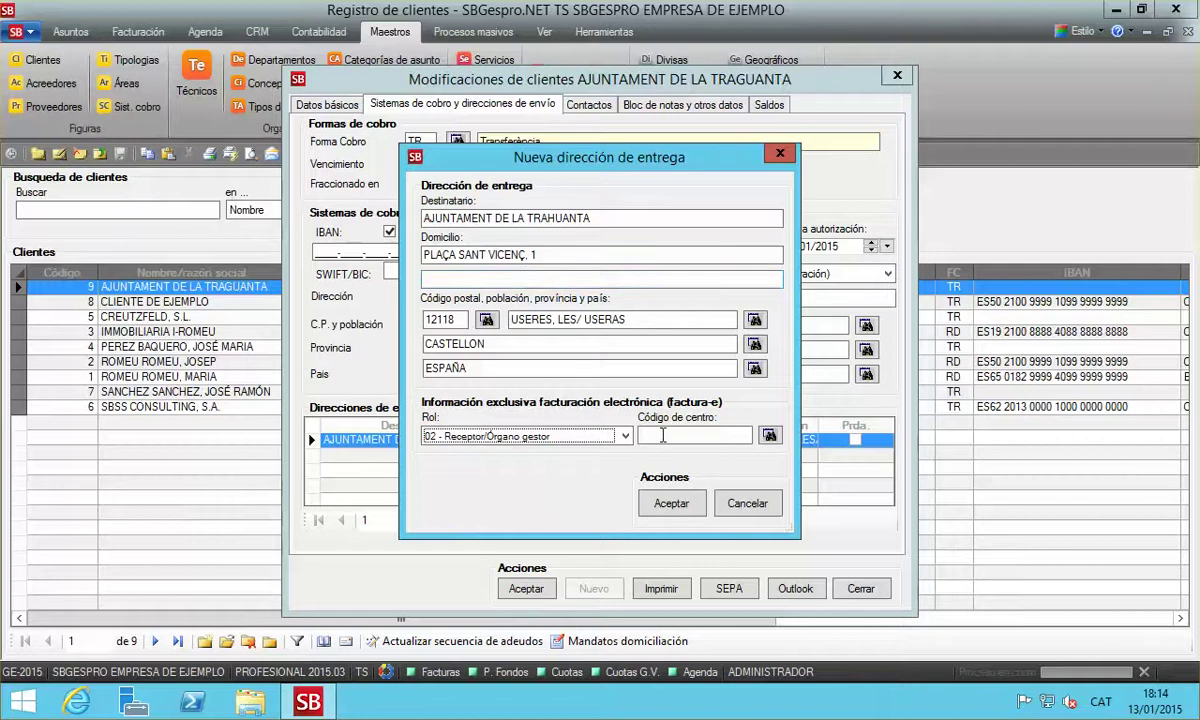
click(719, 435)
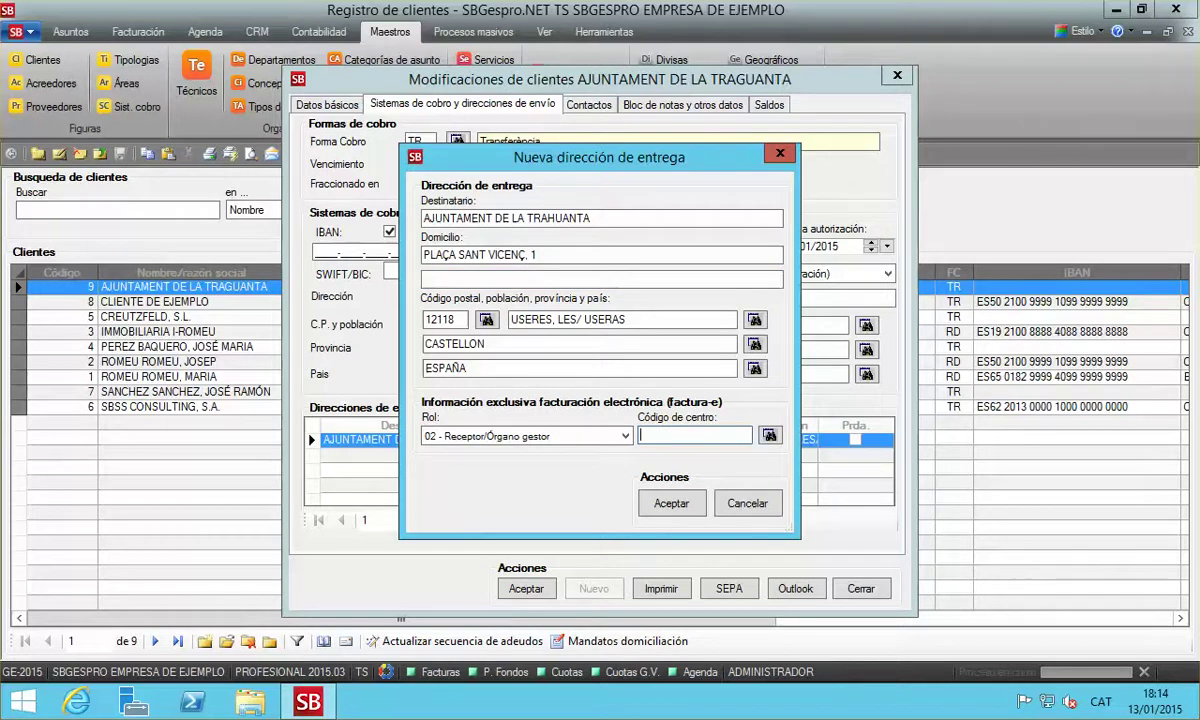
text(USERES)
key(Return)
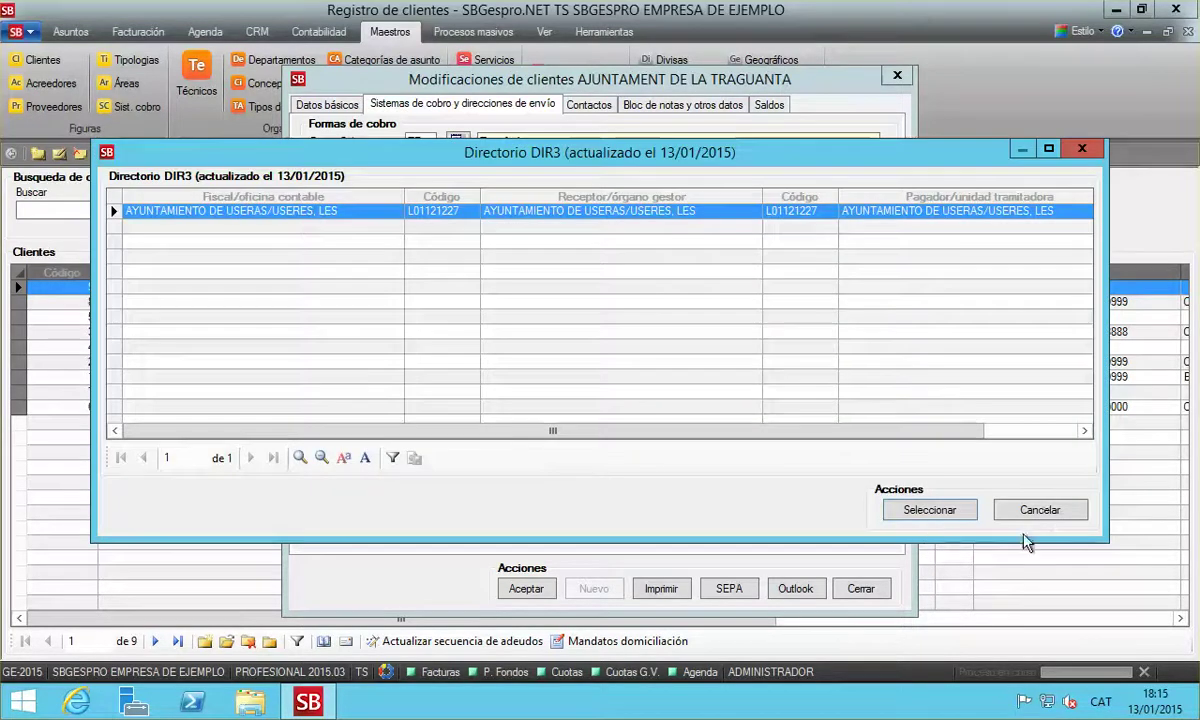
click(929, 515)
click(664, 580)
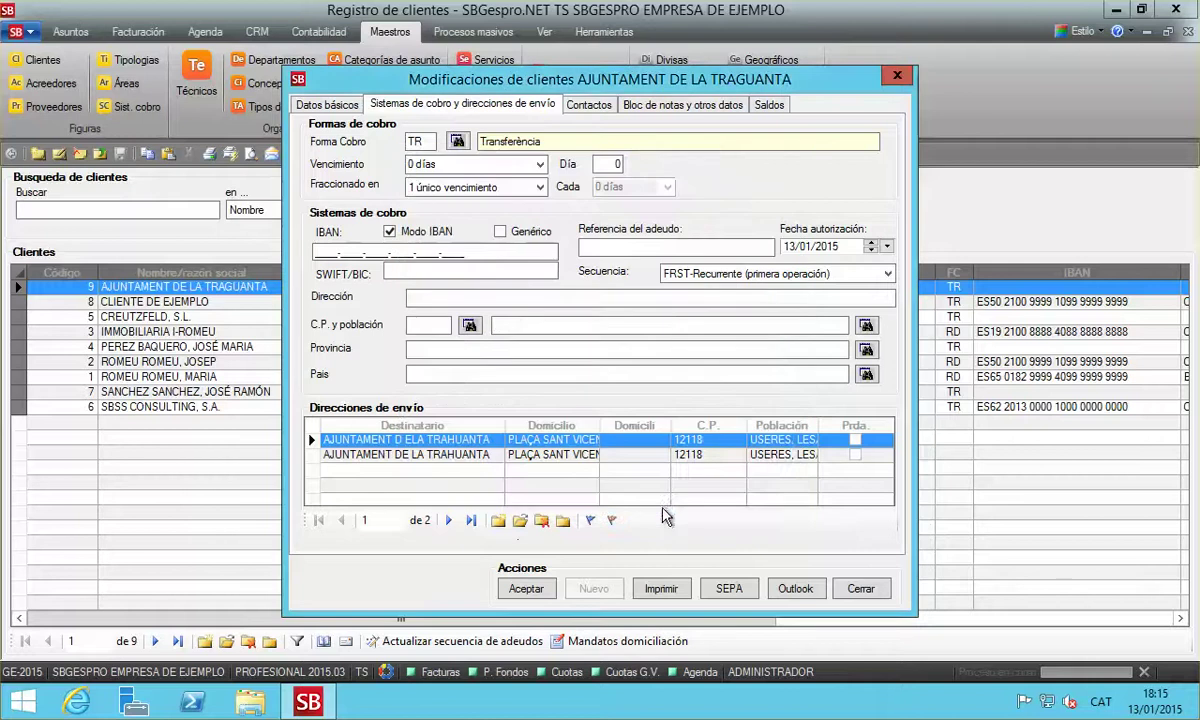
Start a third address for AJUNTAMENT DE LA TRAHUANTA at PLAÇA SANT VICENÇ, Useres
click(498, 521)
text(AJUNTAM)
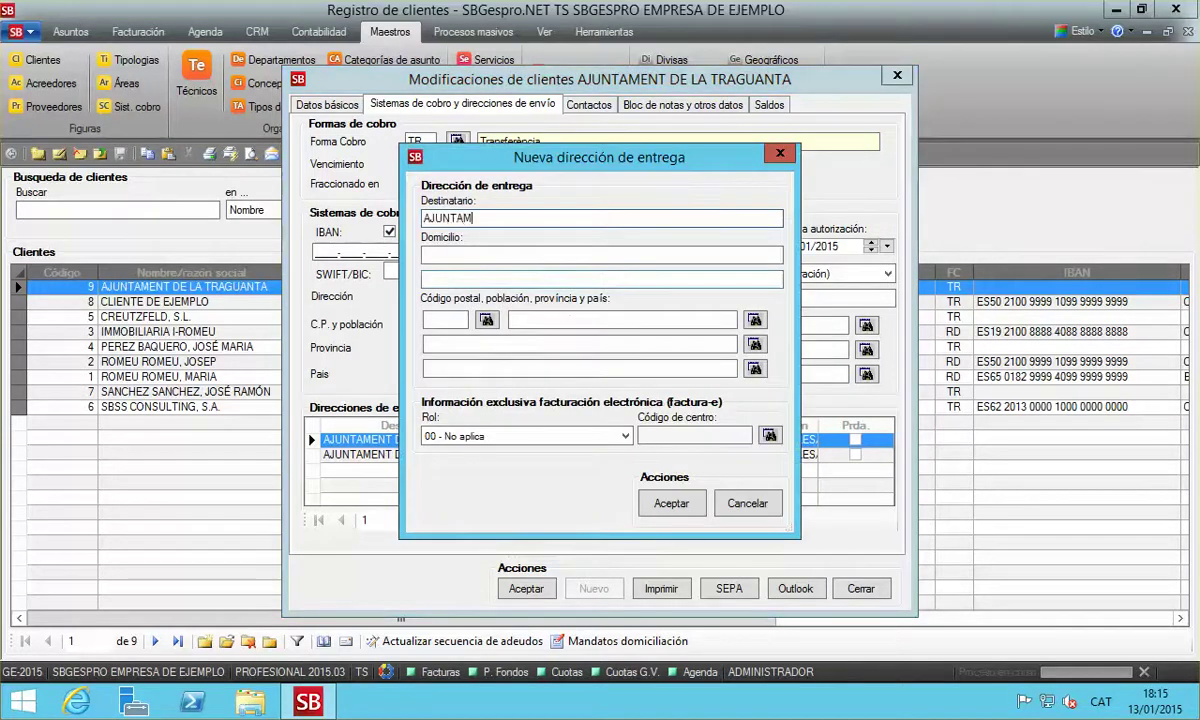
text(ENT DE LA TRAHU)
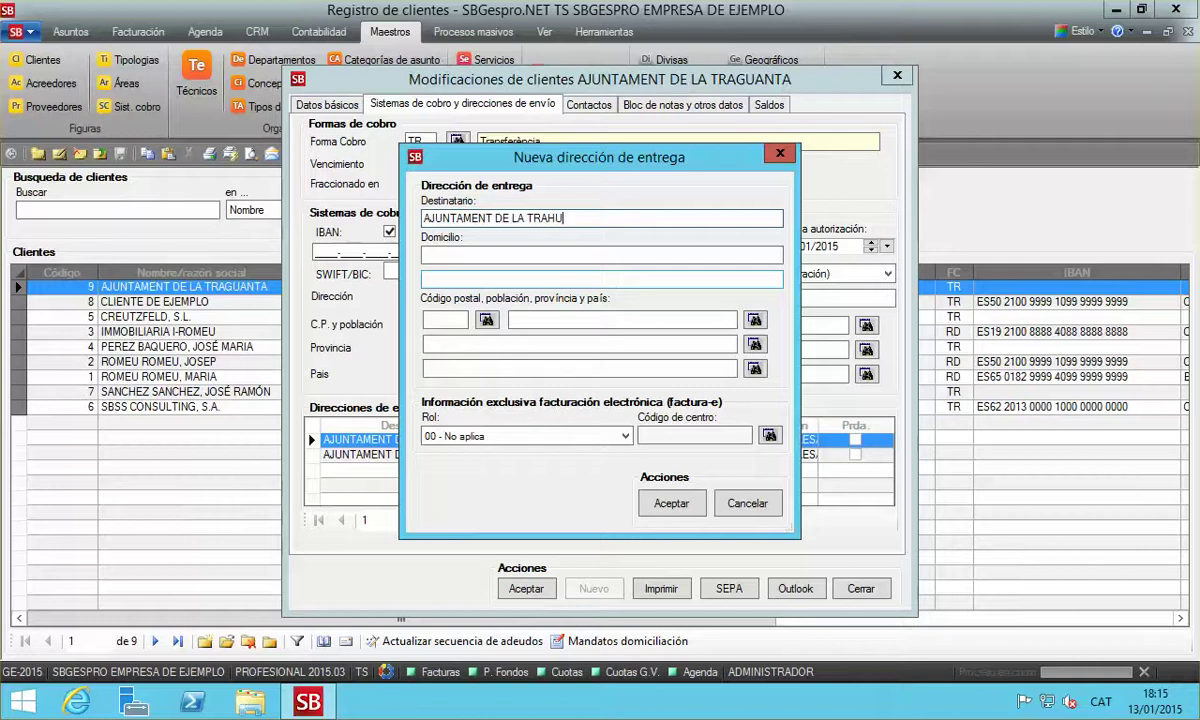
text(ANTA)
click(600, 254)
text(P)
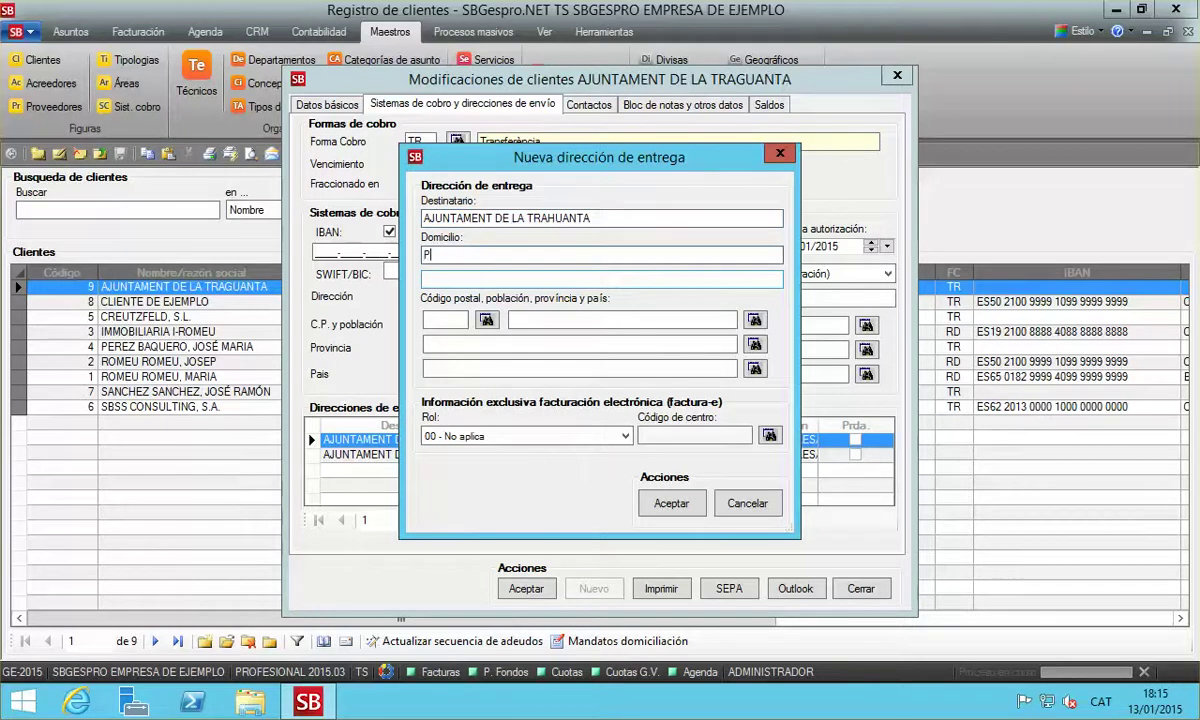
text(PLAÇA SANT VICENÇ, 1)
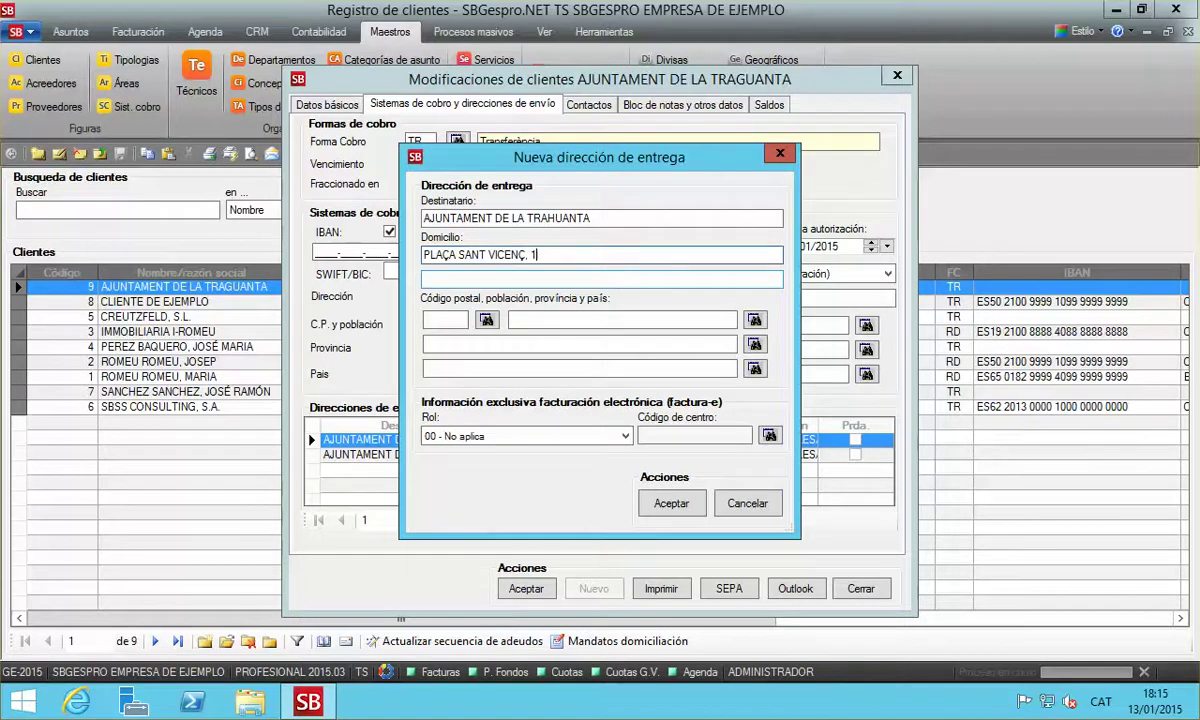
key(Tab)
key(Tab)
key(Tab)
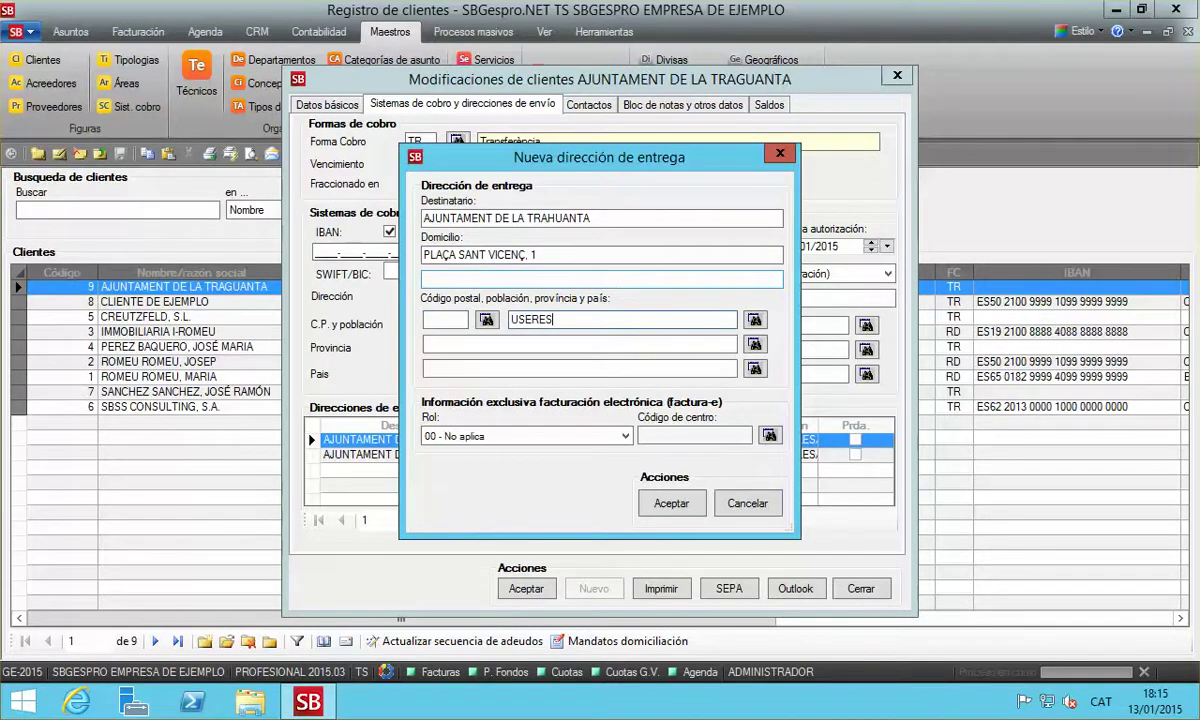
key(Return)
key(Return)
key(Tab)
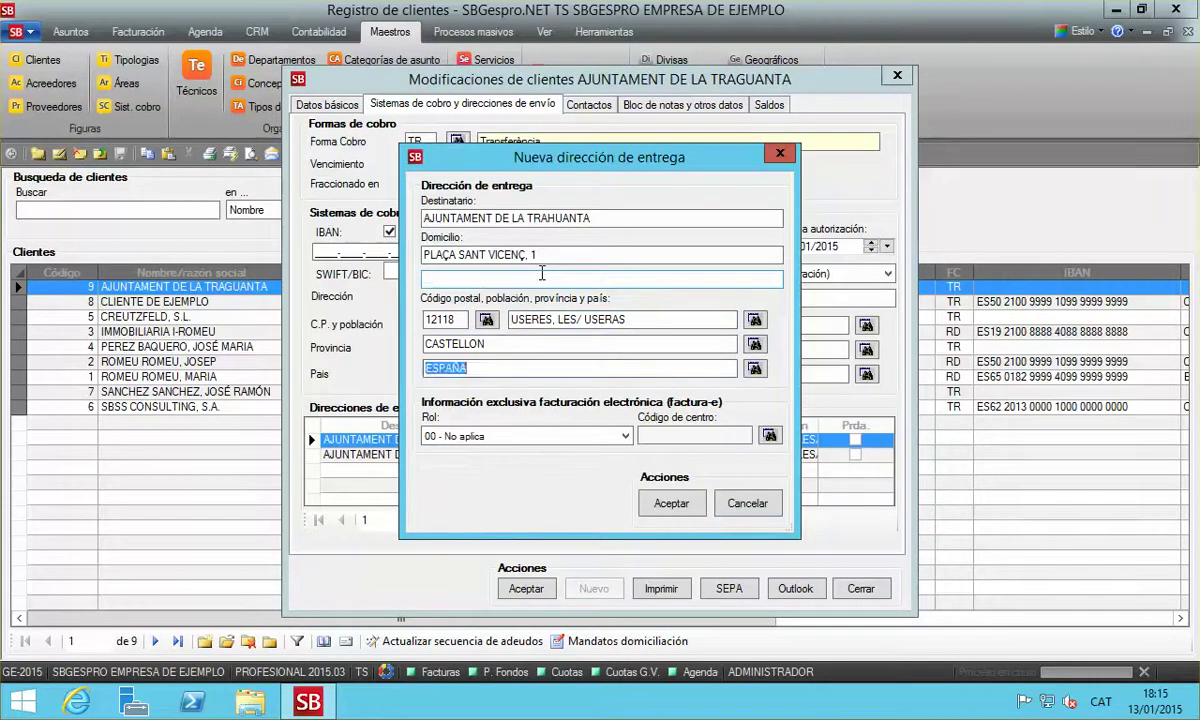
Set role 03 Pagador/Unidad tramitadora and search the DIR3 directory for USERES
key(Tab)
key(Down)
key(Down)
key(Down)
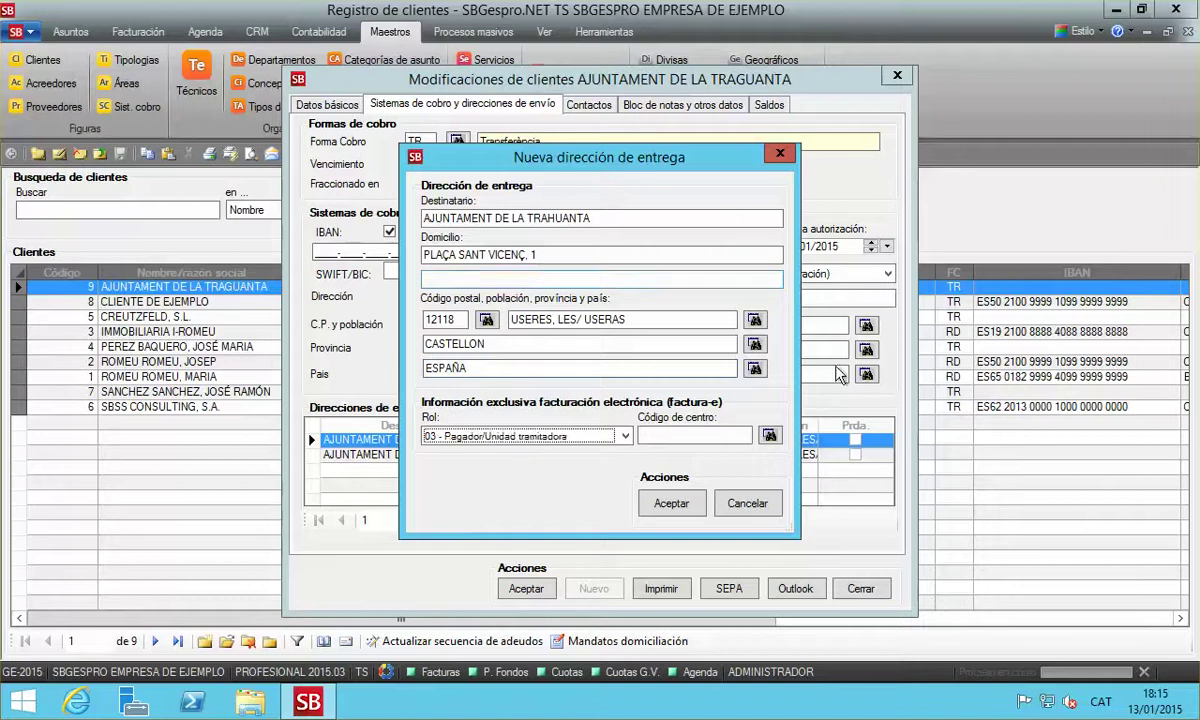
click(716, 435)
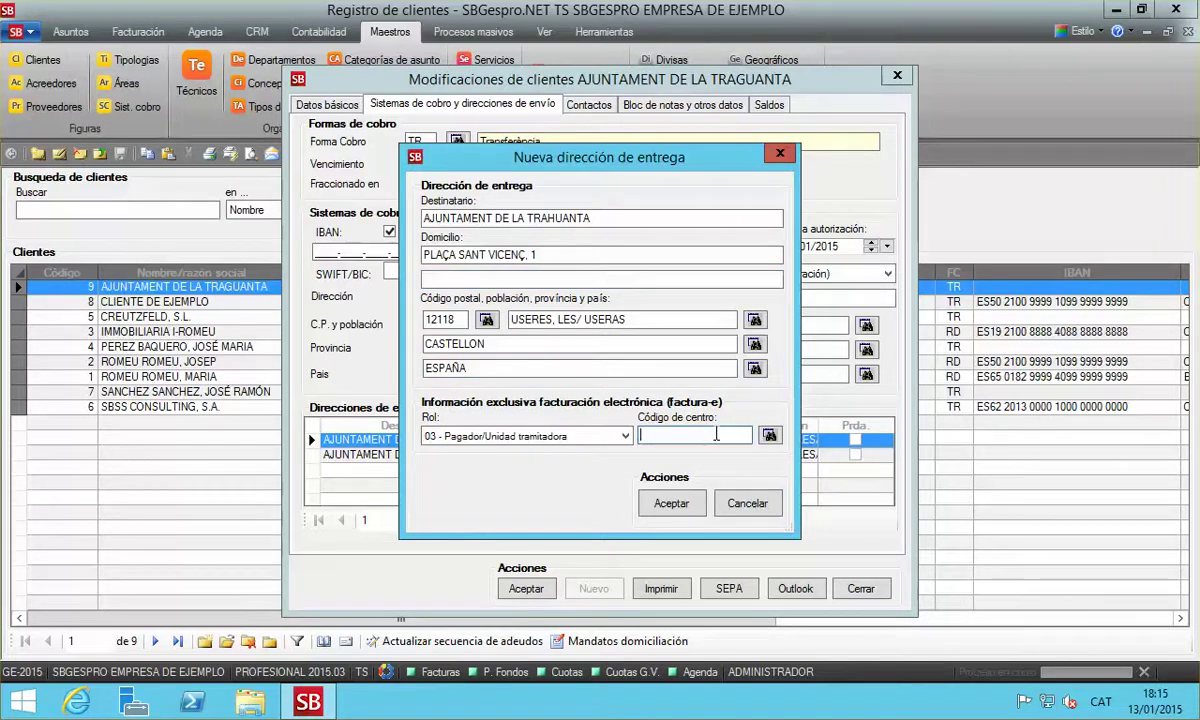
text(USERES)
key(Return)
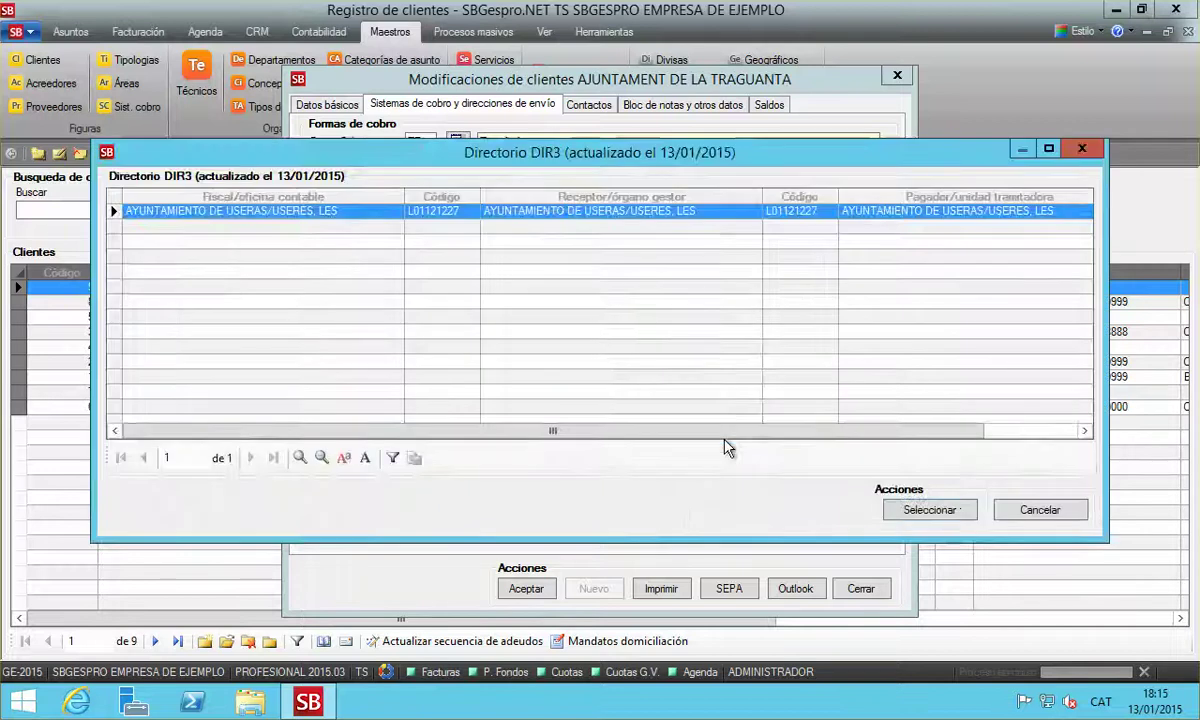
Clear the centre code, browse the full DIR3 directory, and close it without choosing an entry
key(Return)
drag(726, 436, 612, 442)
key(Delete)
key(Return)
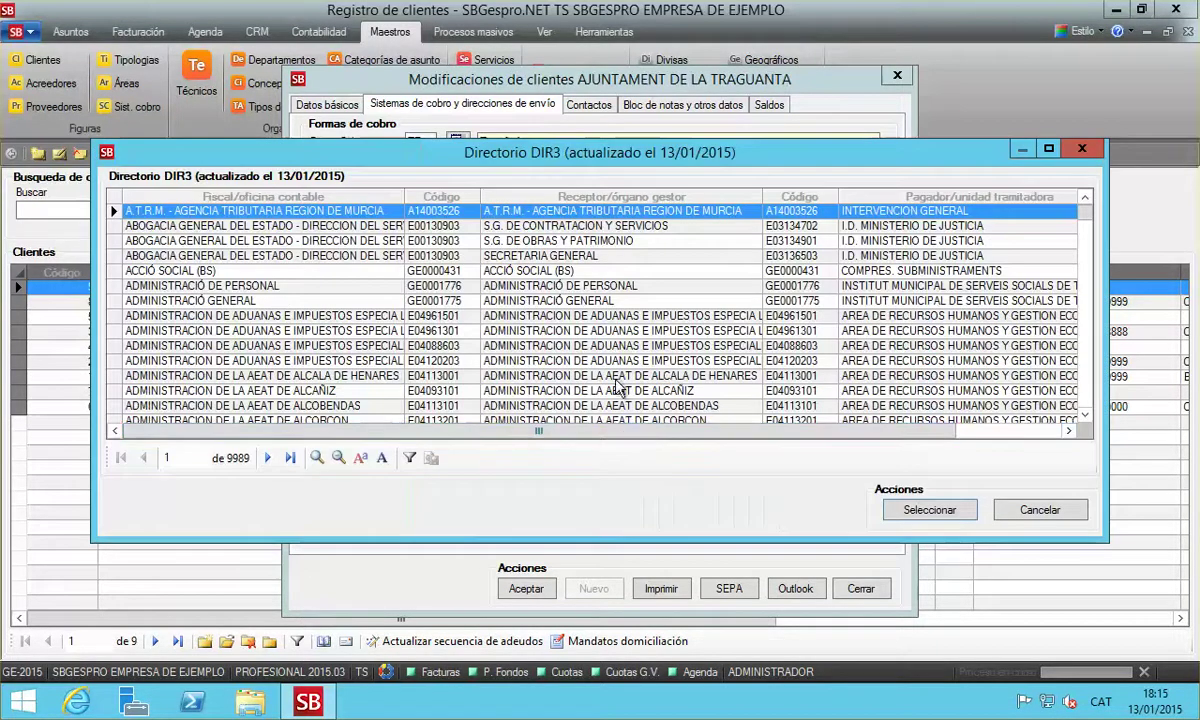
click(508, 285)
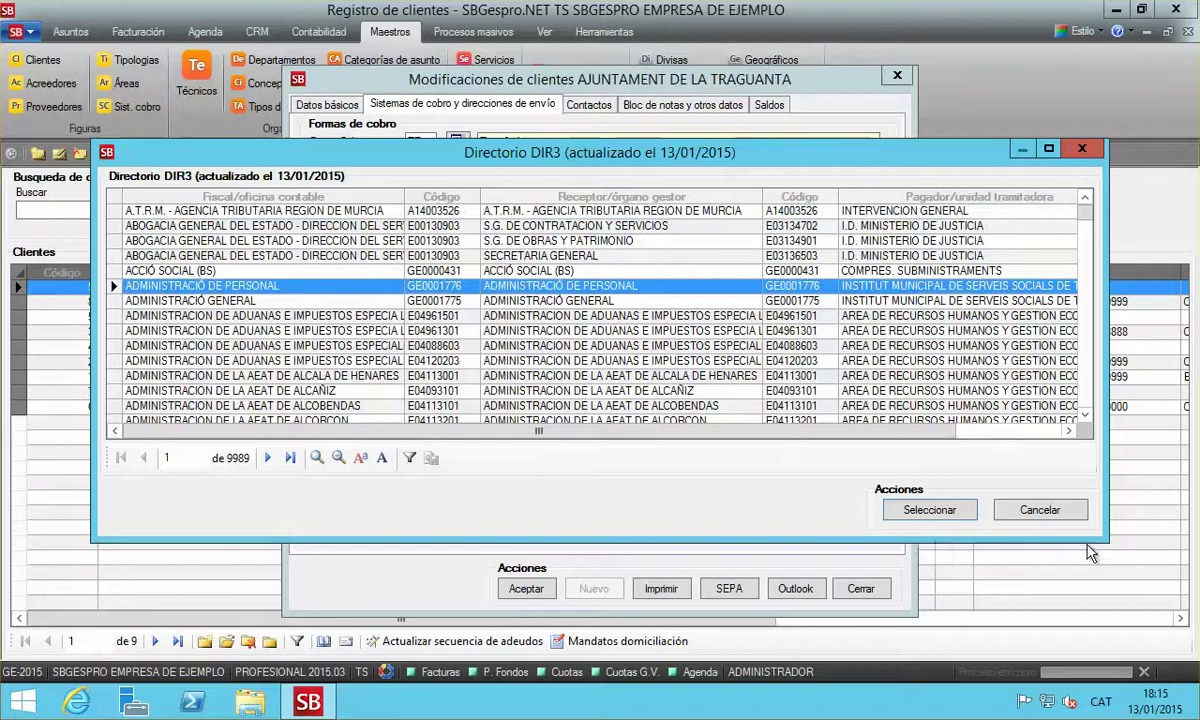
drag(1107, 540, 1170, 640)
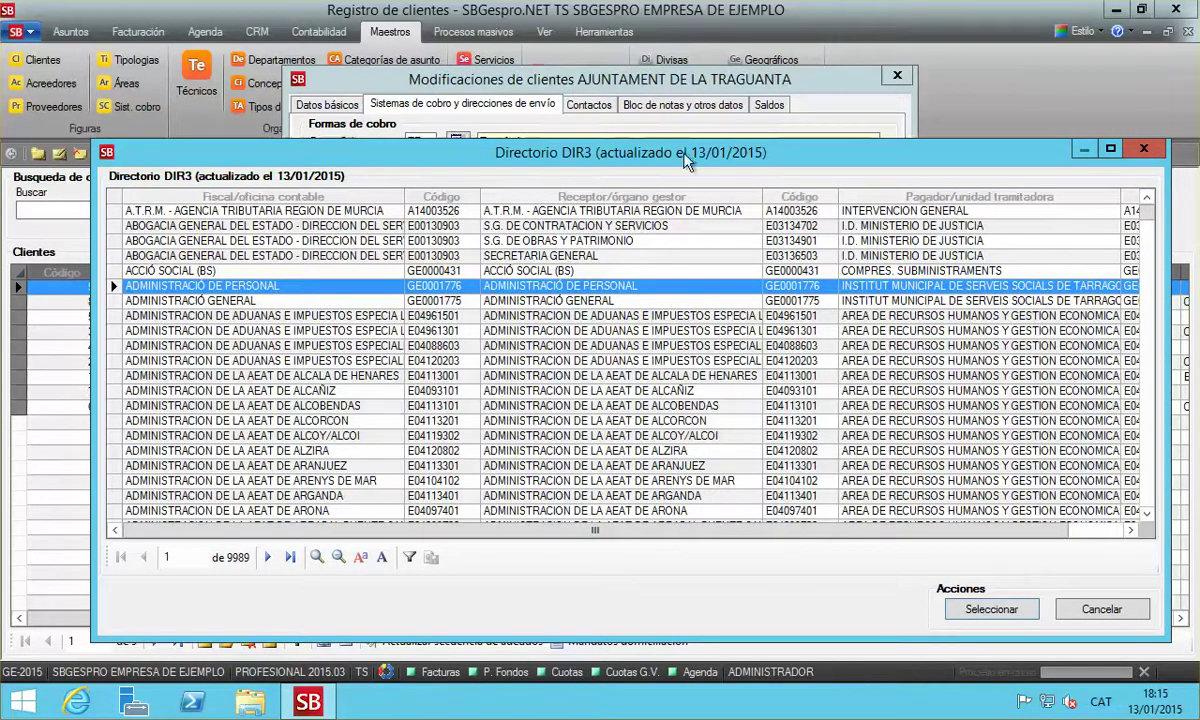
click(669, 301)
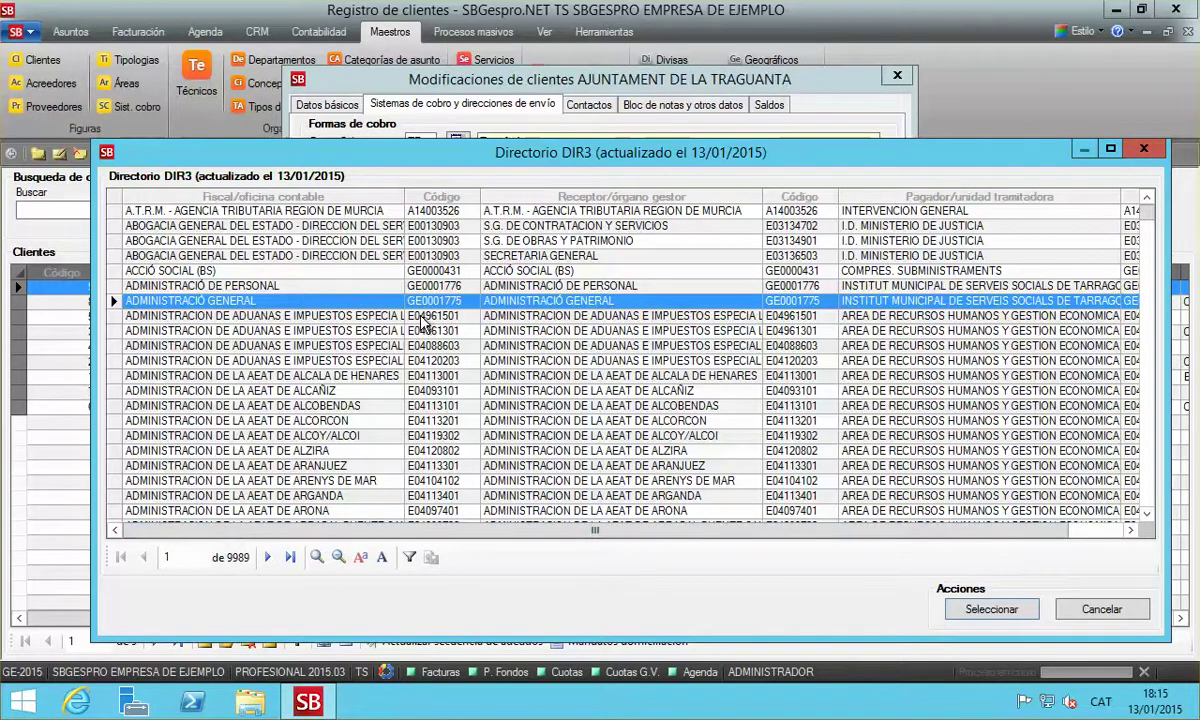
click(1101, 609)
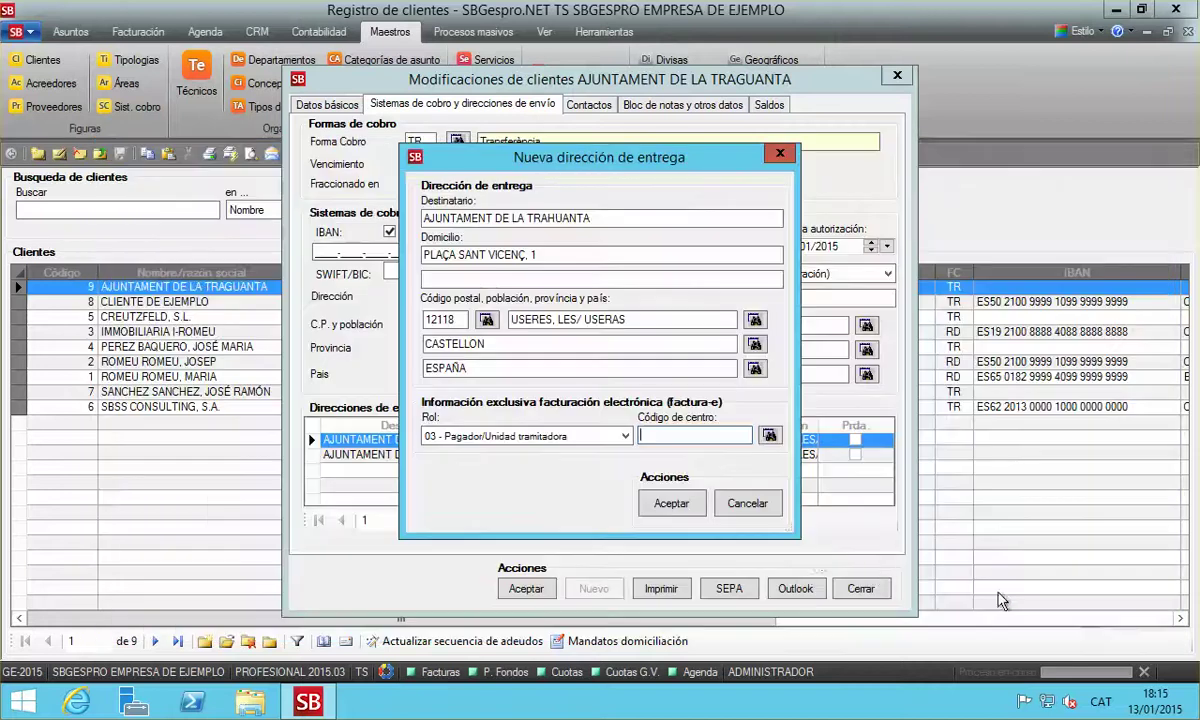
Fill centre code L01121227 through a USERES DIR3 search, then save the address and client
text(USERRE)
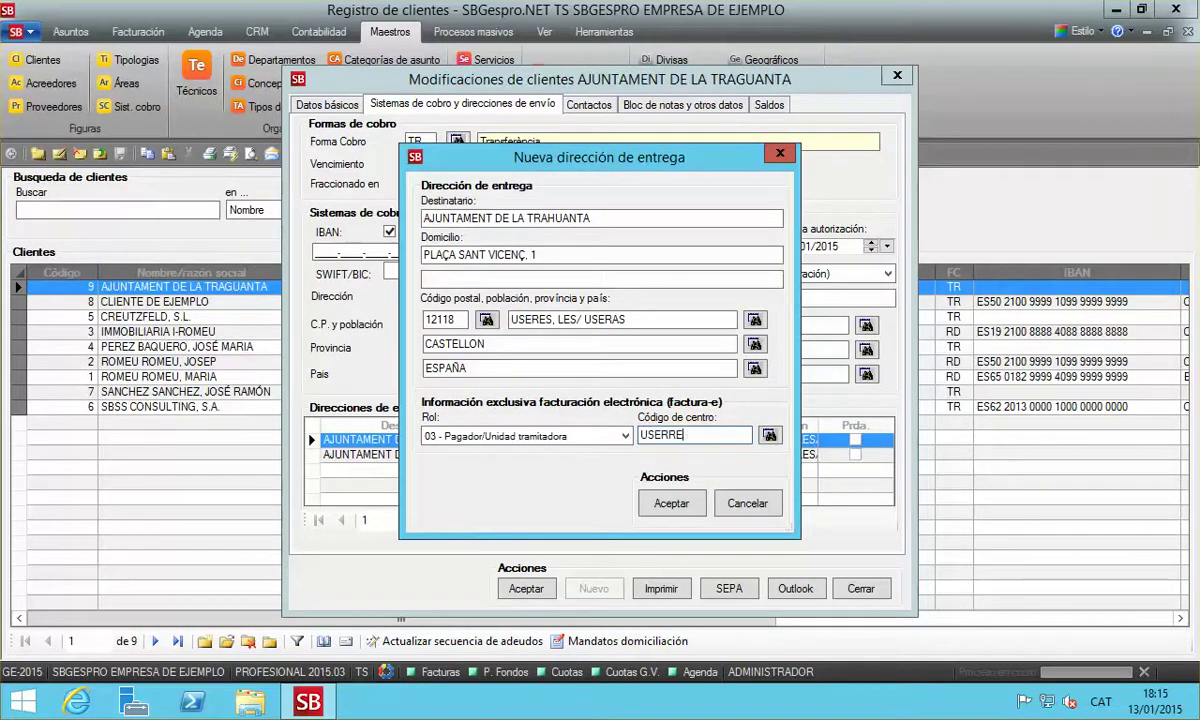
text(S)
key(Return)
key(Return)
key(BackSpace)
key(Return)
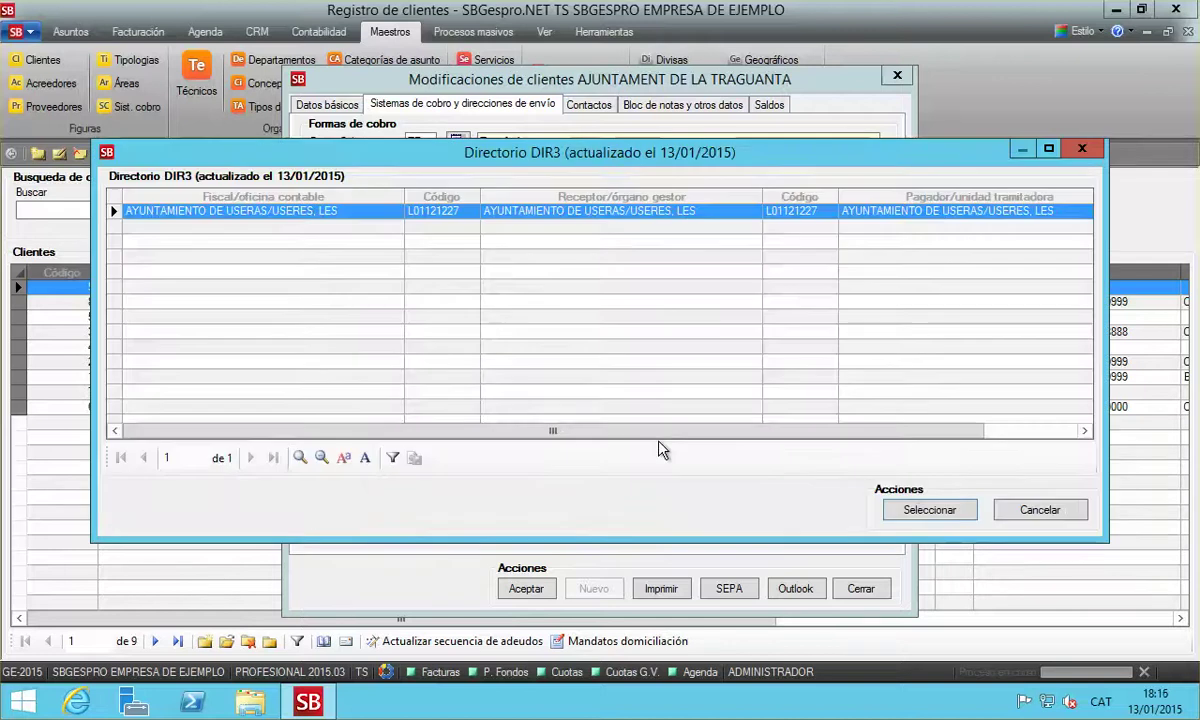
key(Return)
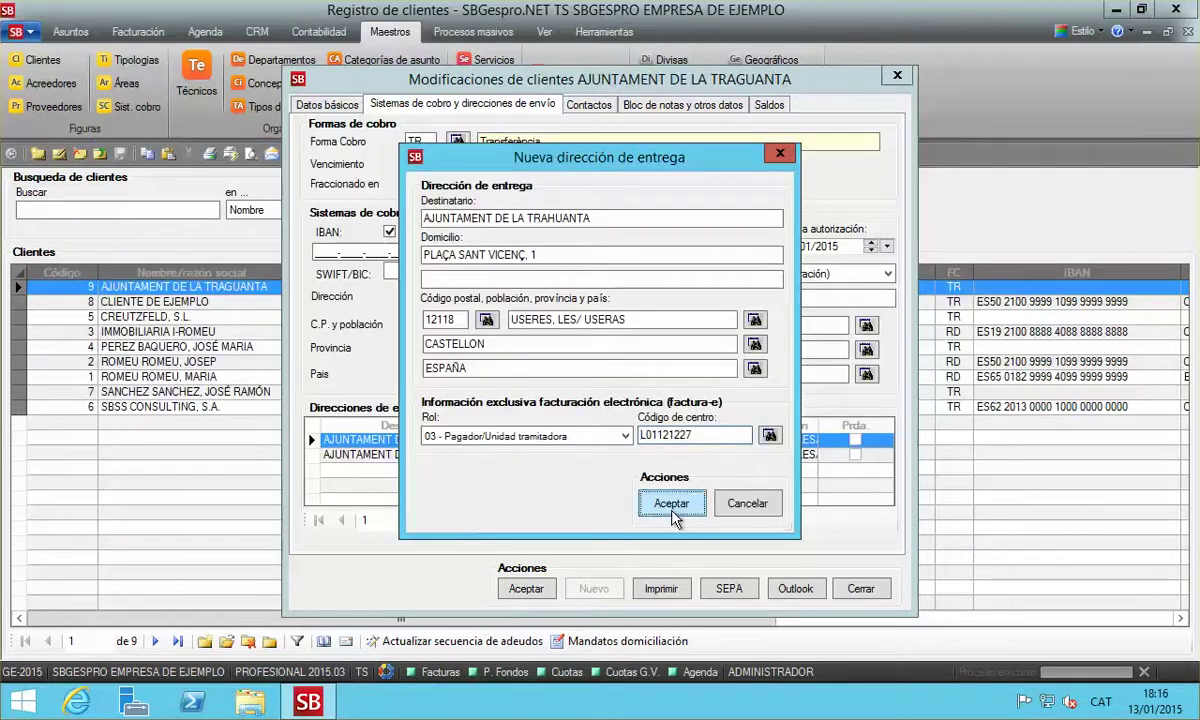
click(670, 503)
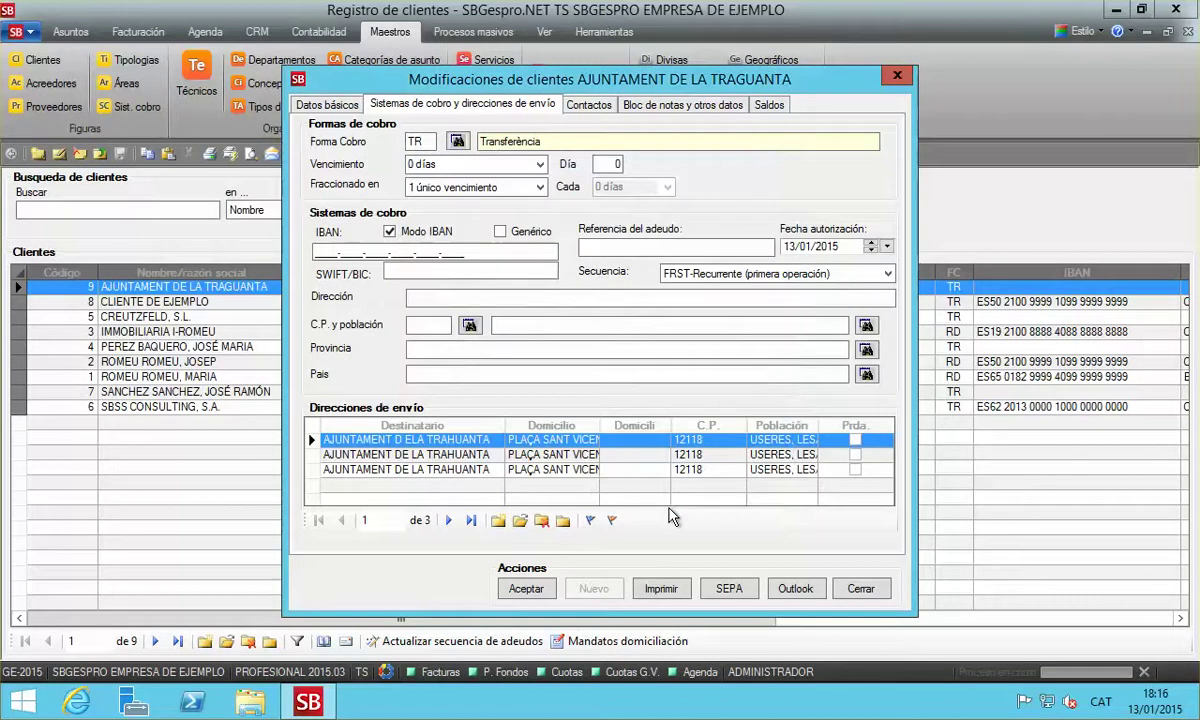
click(527, 589)
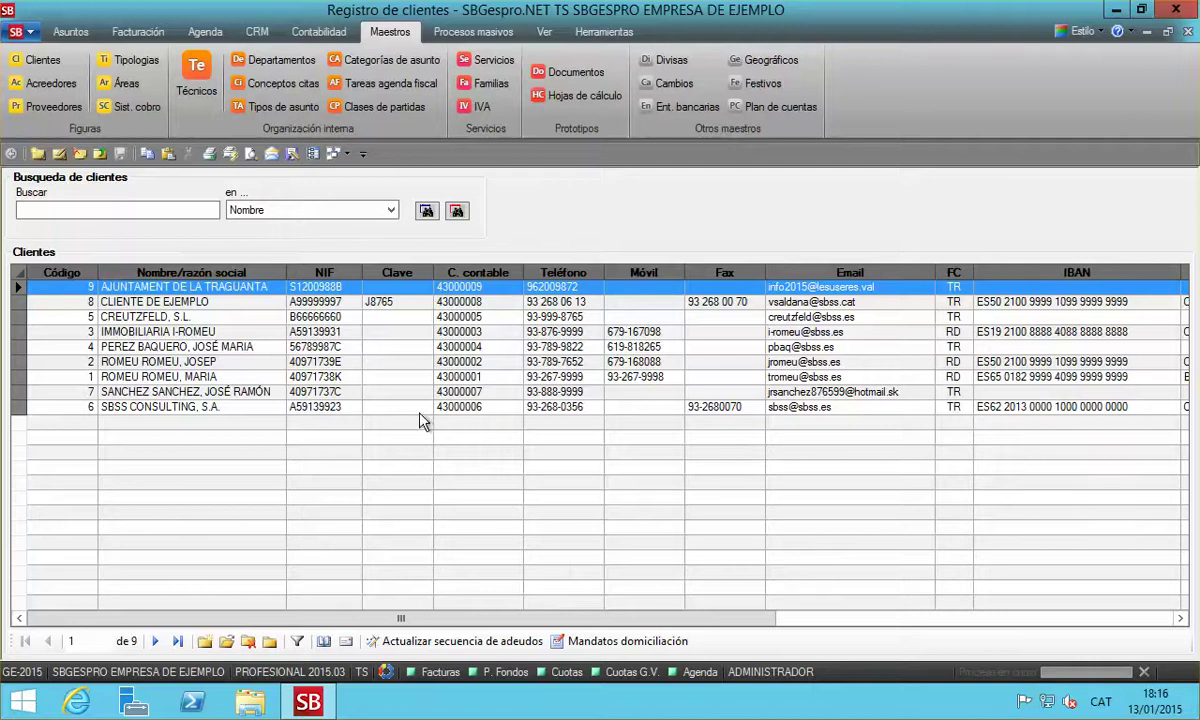
Open invoice 15/000004 from the invoicing list and enter reference X87892221
click(1187, 34)
click(138, 31)
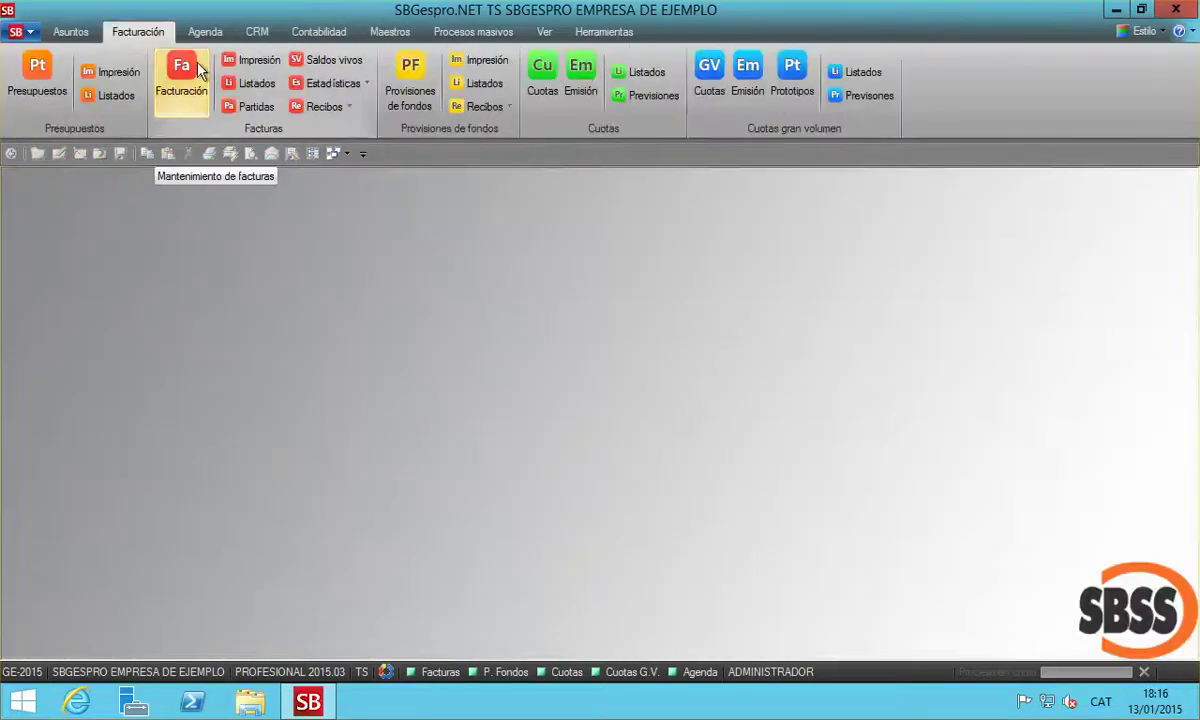
click(199, 70)
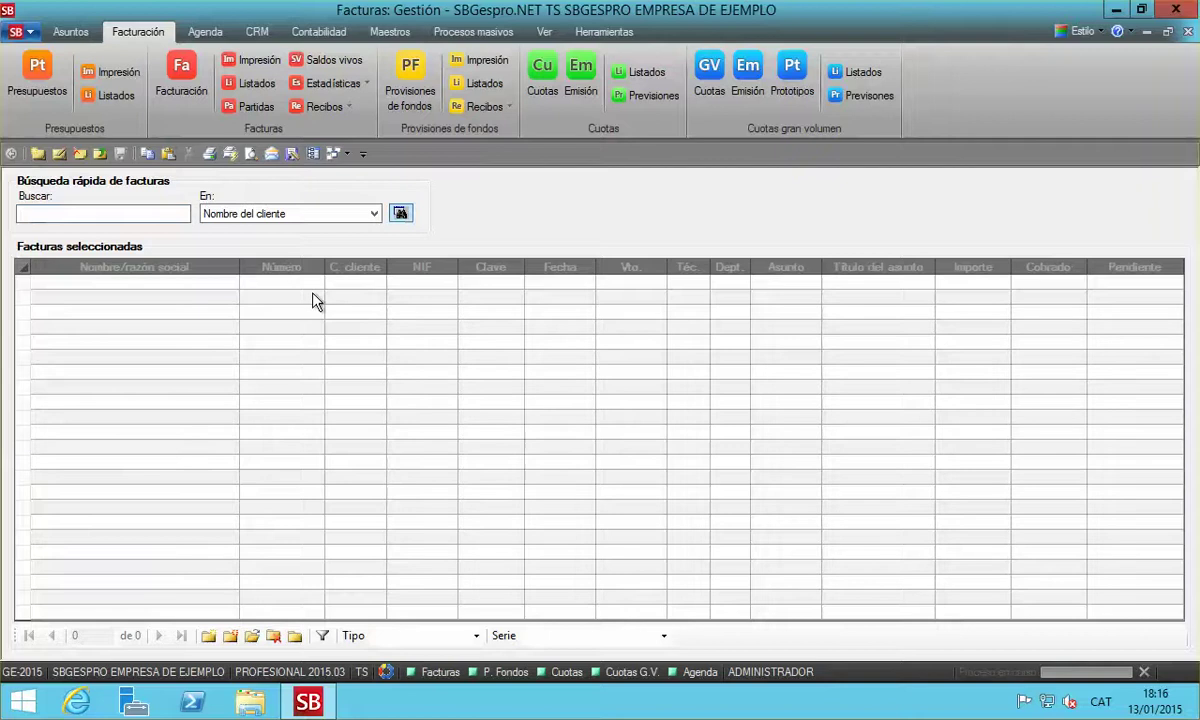
double_click(340, 290)
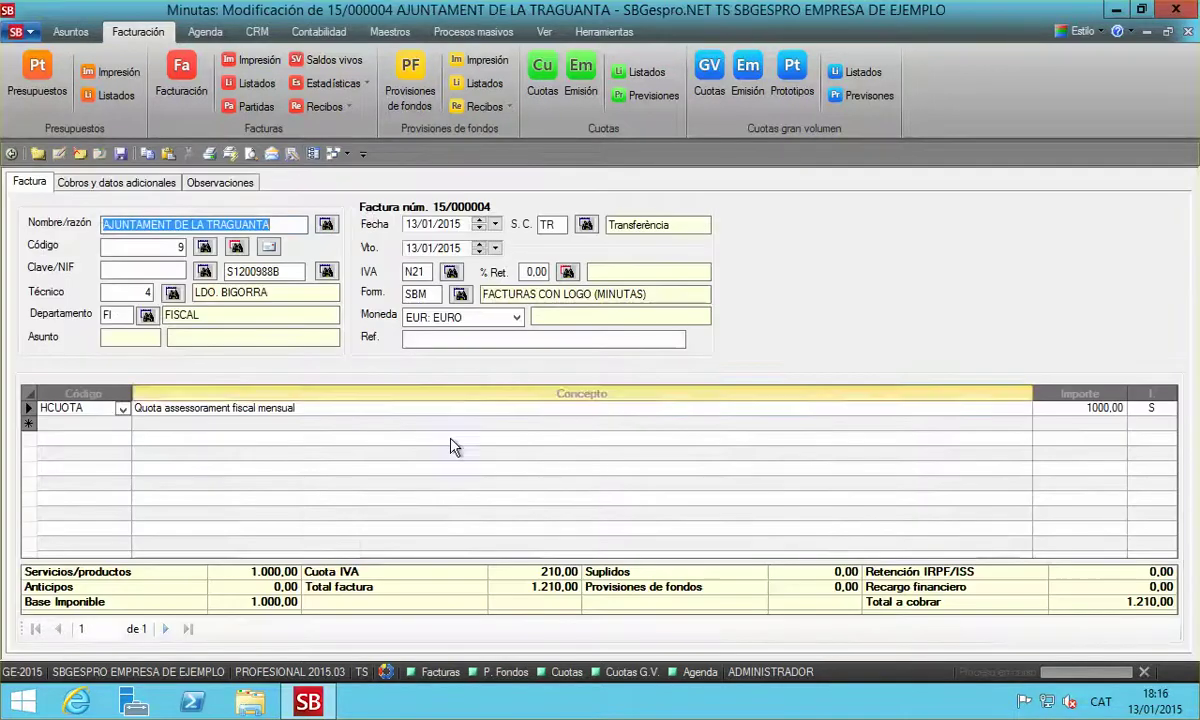
click(420, 341)
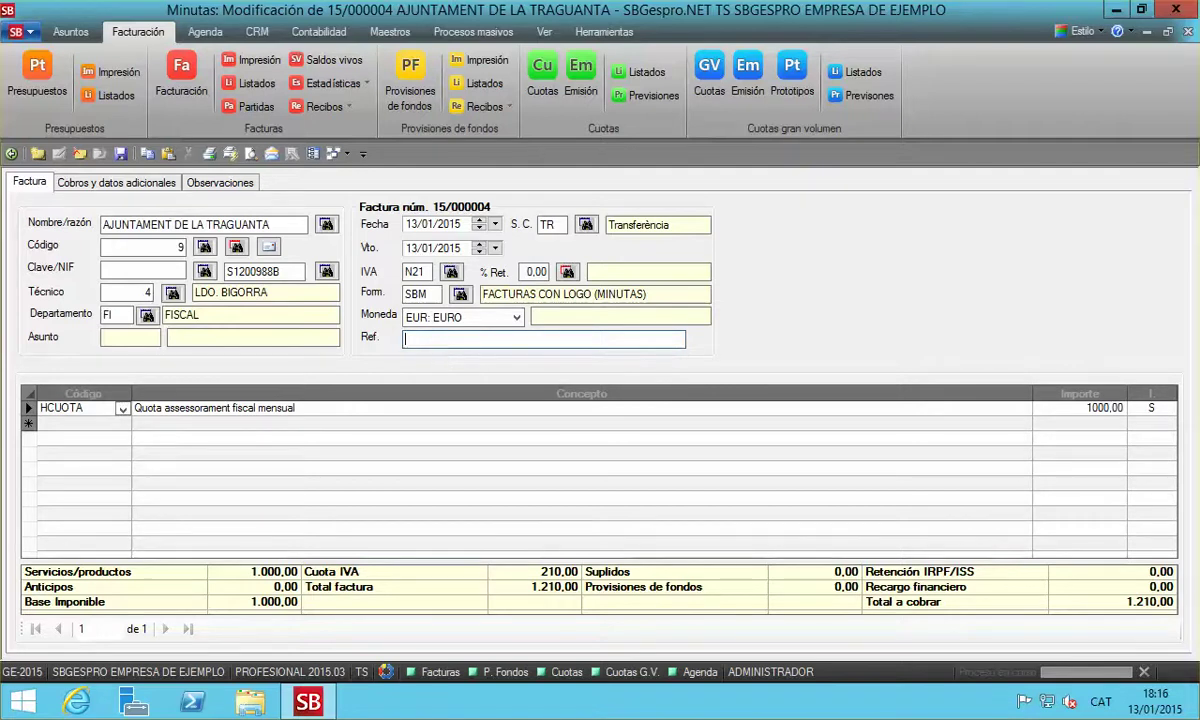
text(X87892221)
key(Tab)
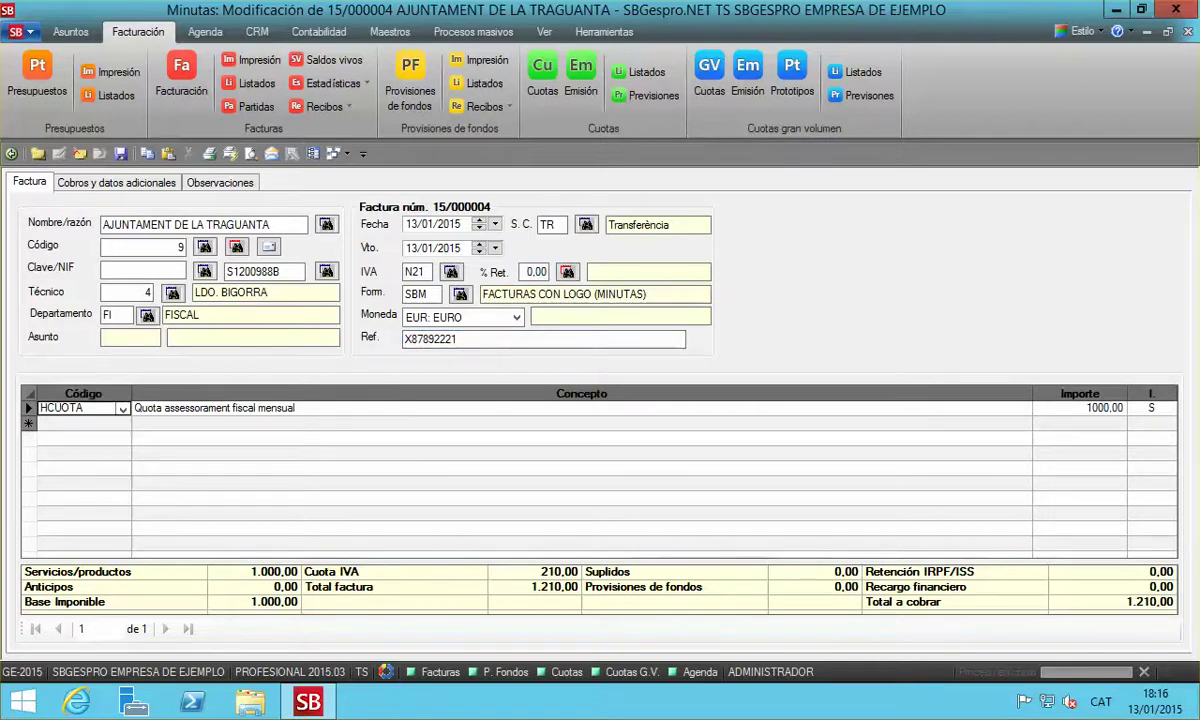
click(487, 339)
double_click(427, 340)
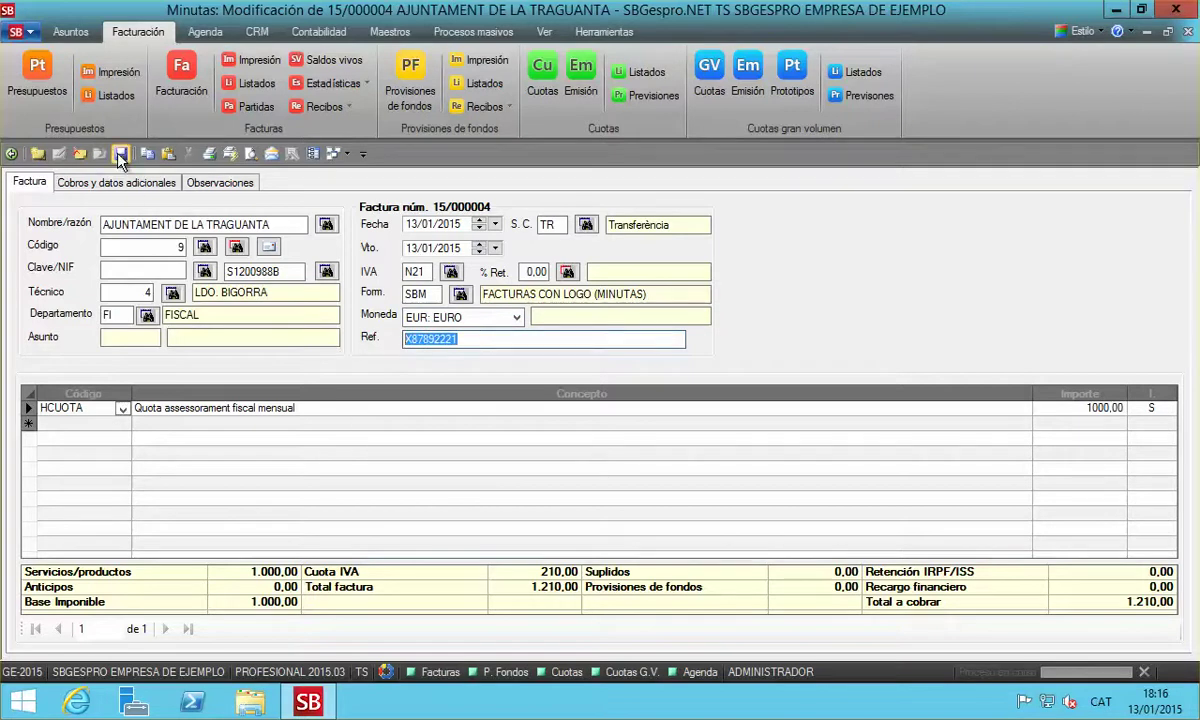
Start the Factura-e export for invoice 15/000004 with one file per invoice and the client's language
right_click(362, 418)
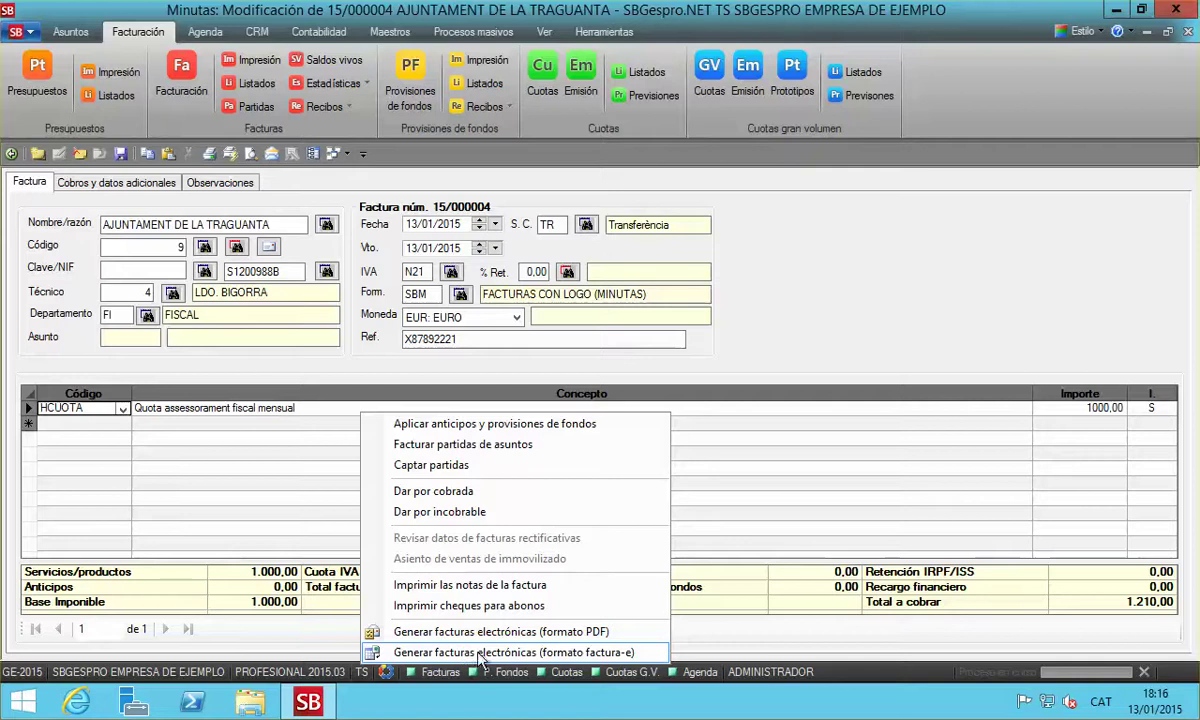
click(548, 652)
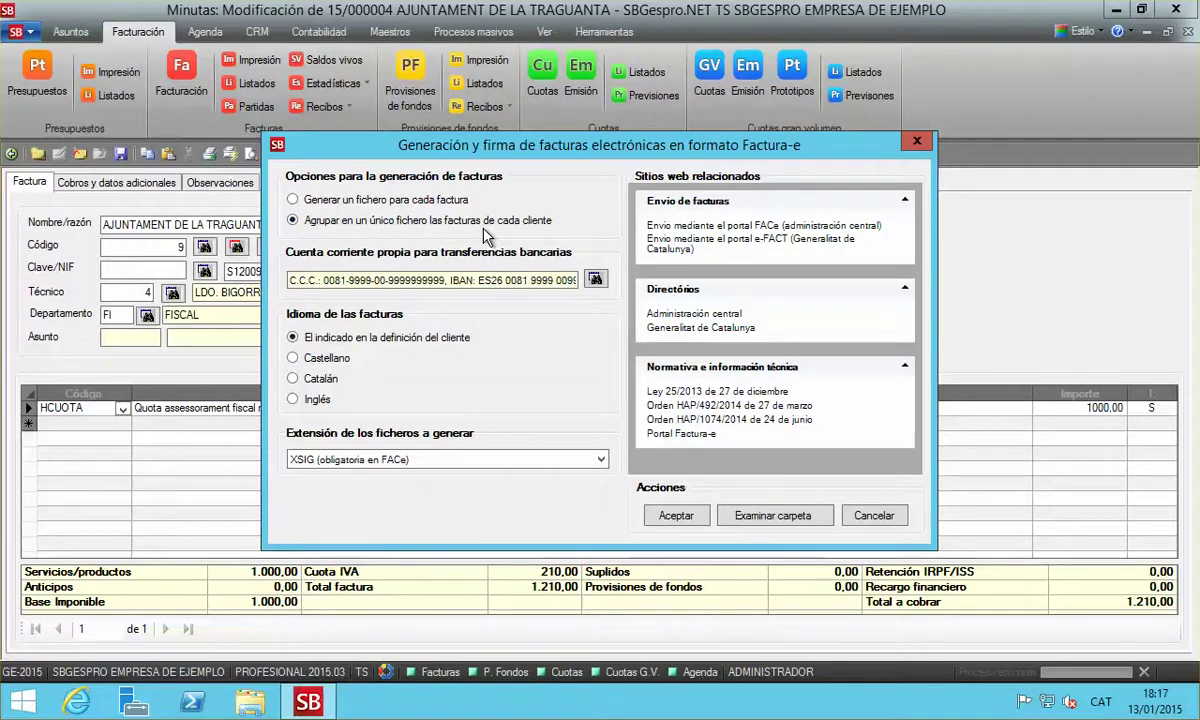
click(407, 199)
click(330, 357)
click(386, 340)
drag(290, 280, 540, 280)
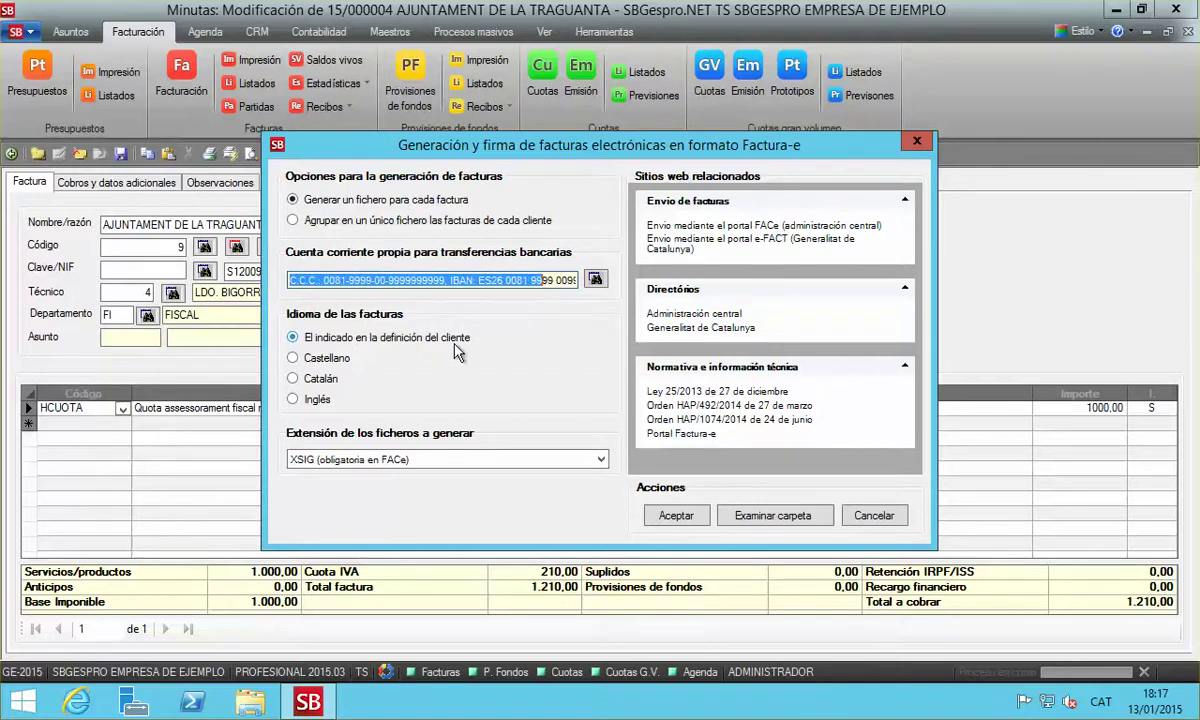
Generate the signed XSIG file, overwriting the existing copy, and open its storage folder
click(421, 460)
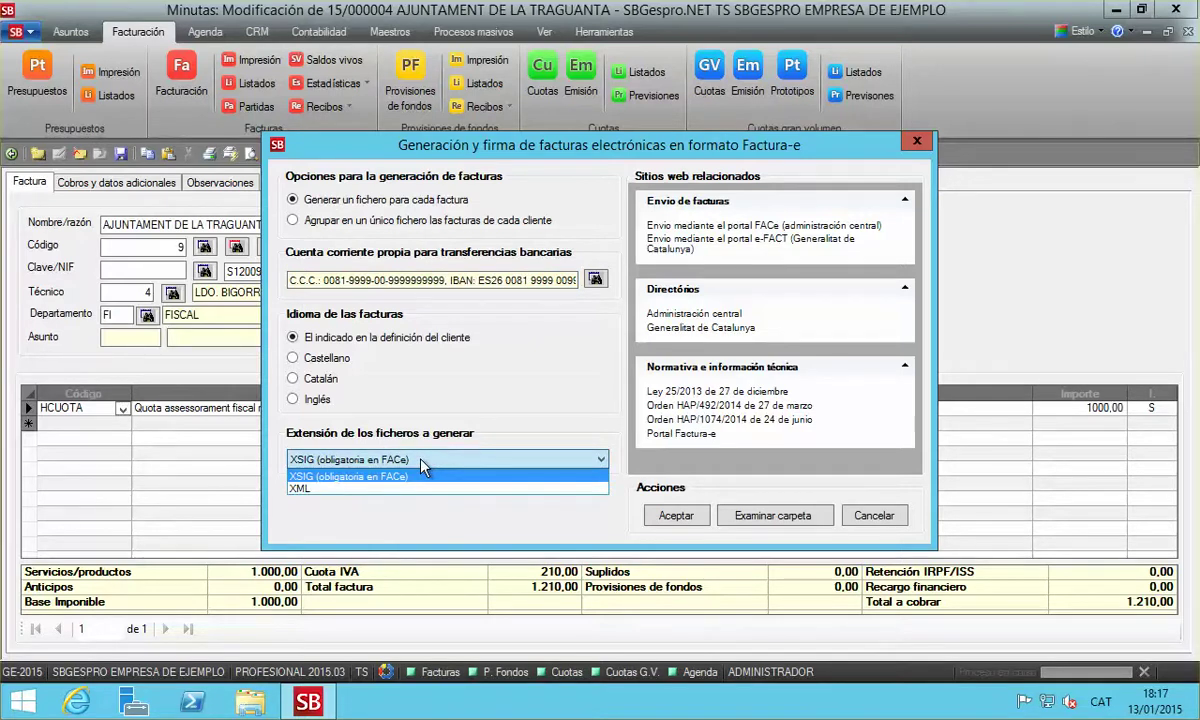
click(423, 460)
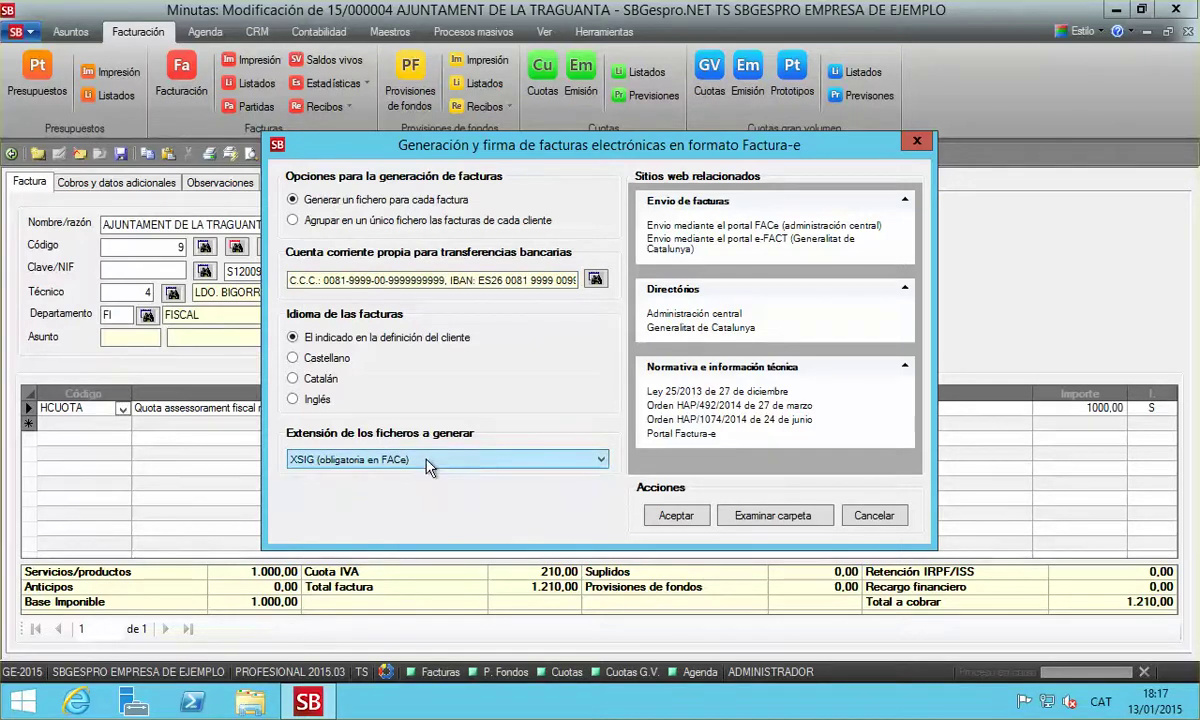
click(426, 460)
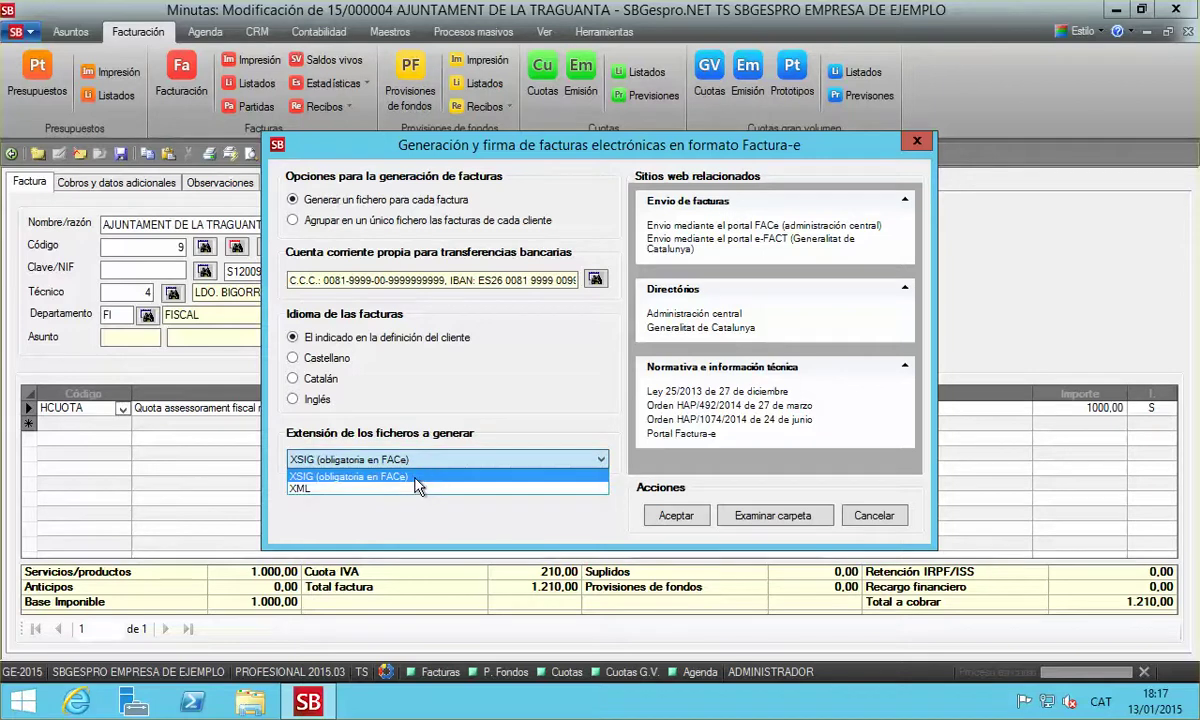
click(422, 478)
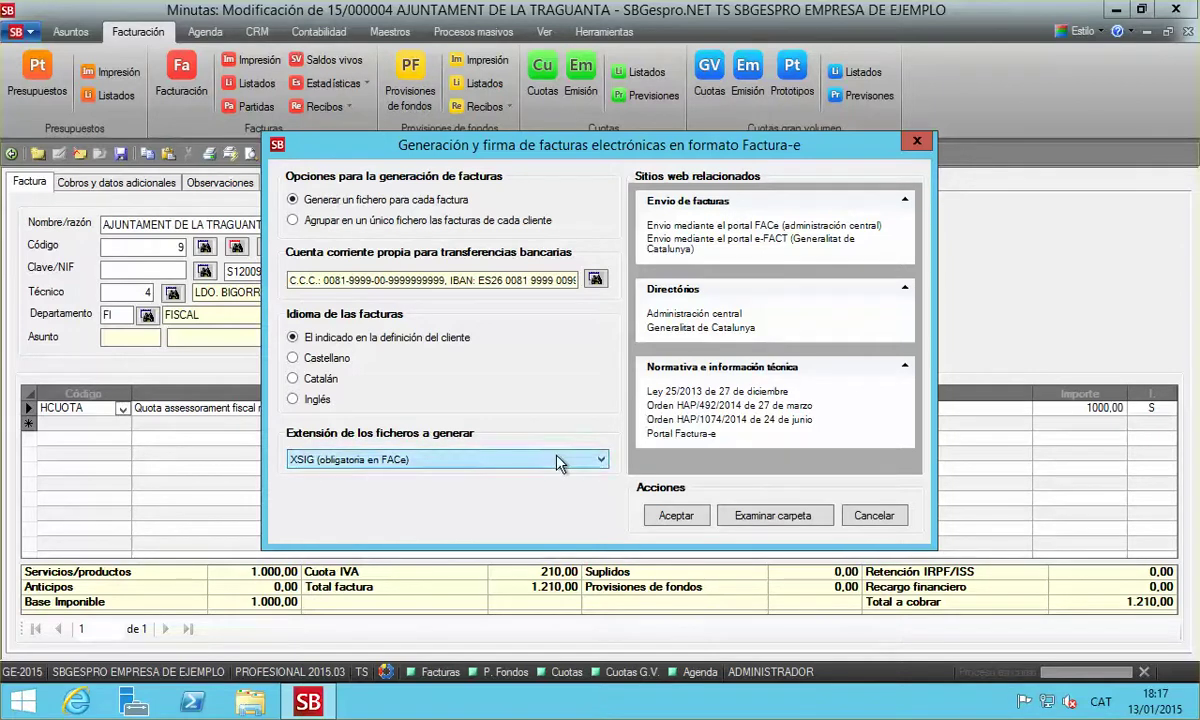
click(698, 520)
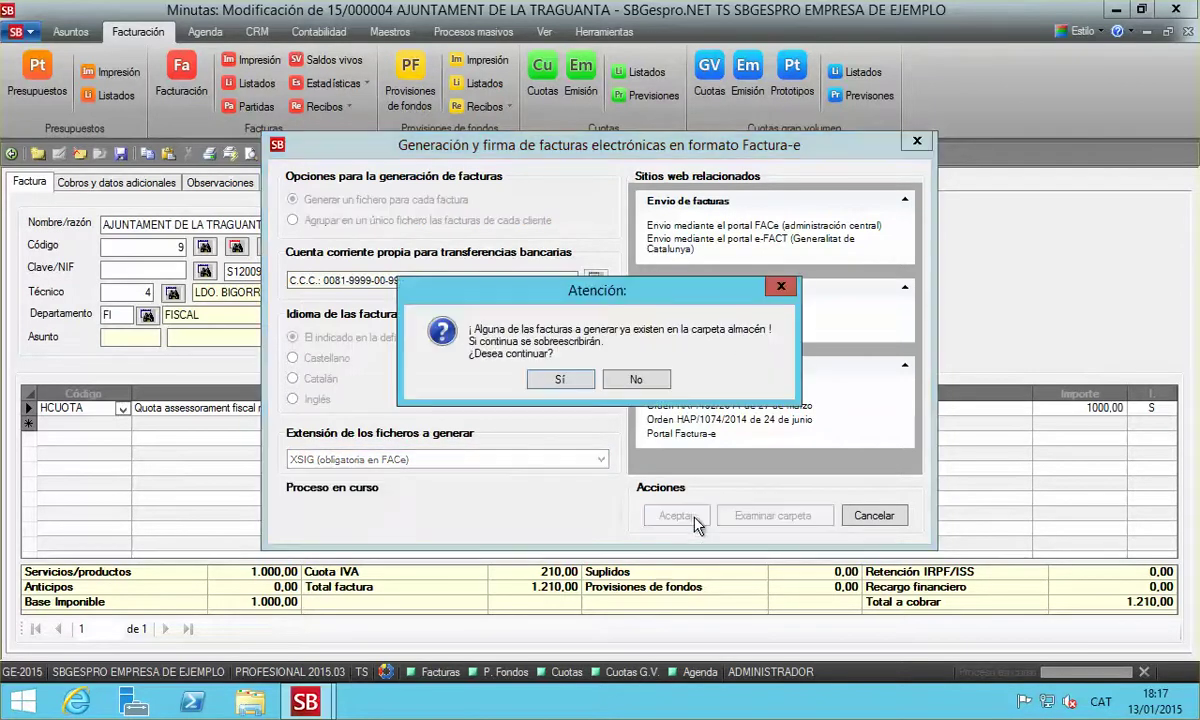
click(560, 381)
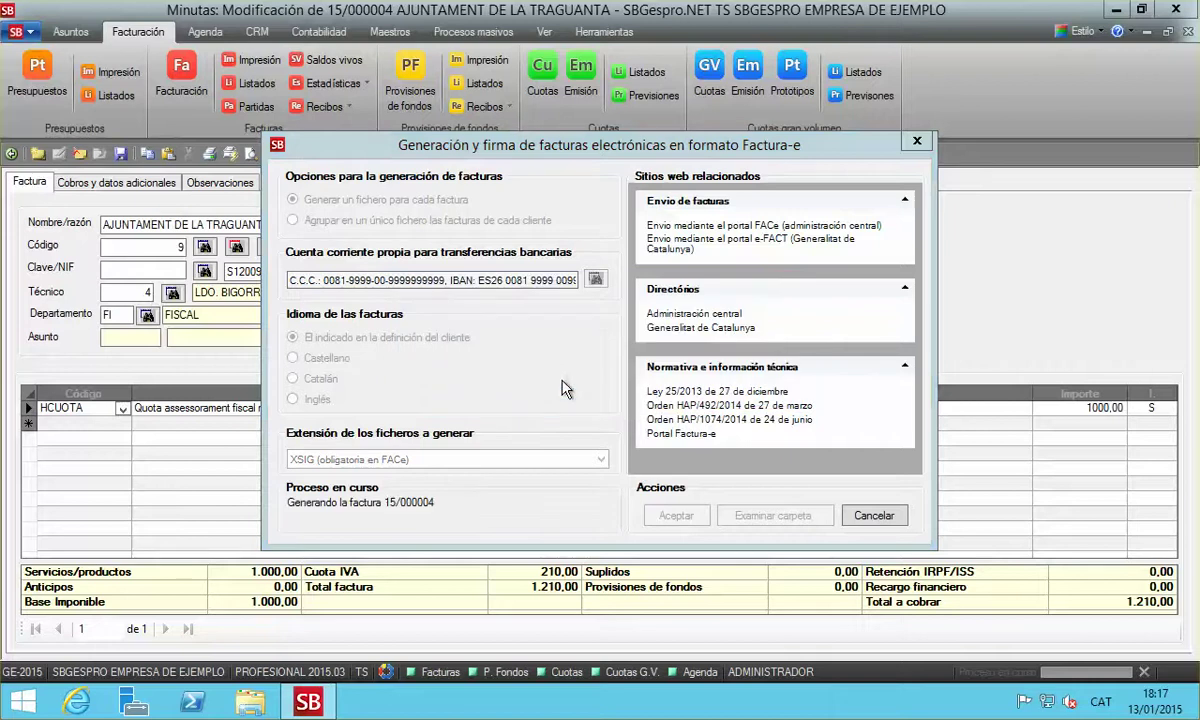
click(588, 382)
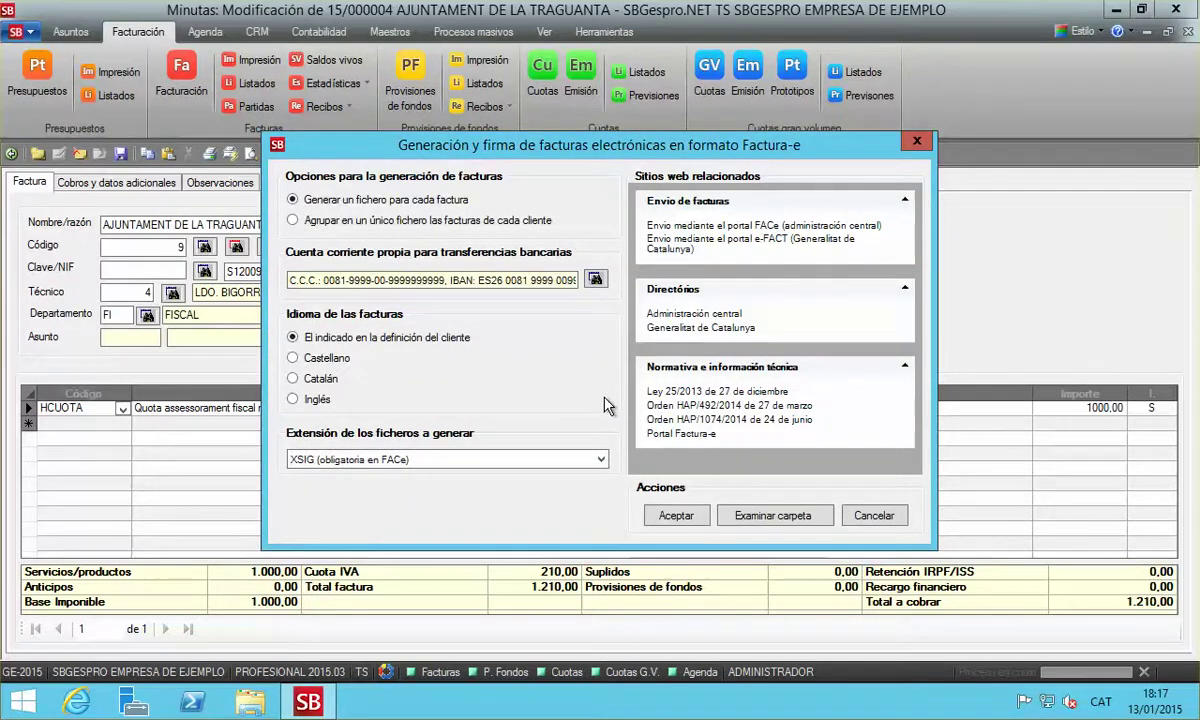
click(752, 518)
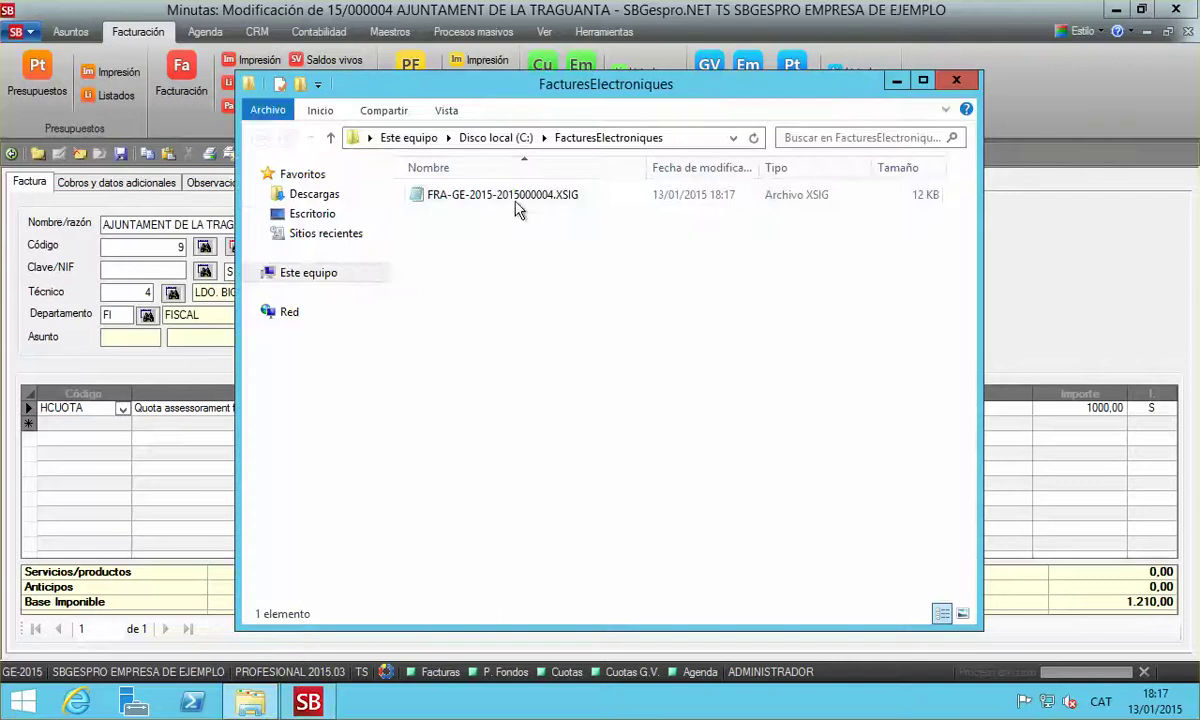
click(517, 200)
right_click(517, 198)
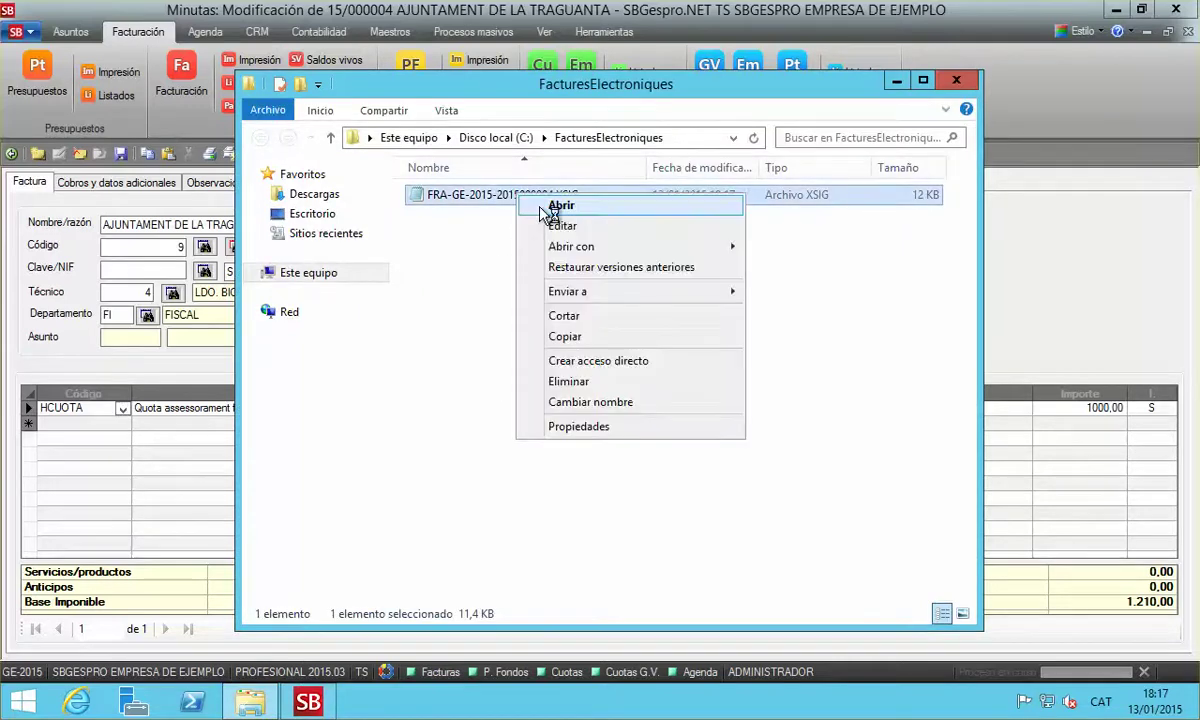
click(541, 207)
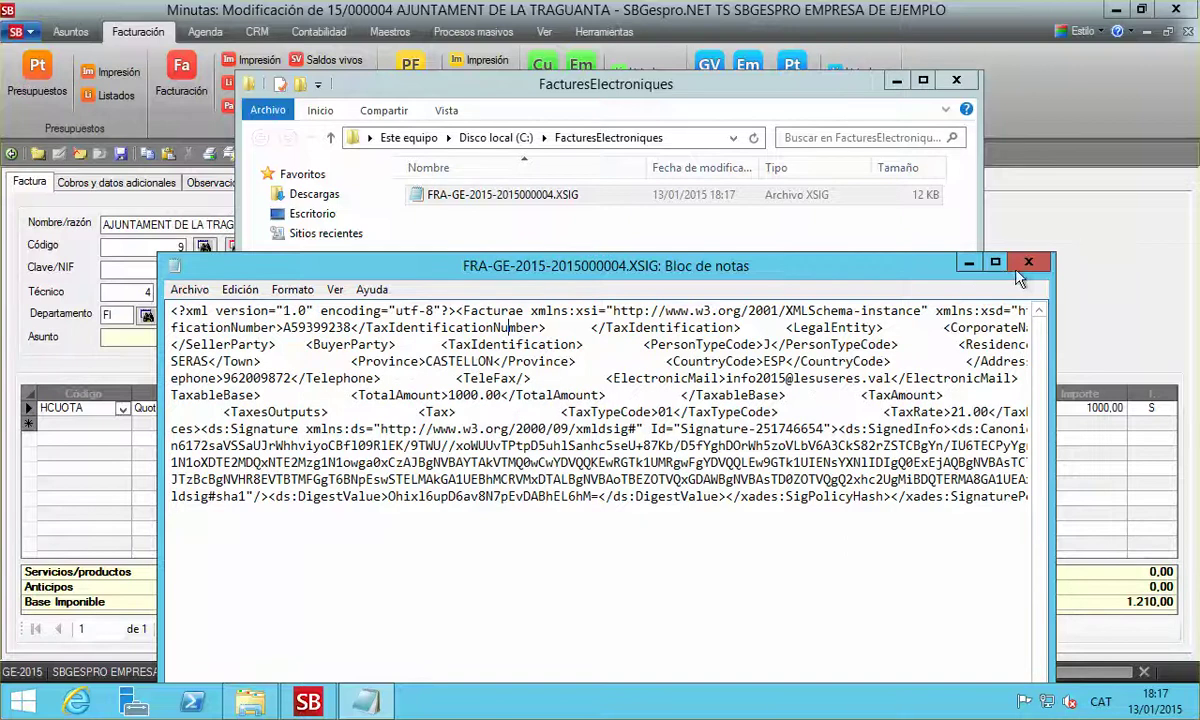
click(1028, 262)
Close the invoice folder, open the Portal Factura-e website and accept its cookies
click(953, 84)
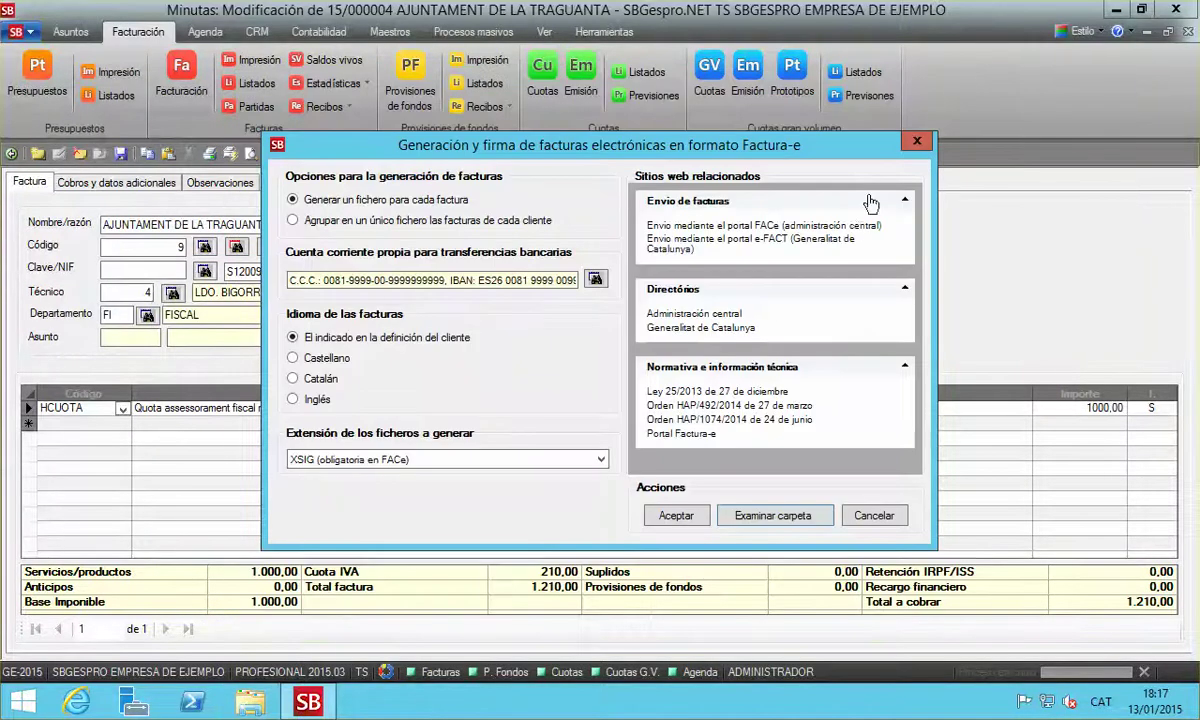
click(690, 438)
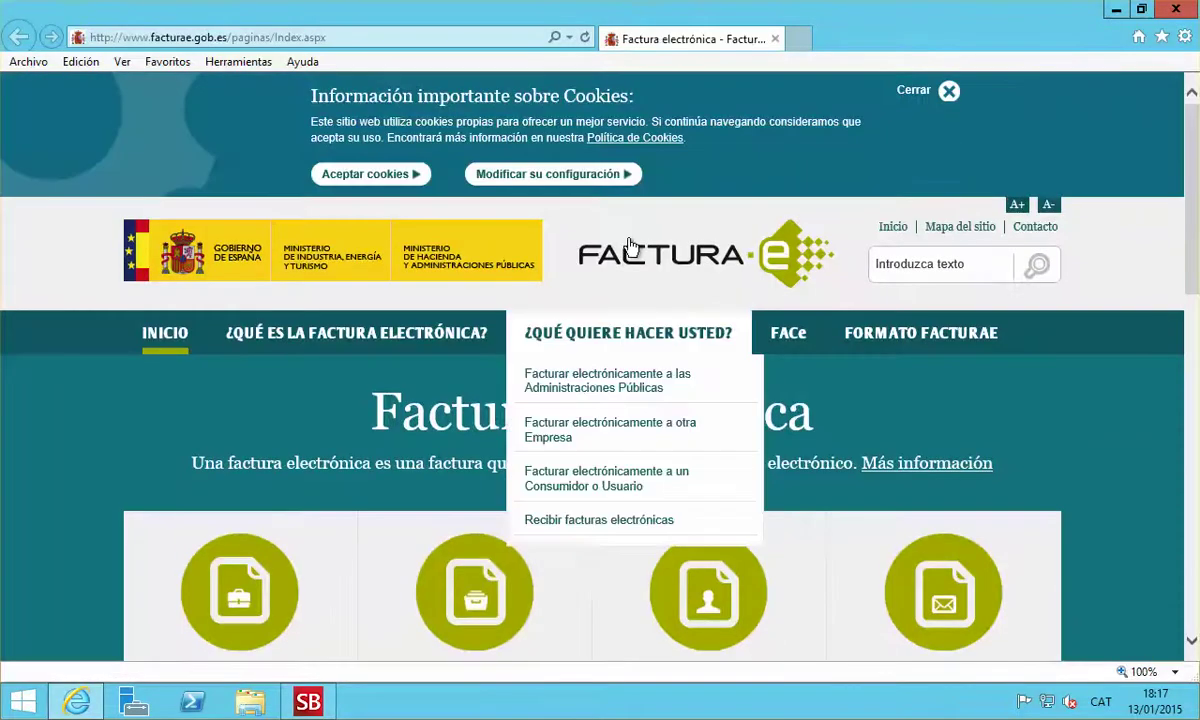
click(385, 176)
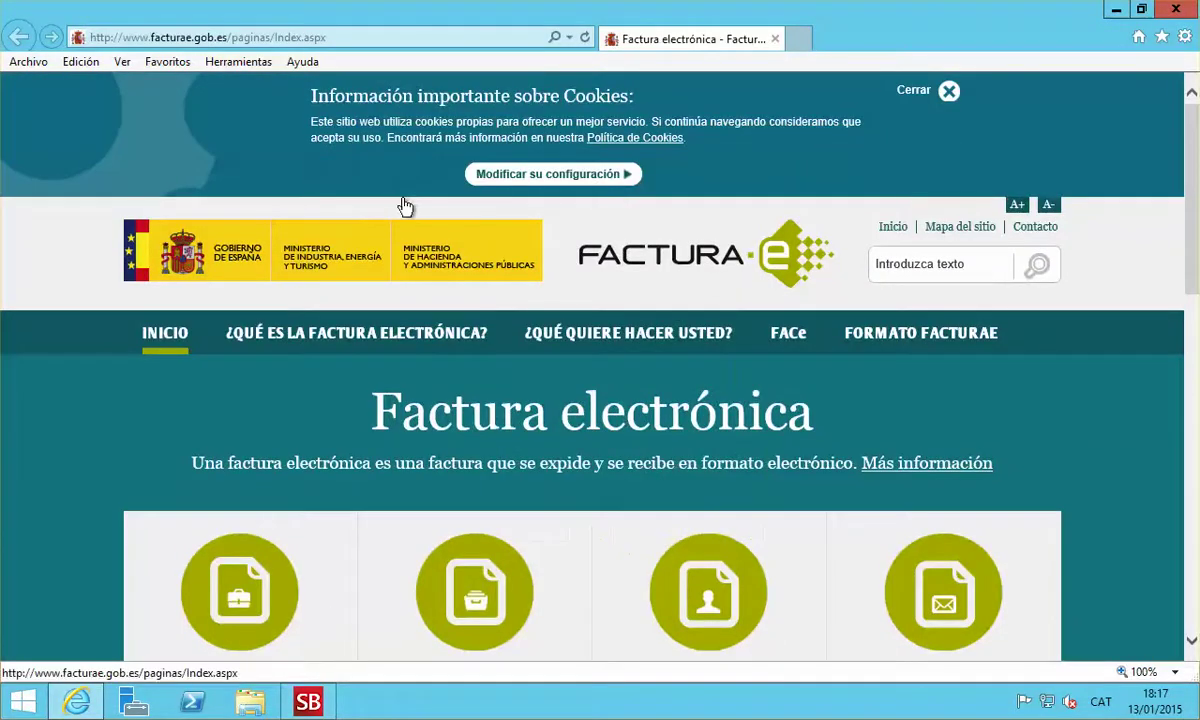
Go to FORMATO FACTURAE, then Utilidades online, and start the invoice validation service
drag(1190, 252, 1171, 420)
click(736, 290)
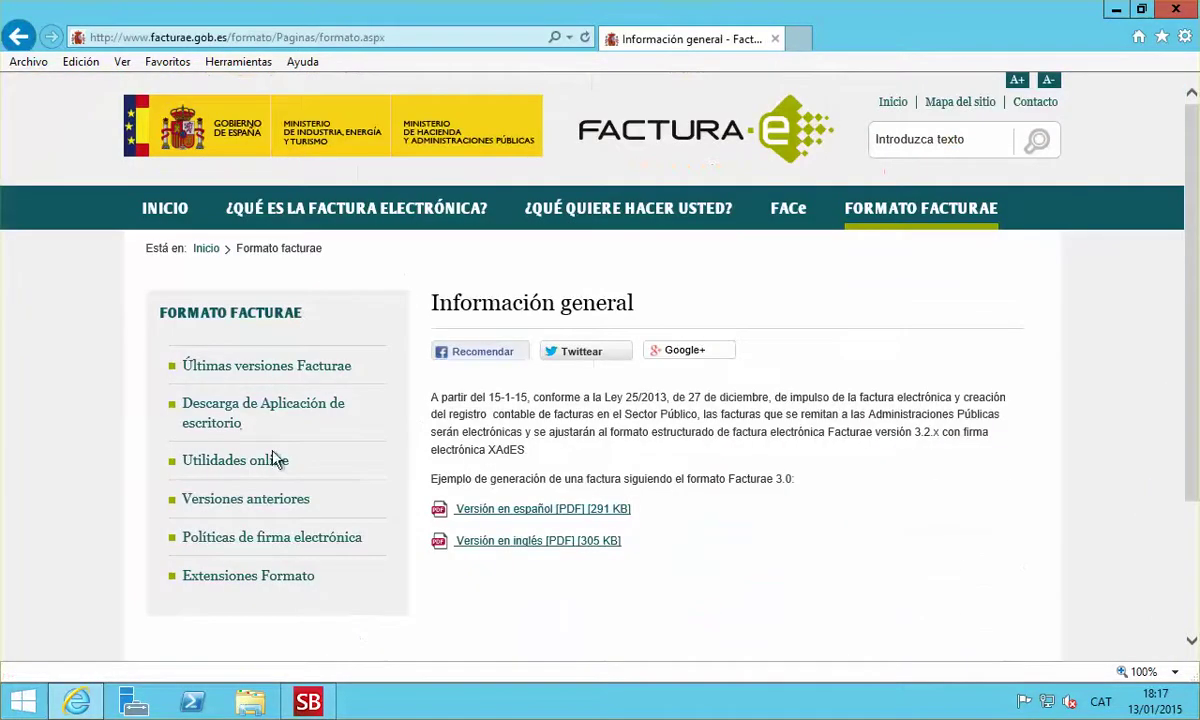
click(353, 466)
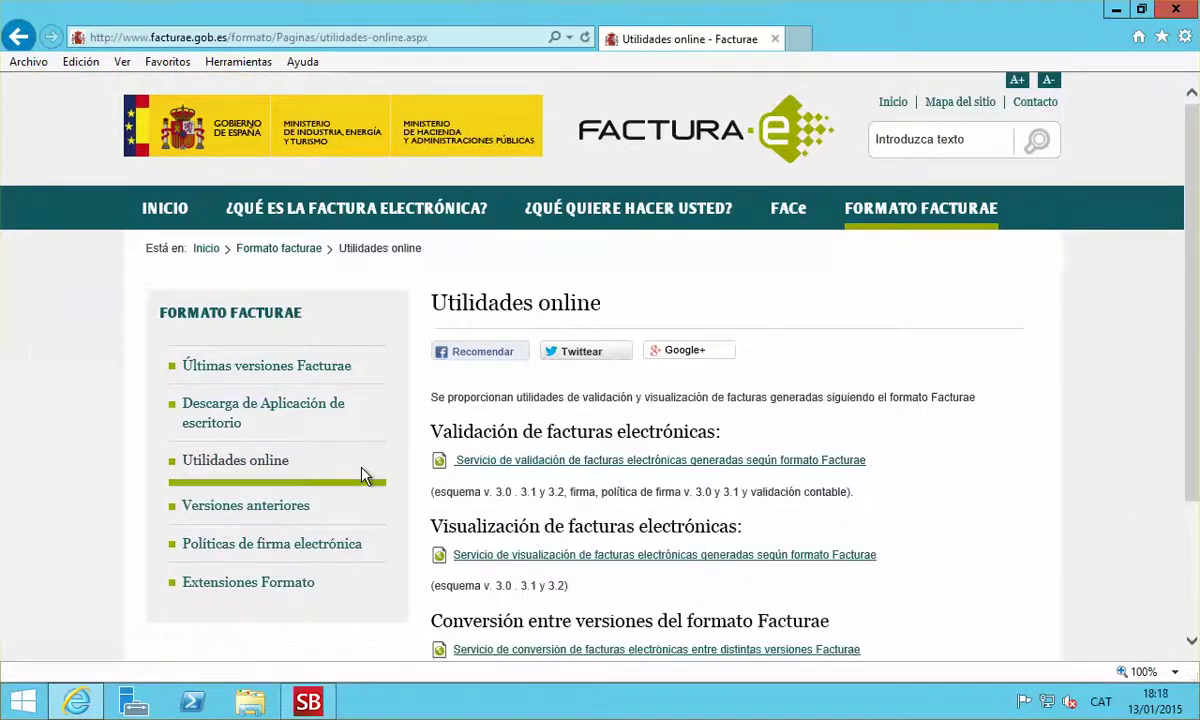
click(529, 468)
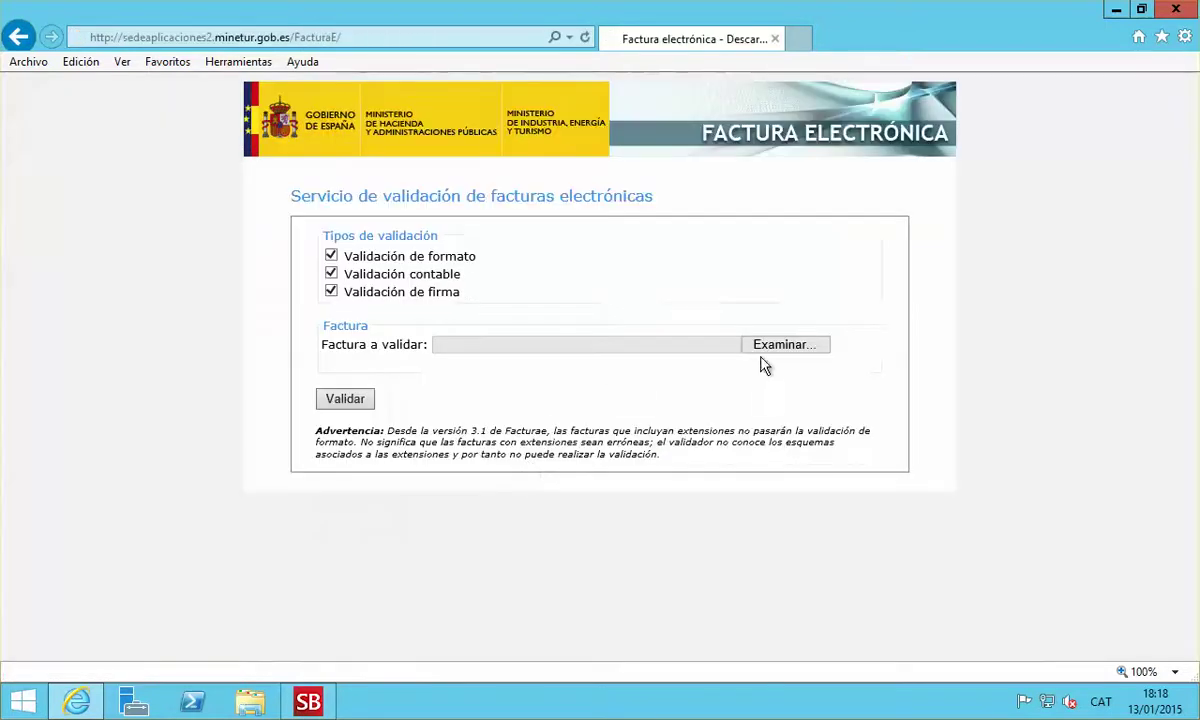
Validate the generated XSIG invoice's format, accounting and signature, then go back to Utilidades online
click(770, 343)
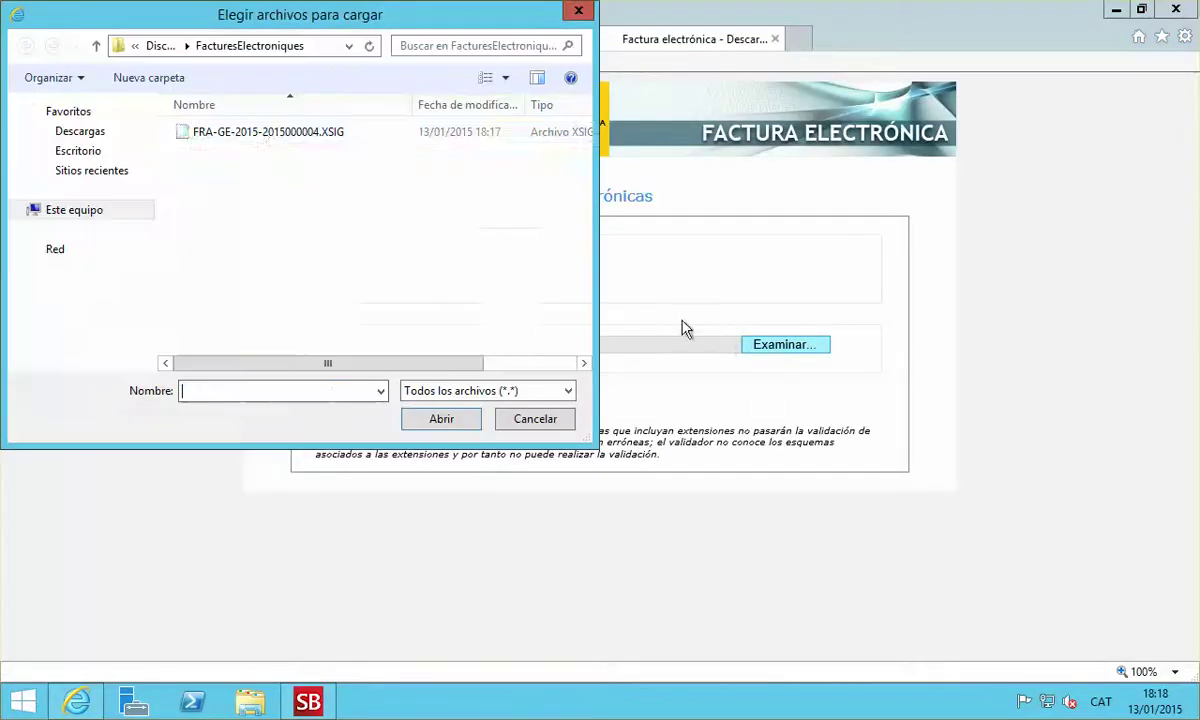
click(252, 131)
click(462, 420)
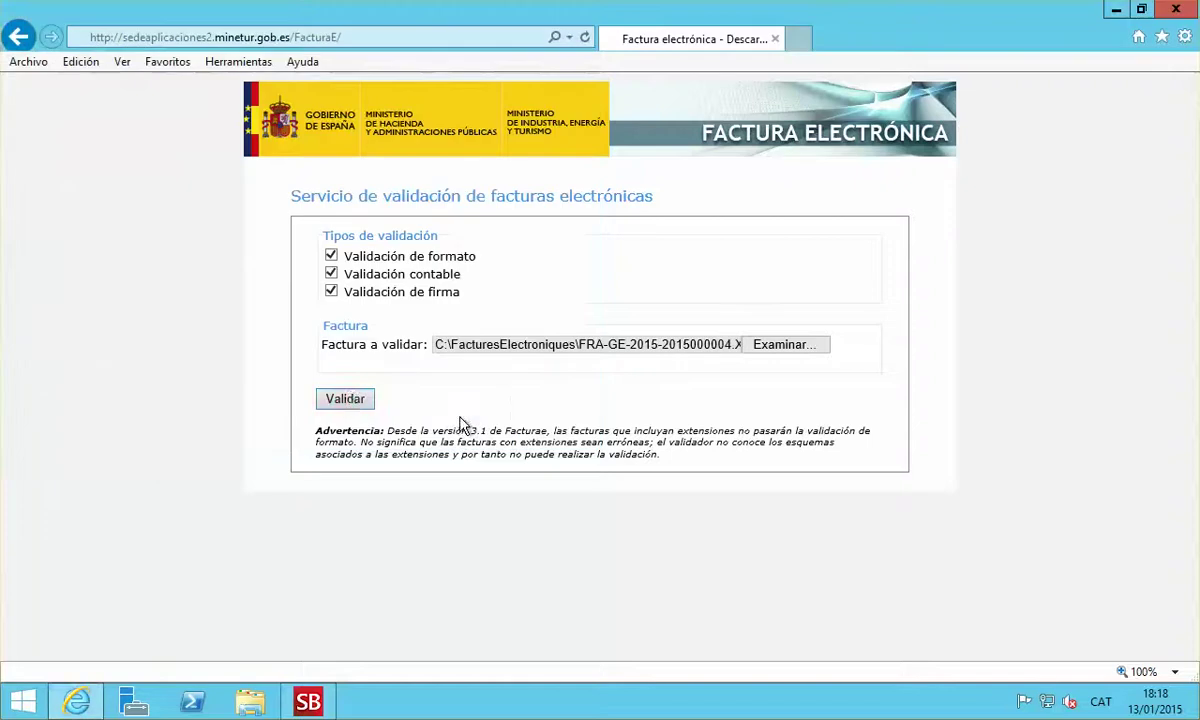
click(340, 398)
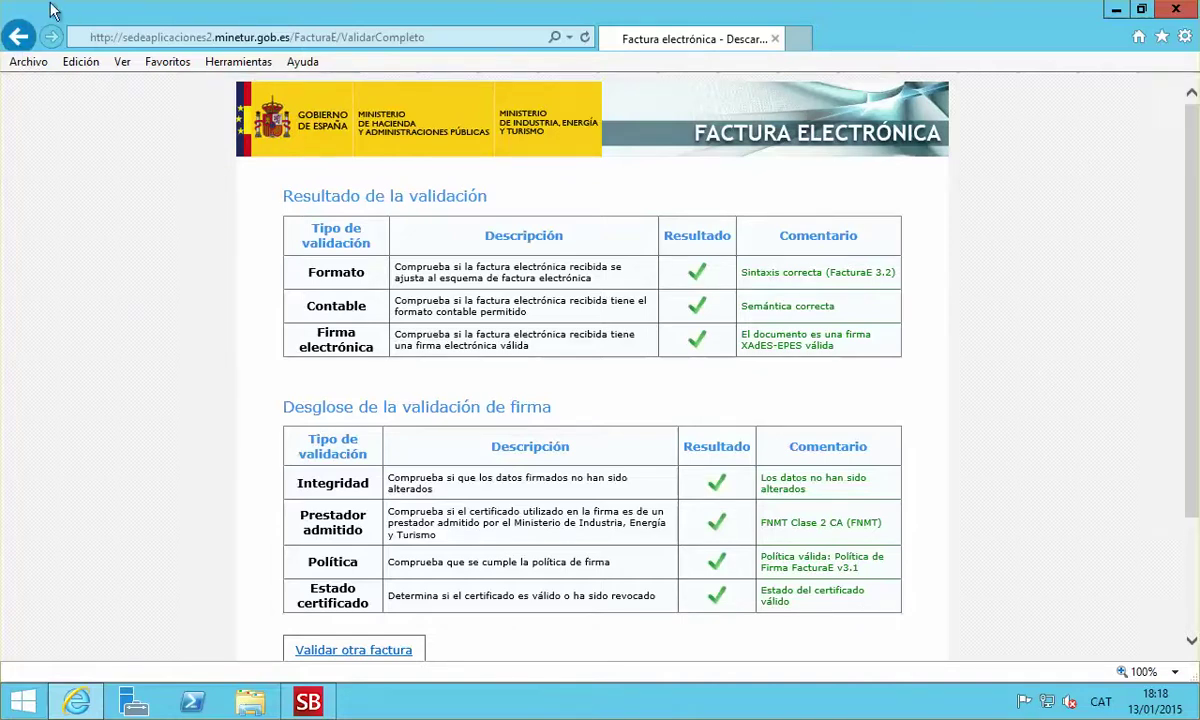
click(18, 37)
click(17, 40)
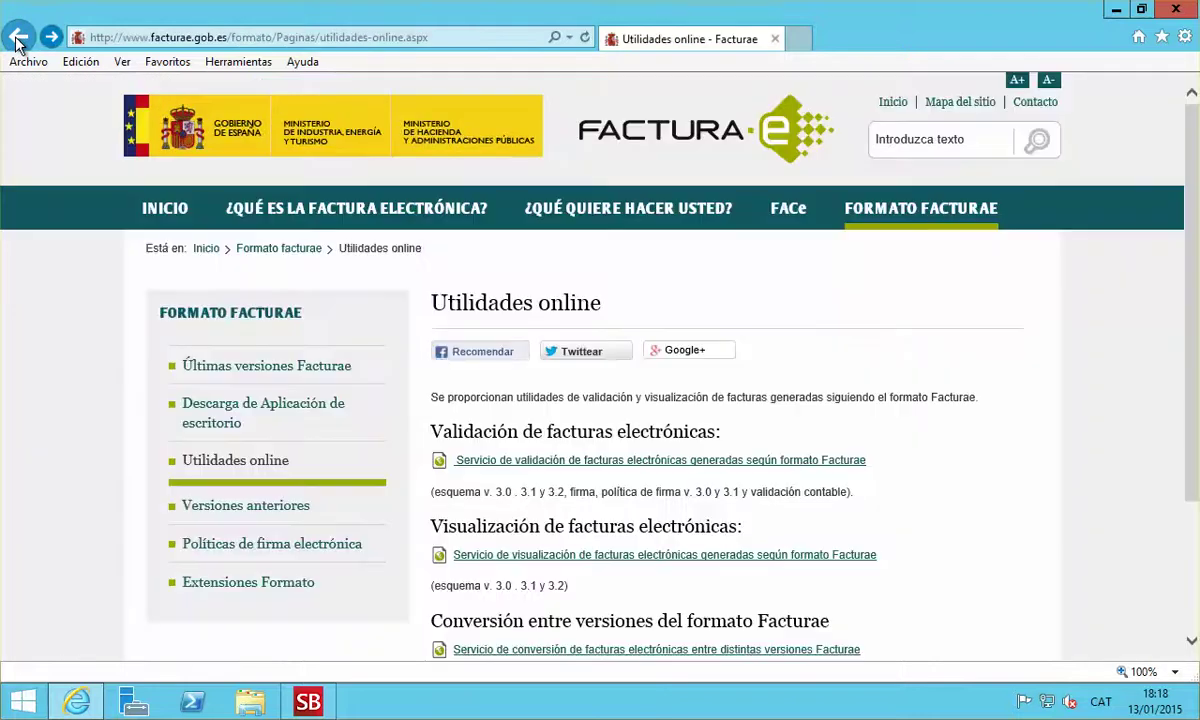
Load the XSIG invoice into the visualization service and display it in Facturae format
click(531, 556)
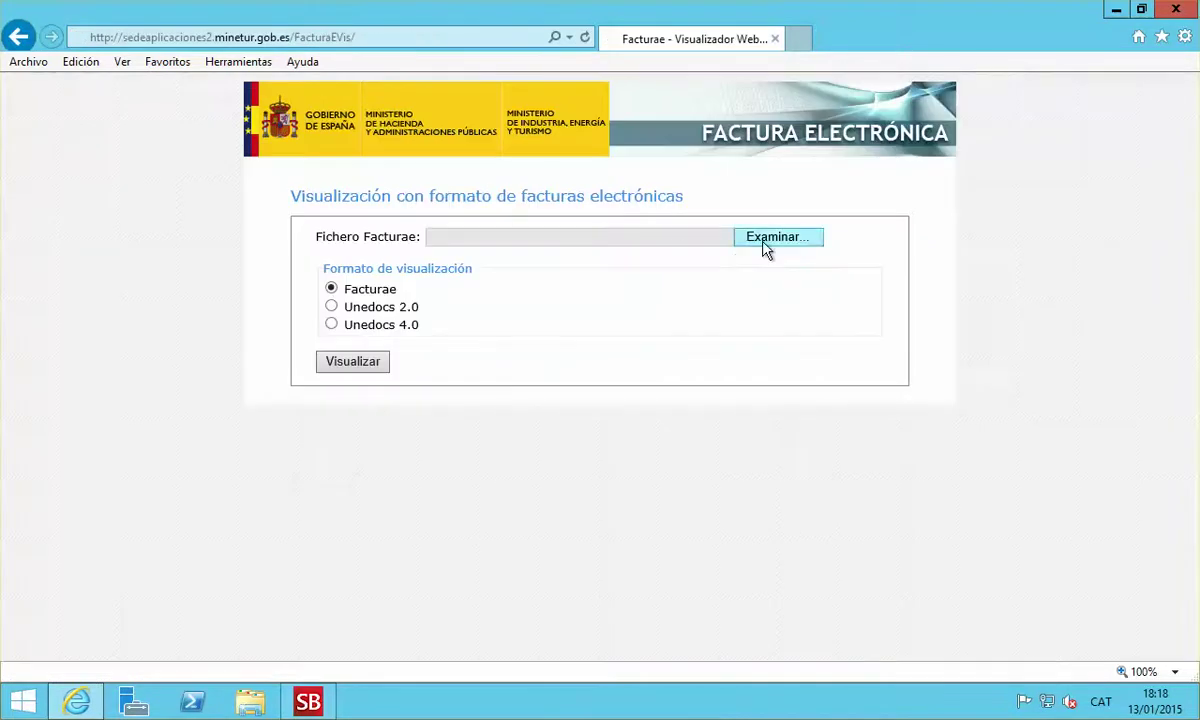
click(765, 242)
click(265, 132)
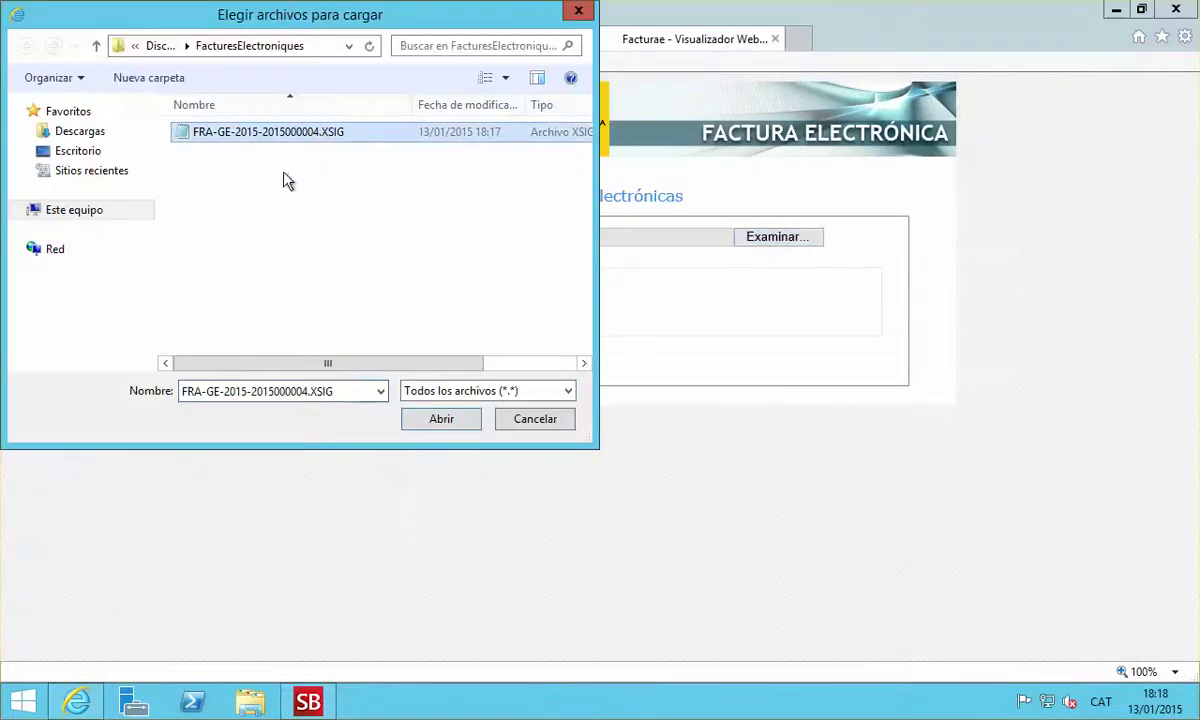
click(421, 428)
click(365, 366)
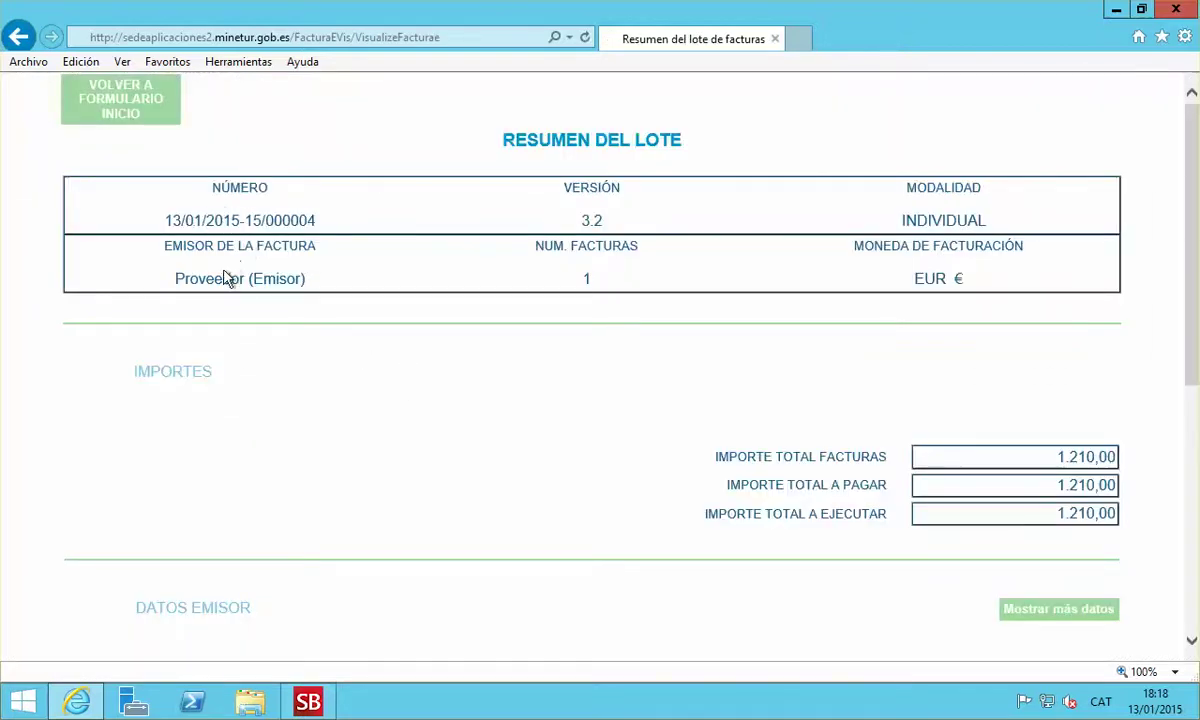
Review the issuer data, invoice 15/000004 details, tax totals and legal mention, then close the viewer
scroll(427, 445, down, 3)
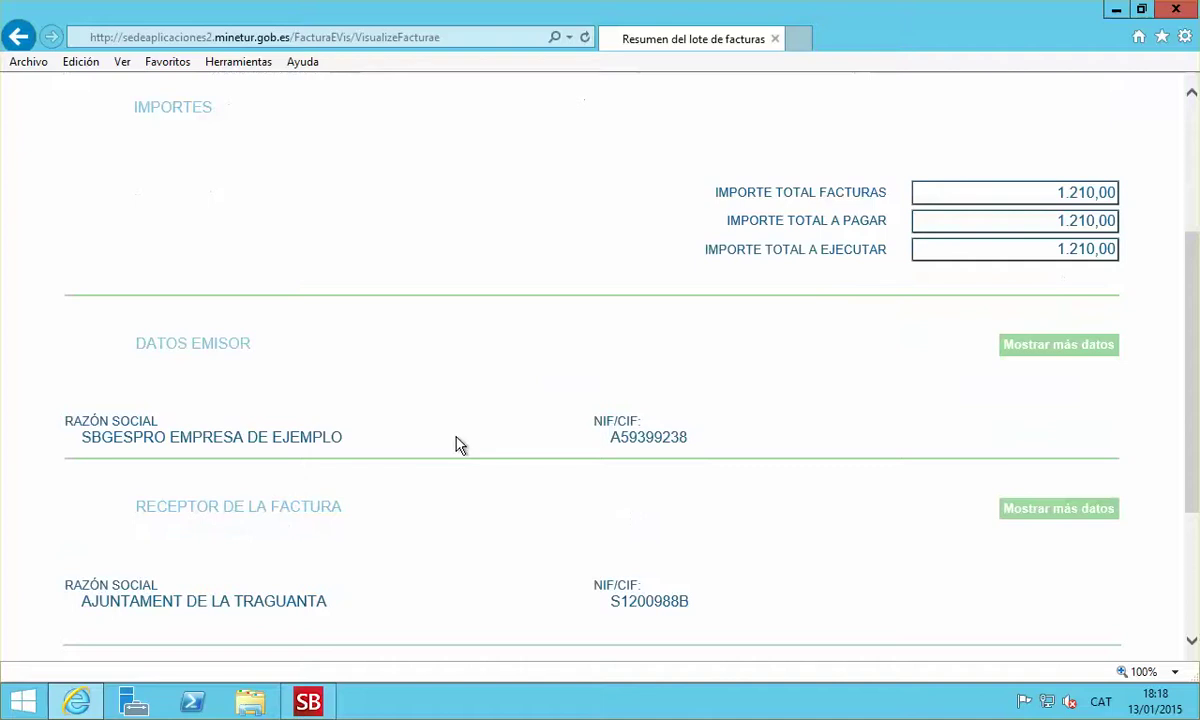
drag(82, 437, 330, 472)
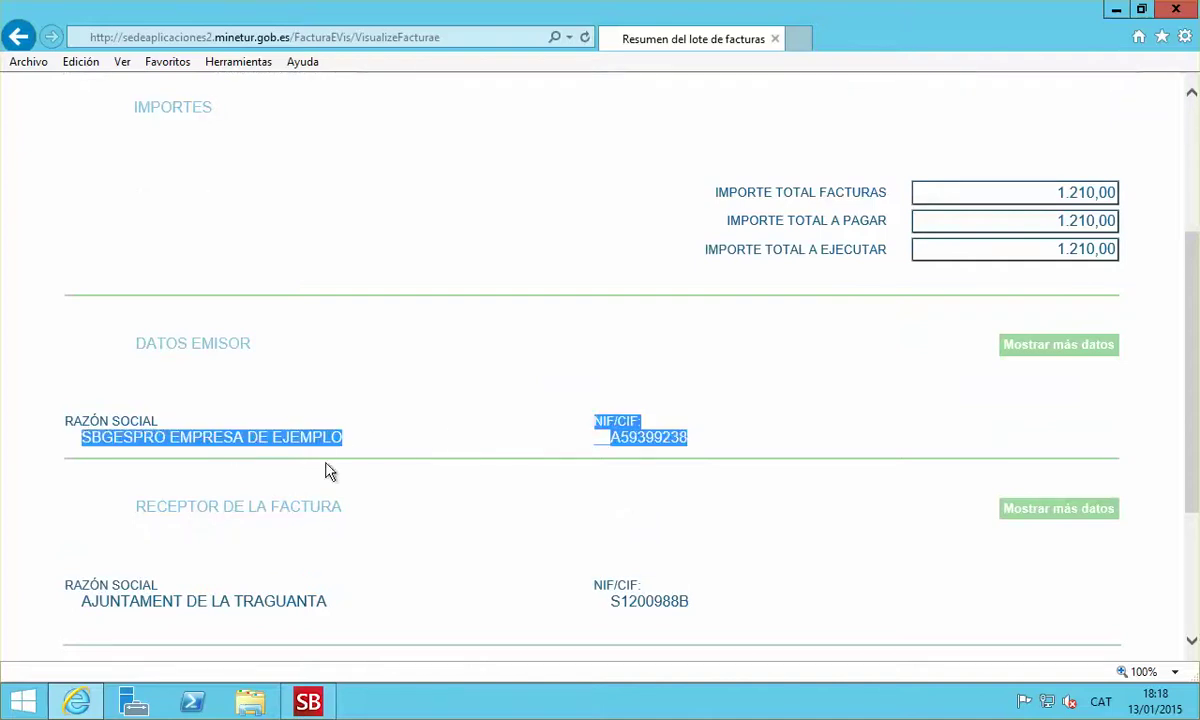
click(619, 439)
scroll(311, 516, down, 2)
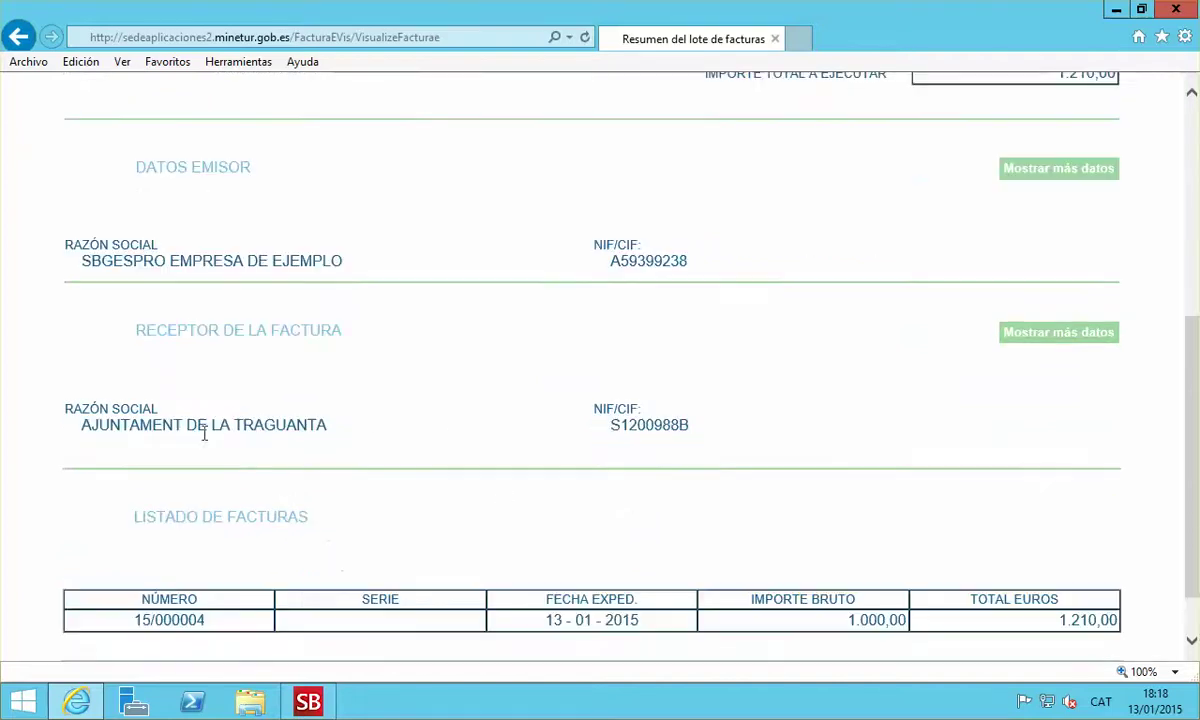
scroll(488, 530, down, 1)
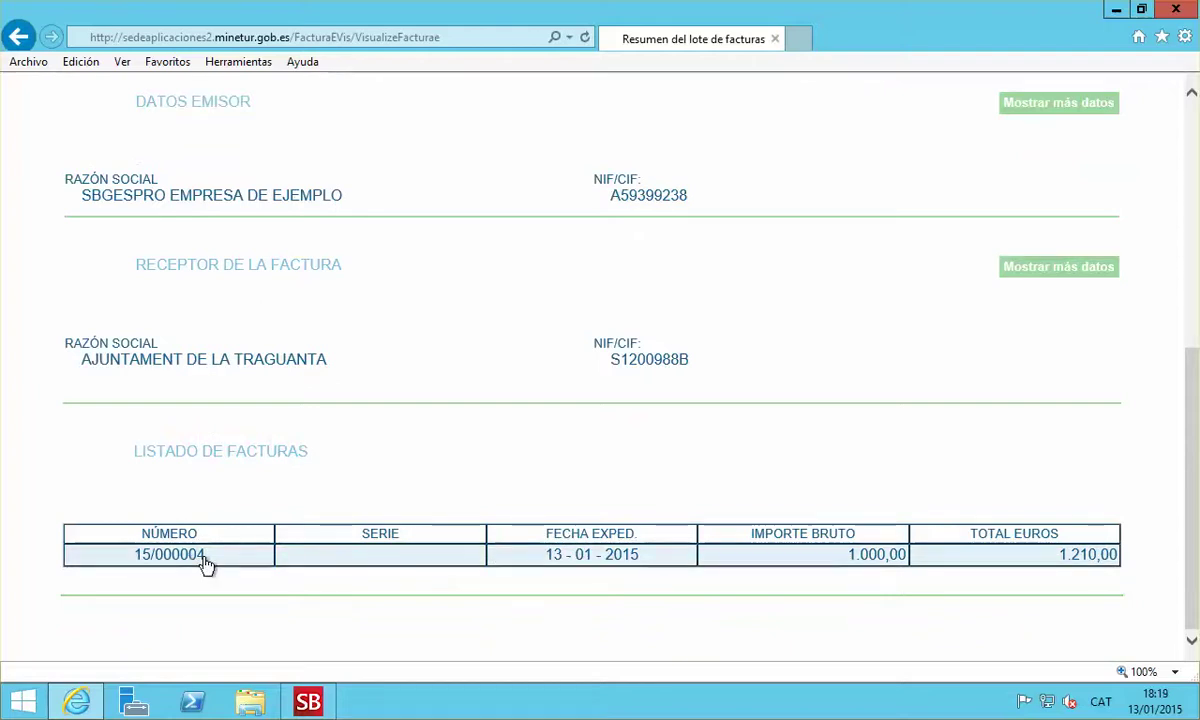
click(236, 562)
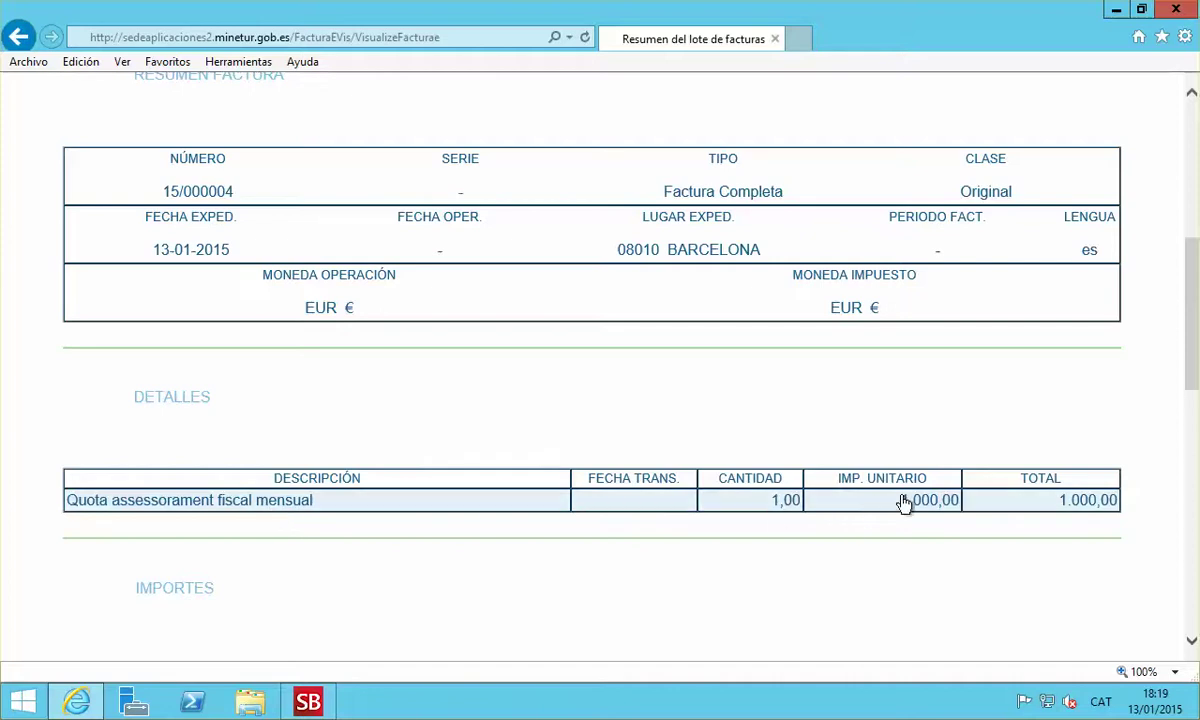
scroll(428, 584, down, 3)
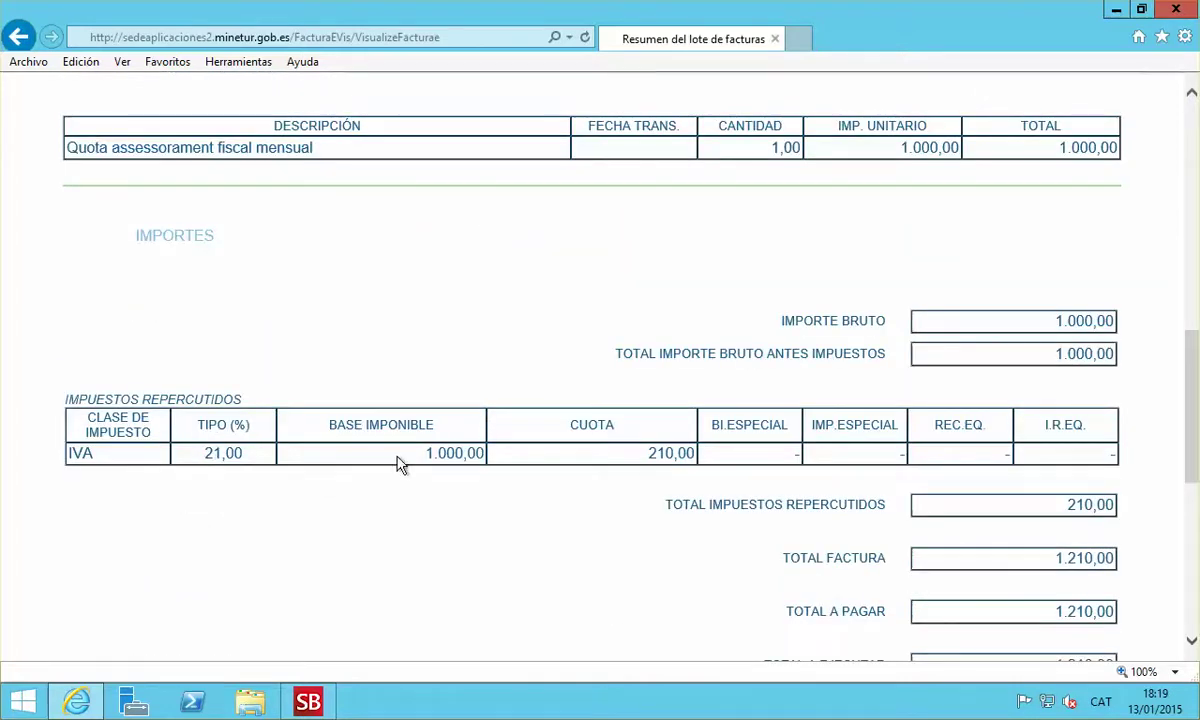
scroll(664, 562, down, 5)
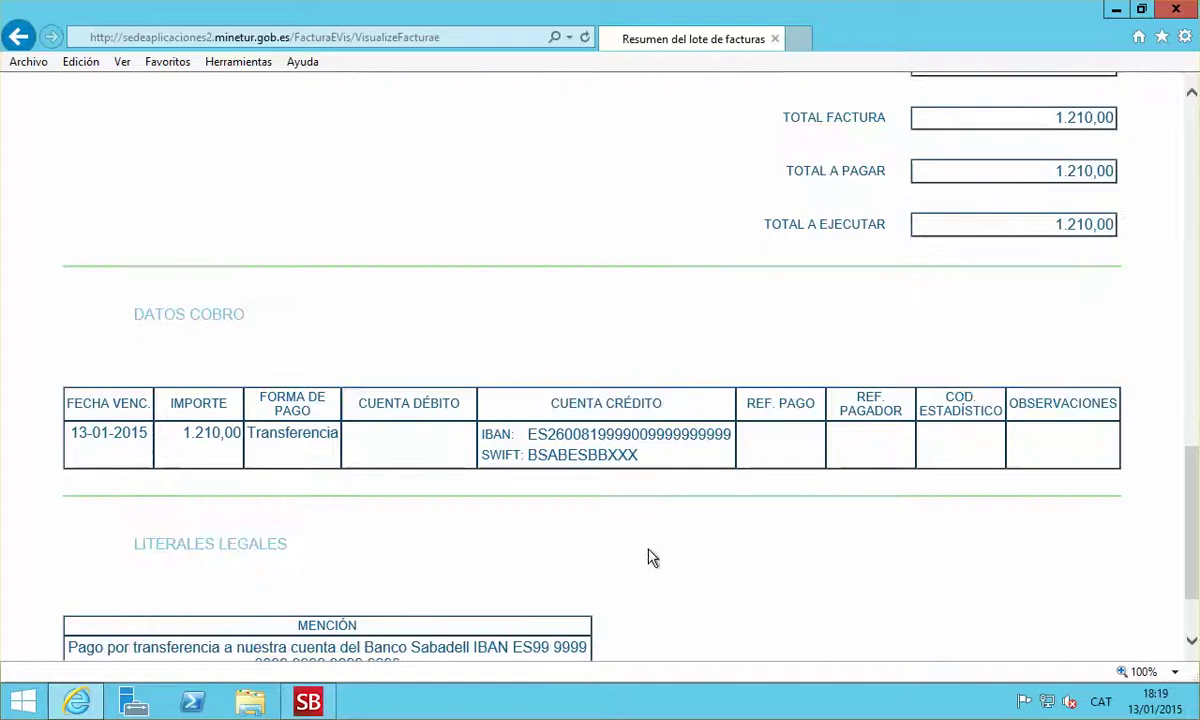
scroll(648, 557, down, 2)
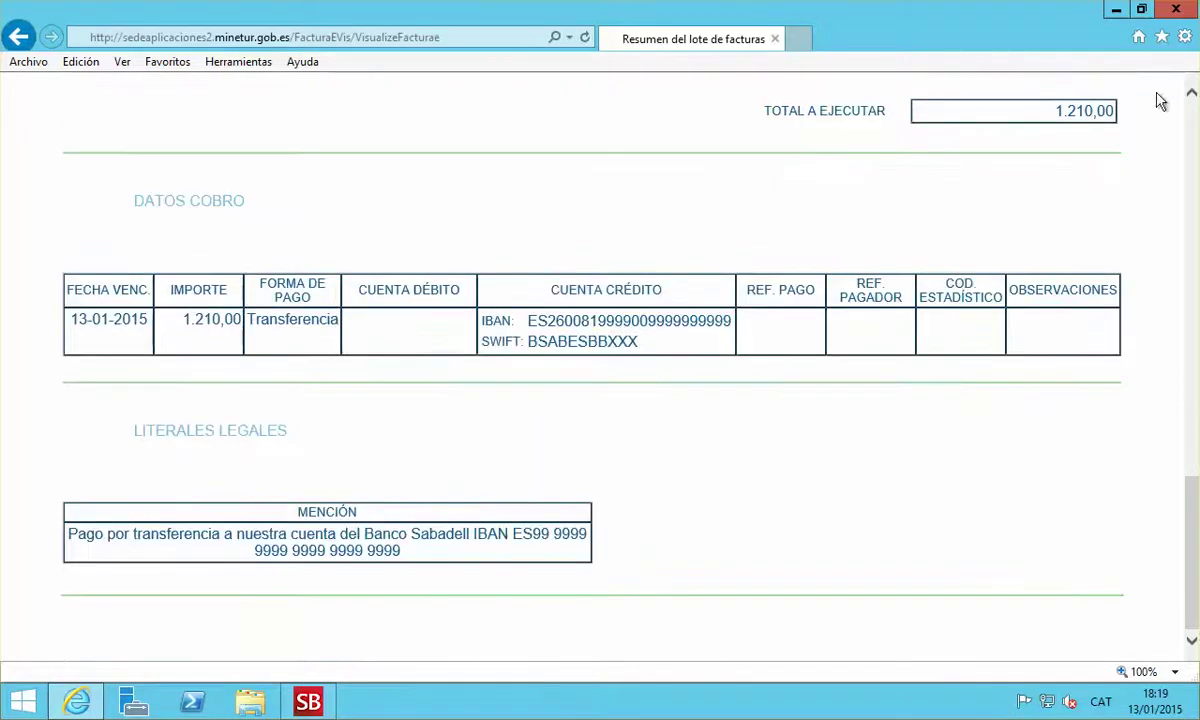
click(1175, 10)
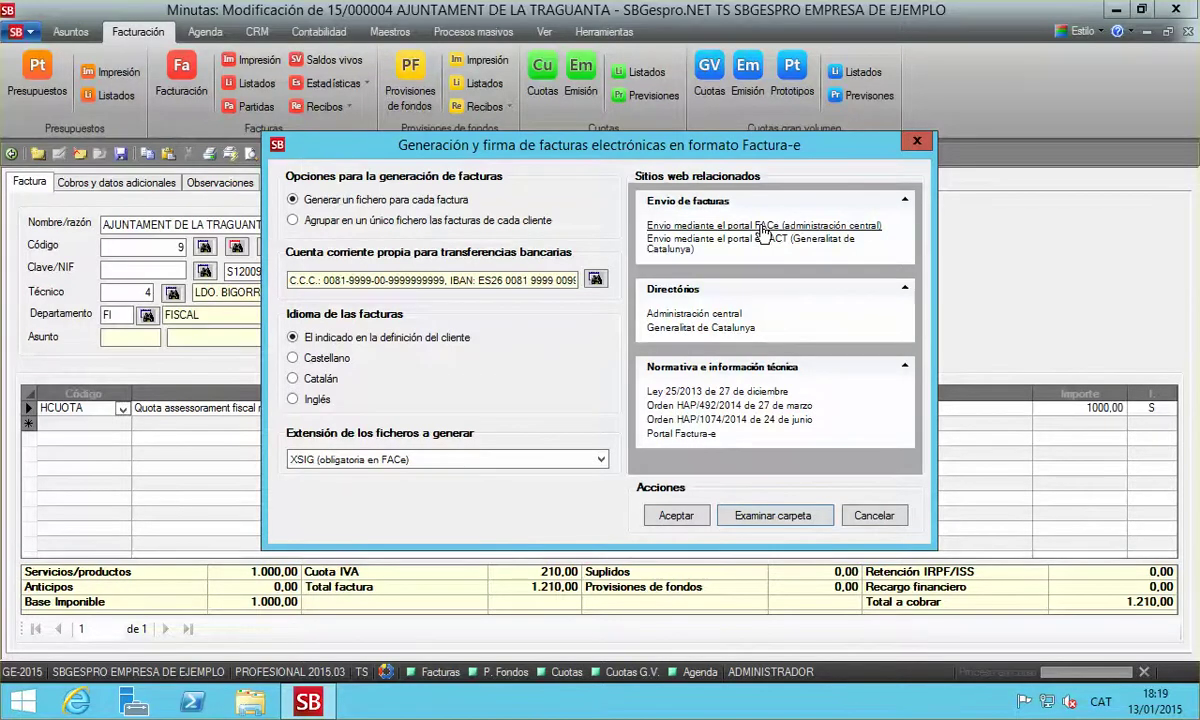
Open the FACe Enviar factura form and enter the contact's e-mail address
click(763, 229)
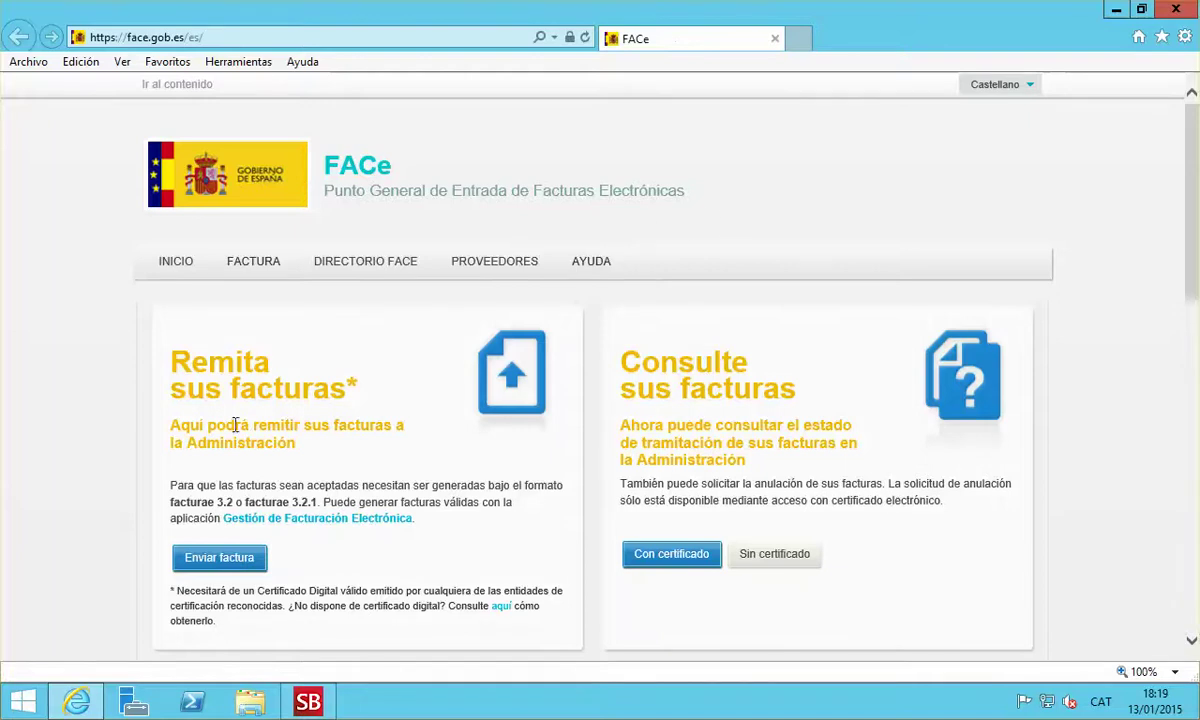
click(212, 562)
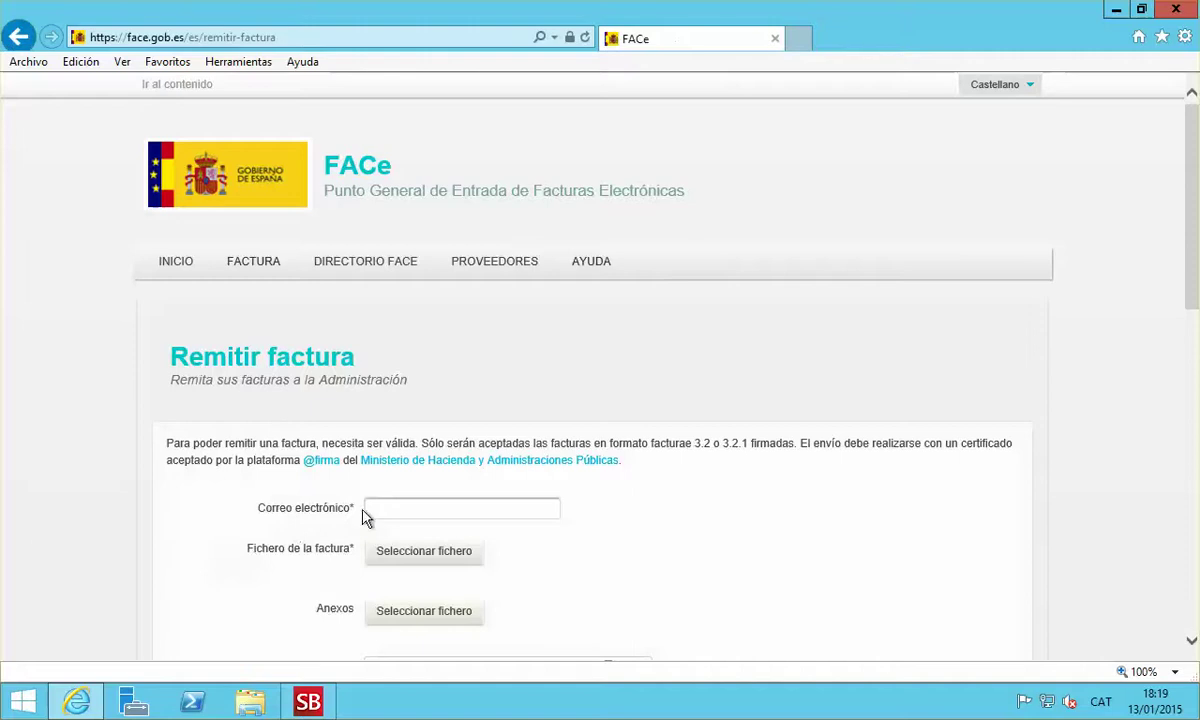
click(371, 508)
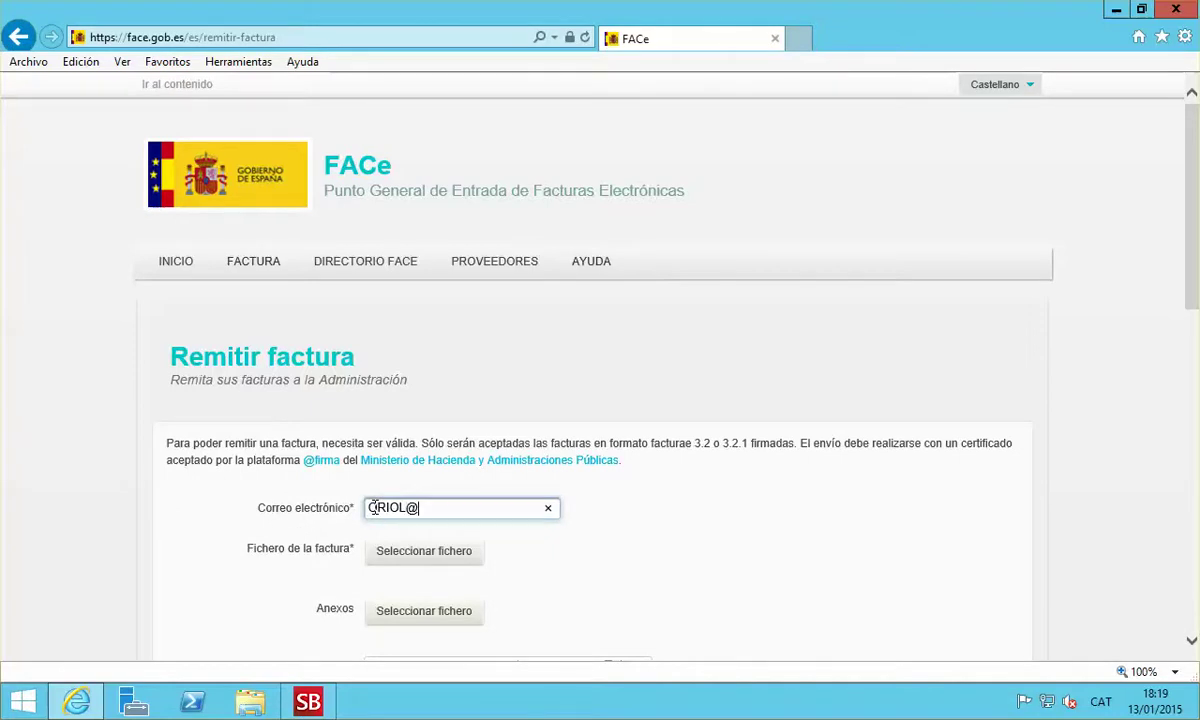
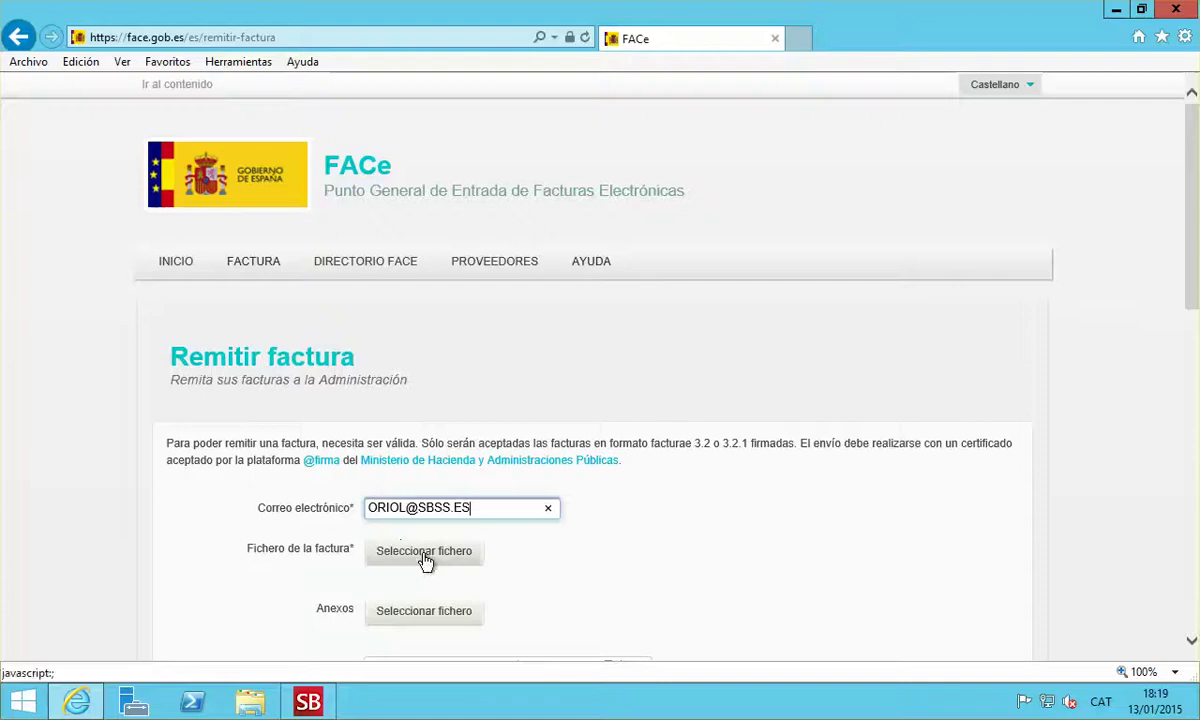
Attach FRA-GE-2015-2015000004.XSIG to the form, then close the browser without submitting
click(424, 553)
click(322, 132)
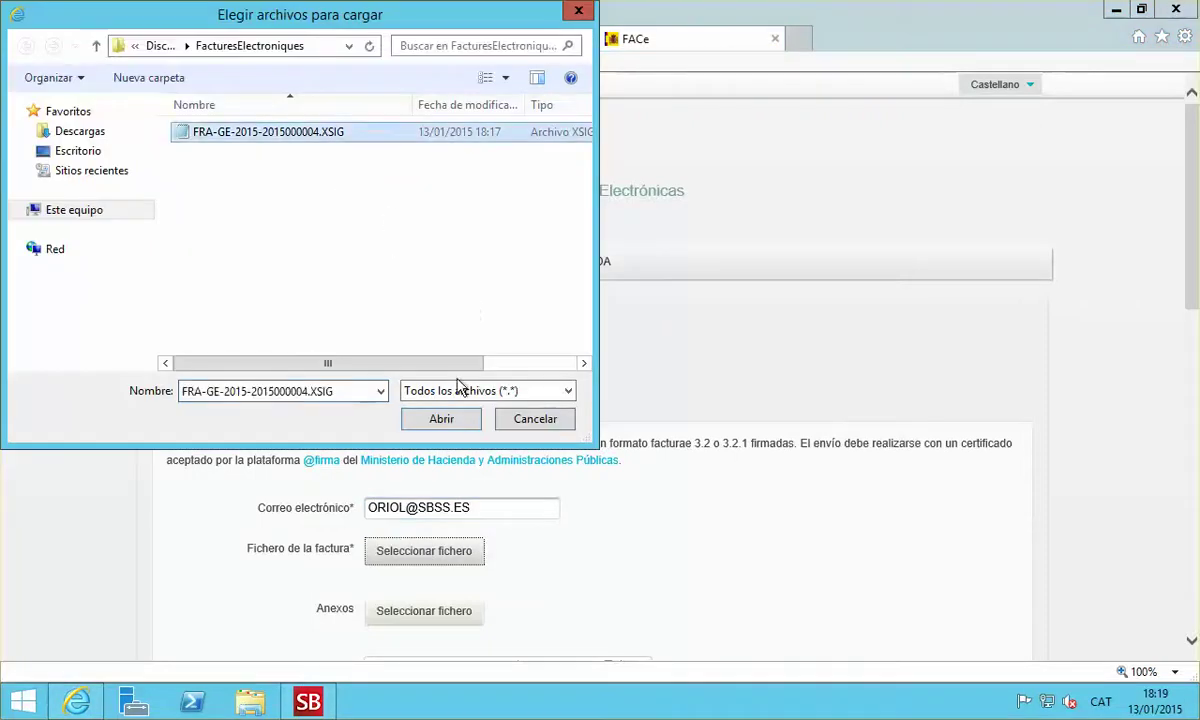
click(441, 419)
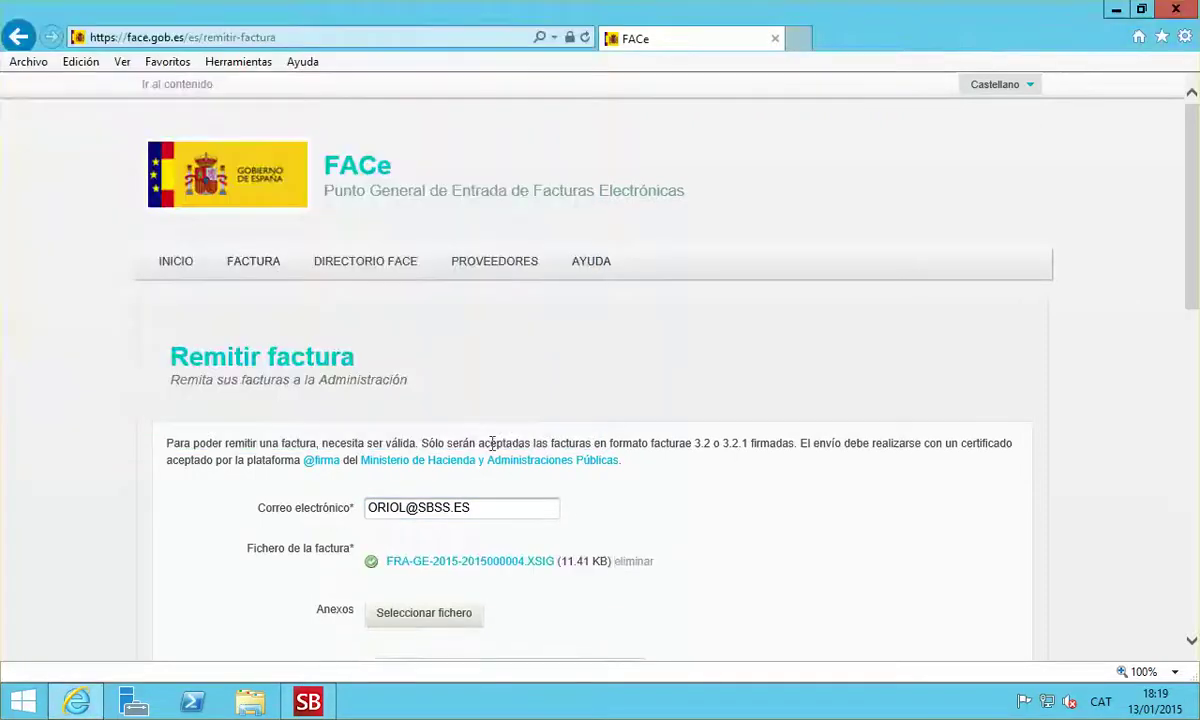
scroll(595, 514, down, 2)
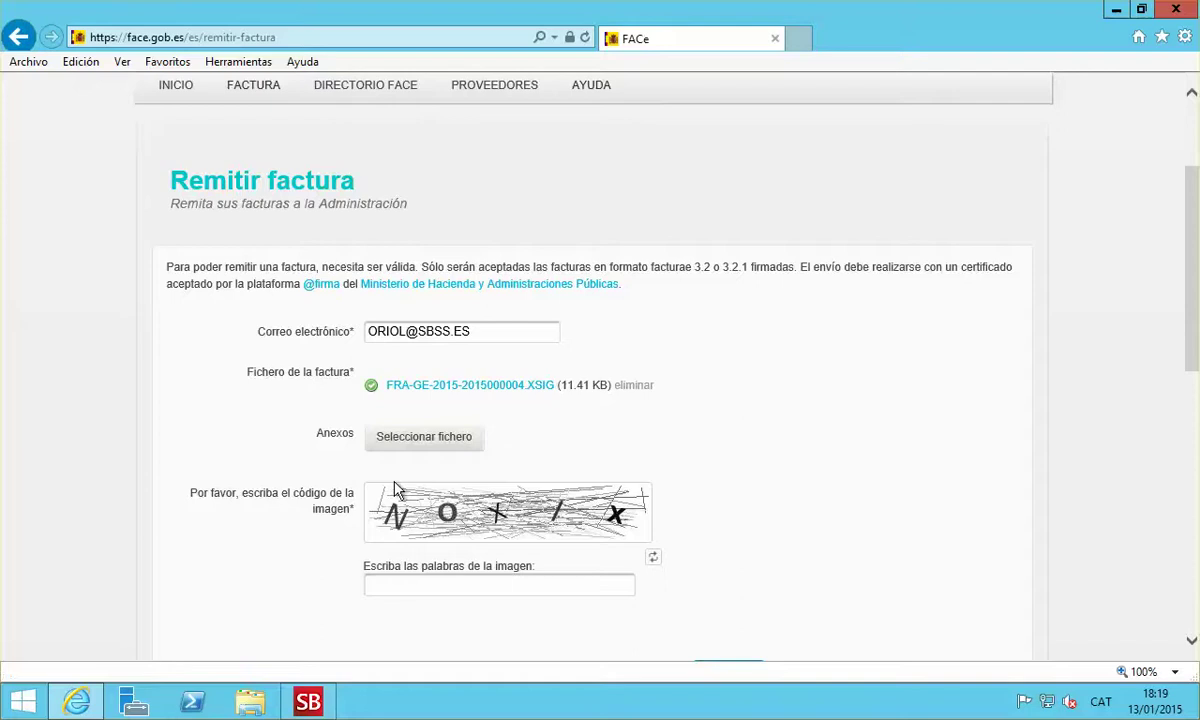
click(410, 588)
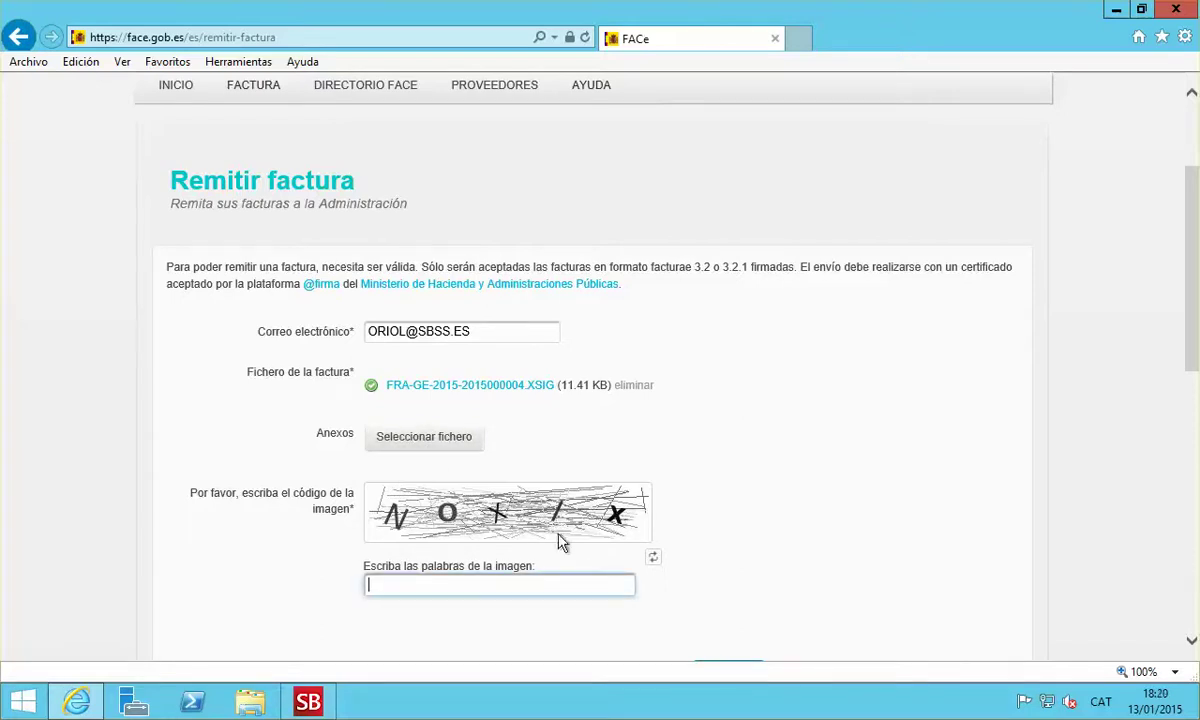
scroll(536, 595, down, 3)
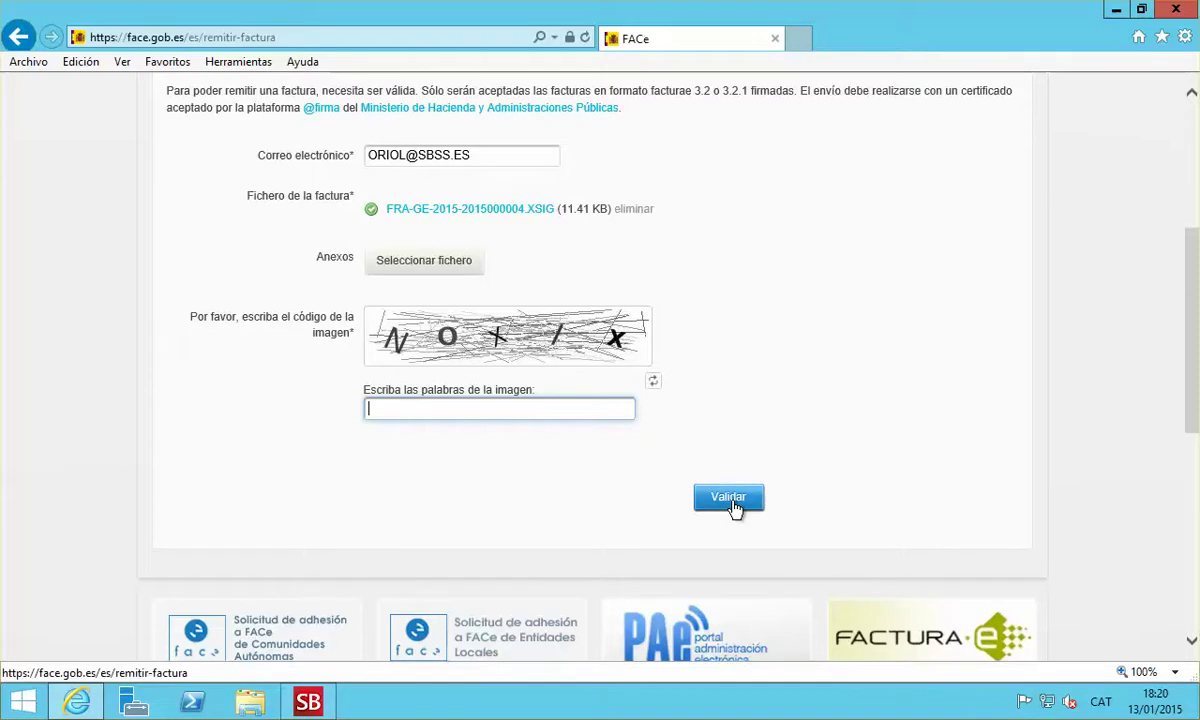
scroll(758, 509, up, 1)
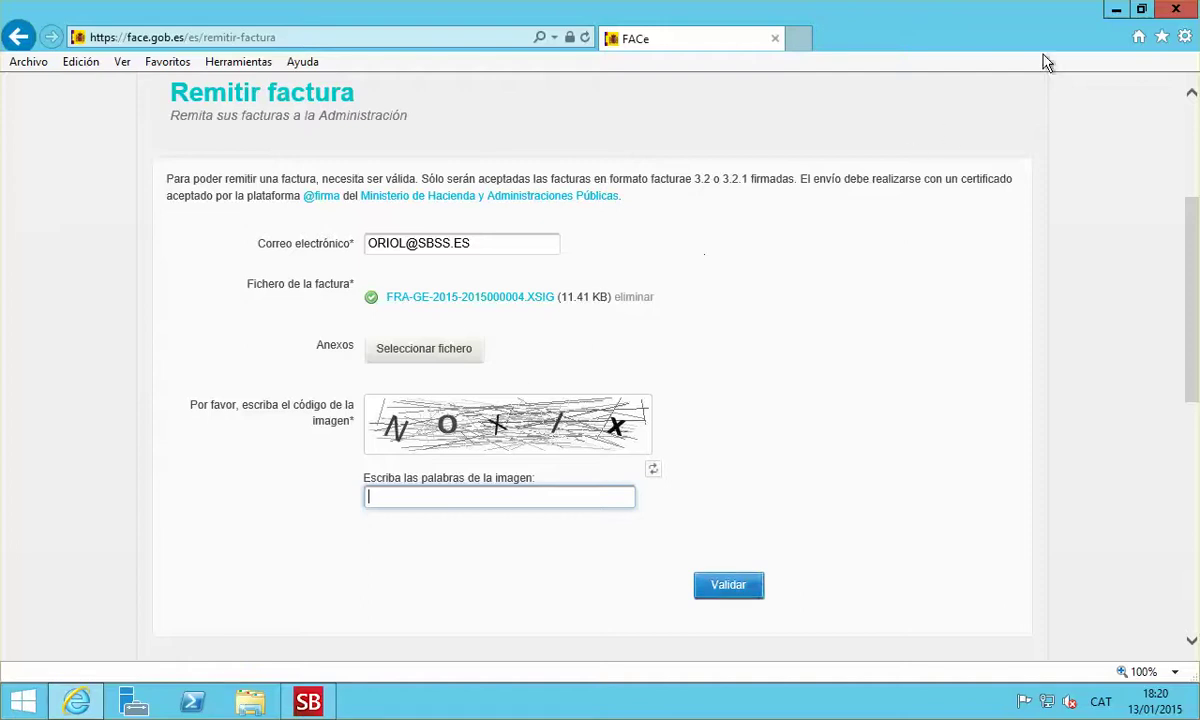
click(1174, 10)
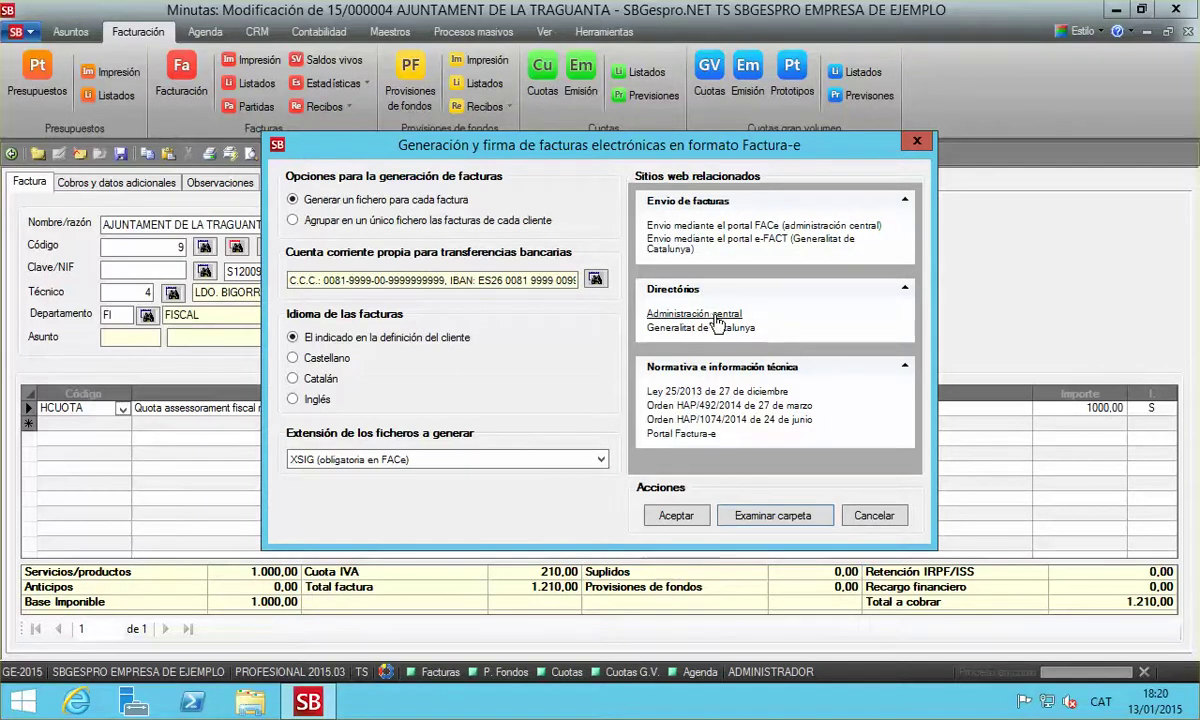
click(716, 316)
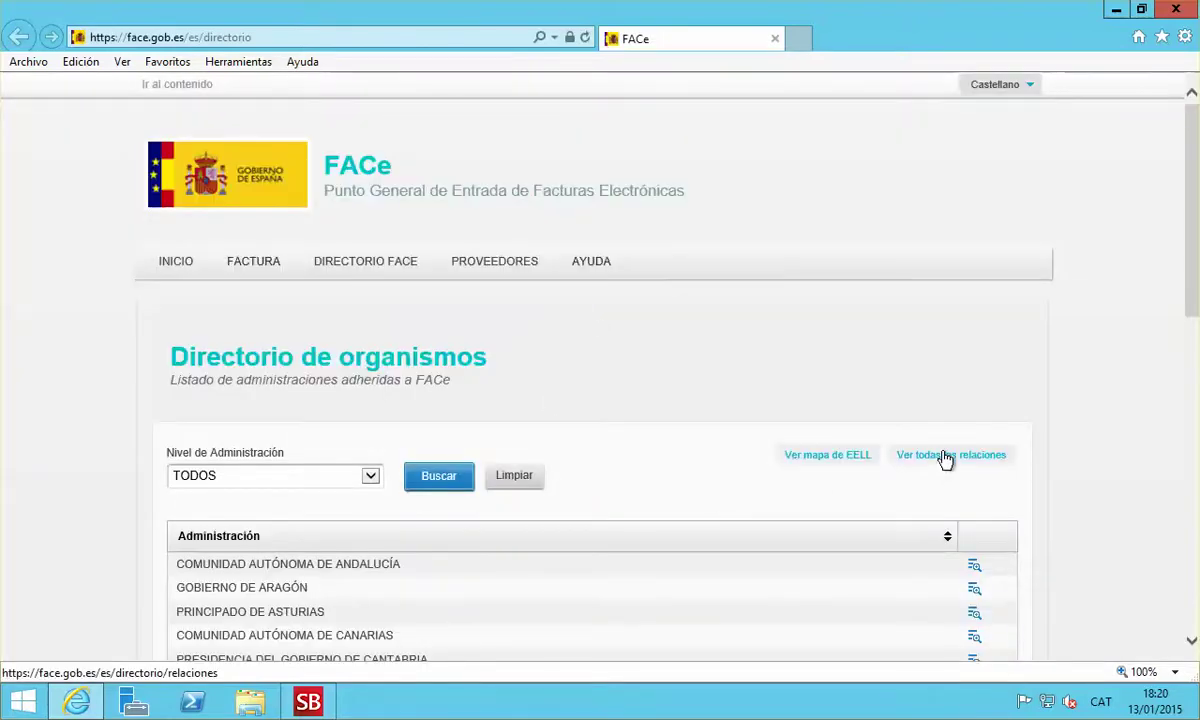
click(948, 456)
scroll(690, 362, down, 3)
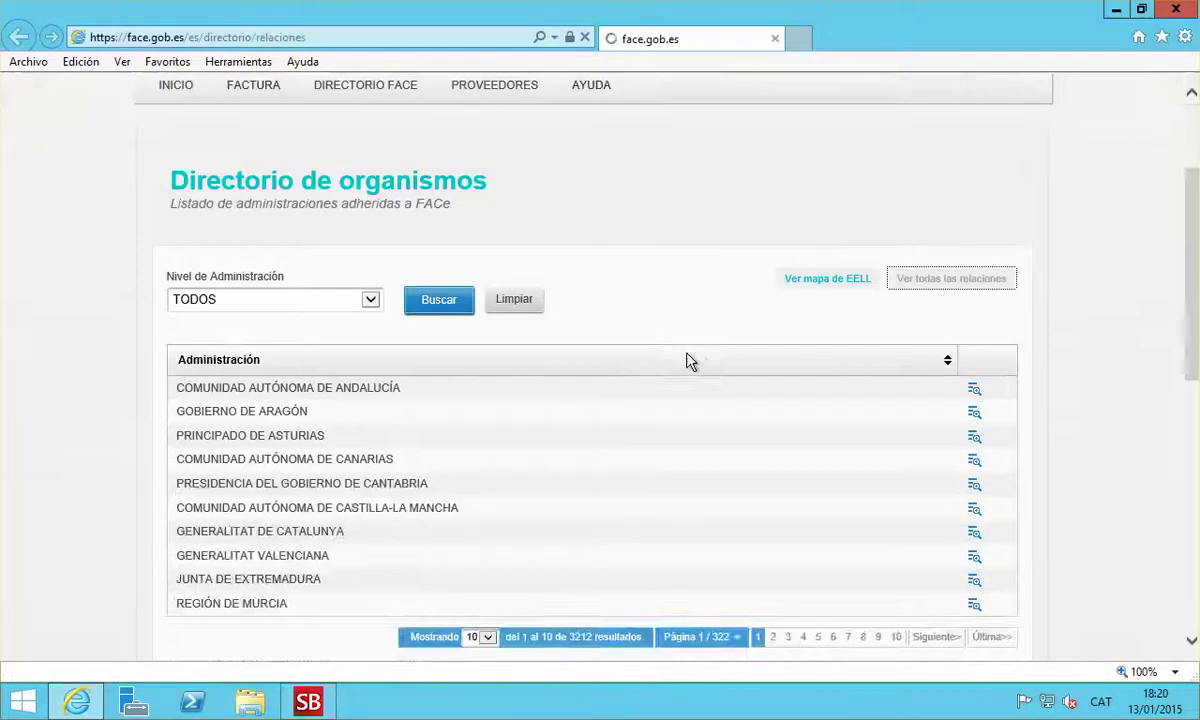
scroll(688, 375, down, 3)
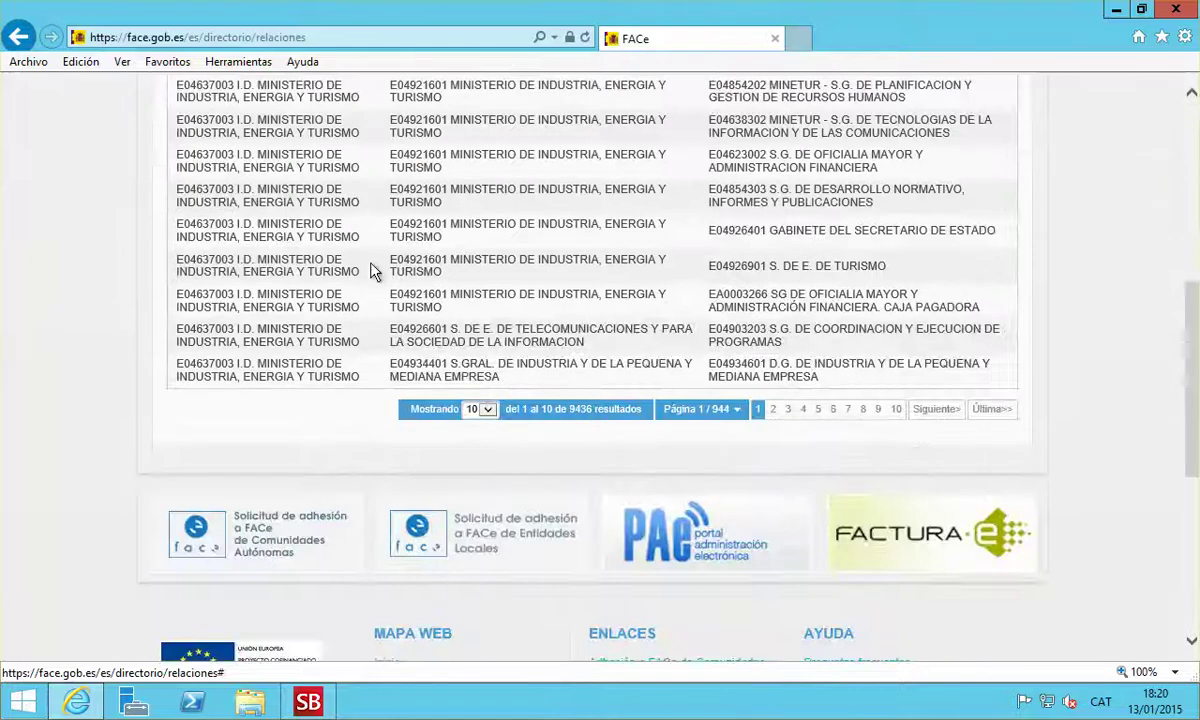
click(706, 417)
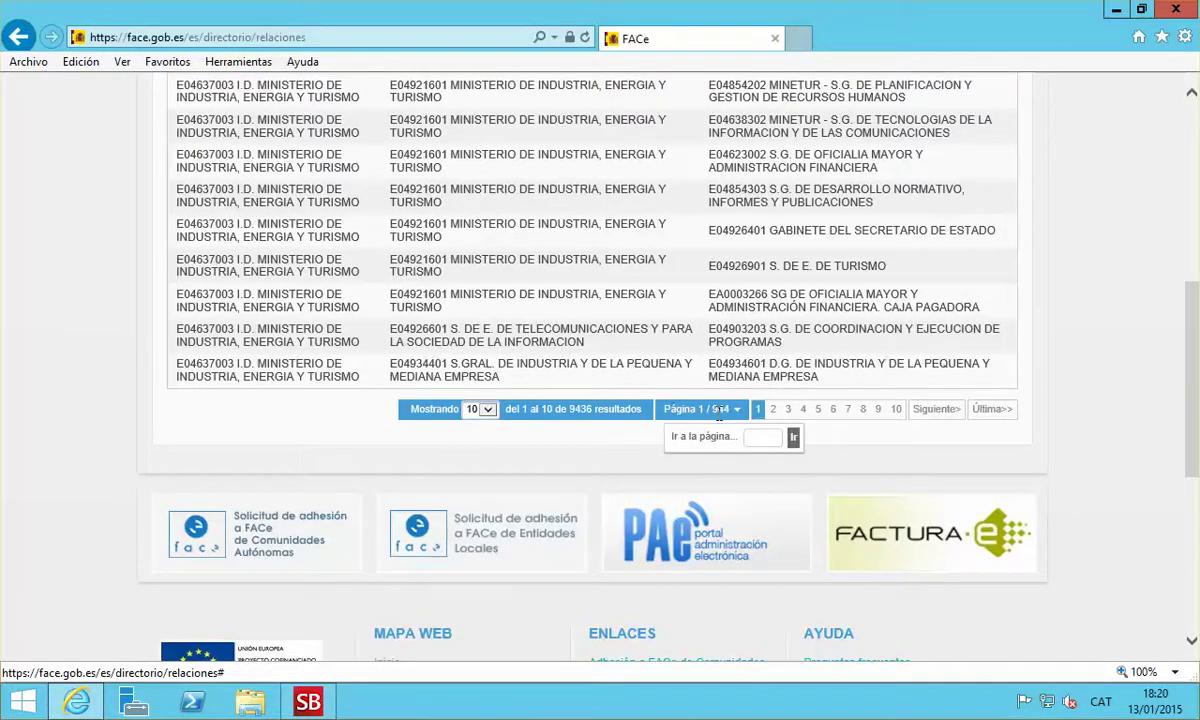
click(719, 410)
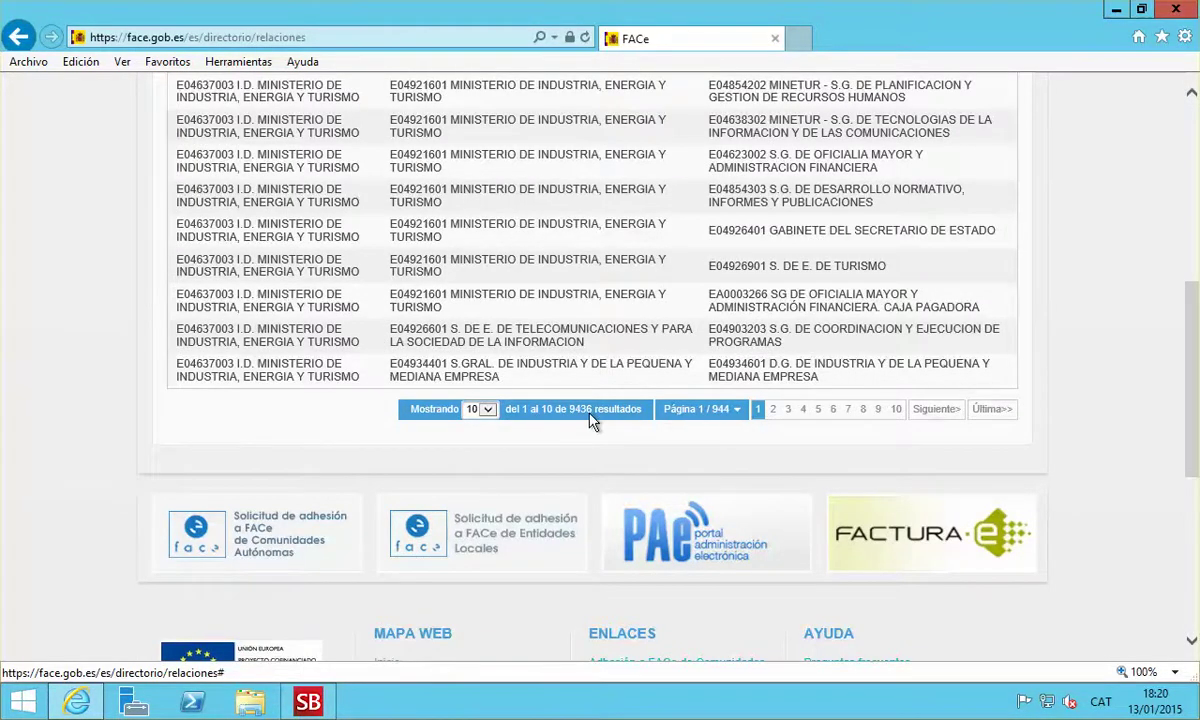
scroll(590, 420, up, 3)
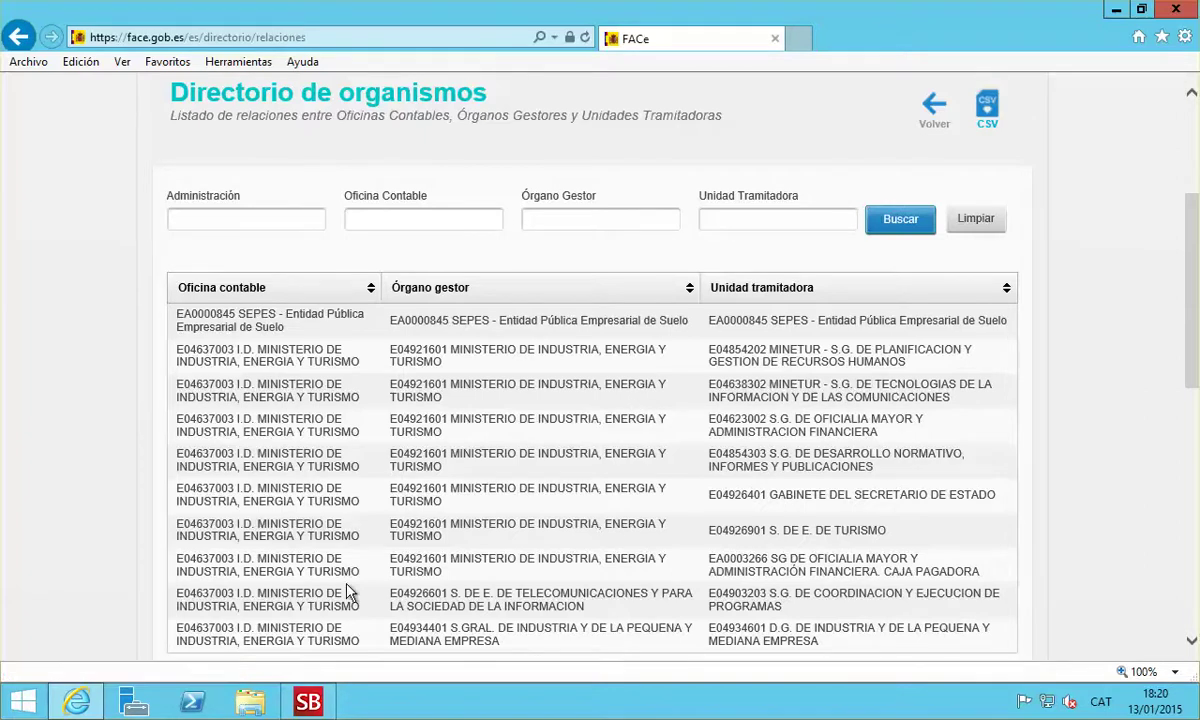
click(1176, 10)
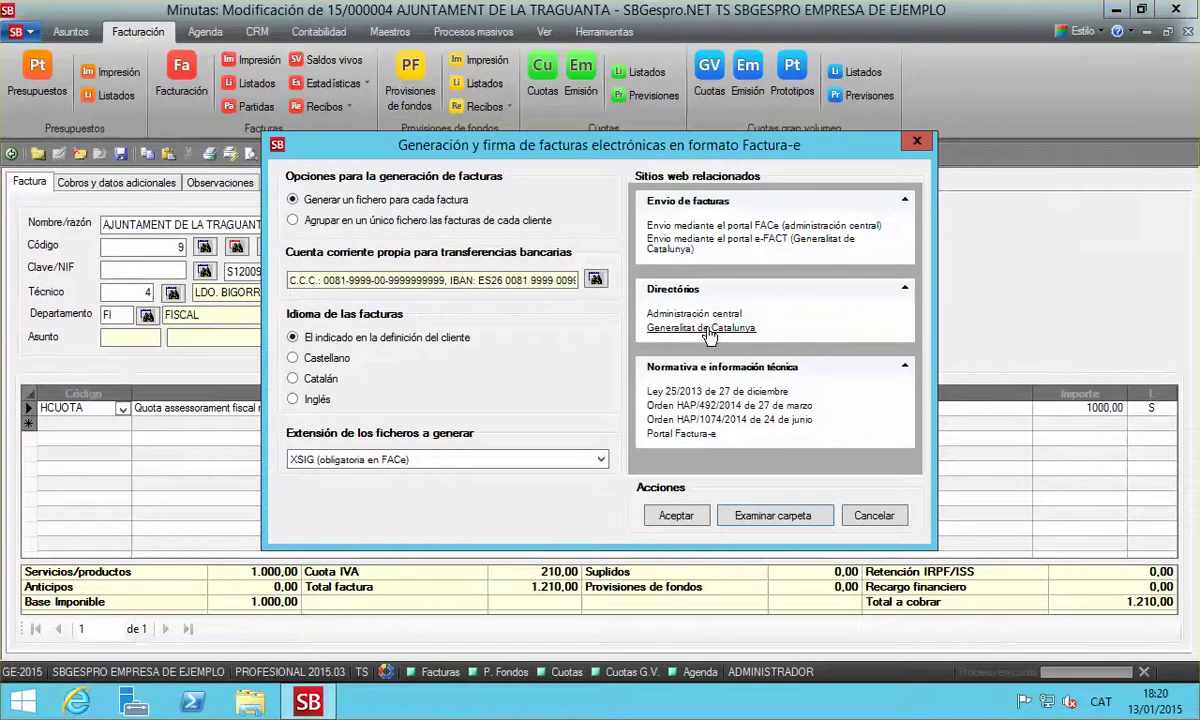
View and close the Generalitat de Catalunya e-invoice page, then open the Ley 25/2013 text
click(706, 329)
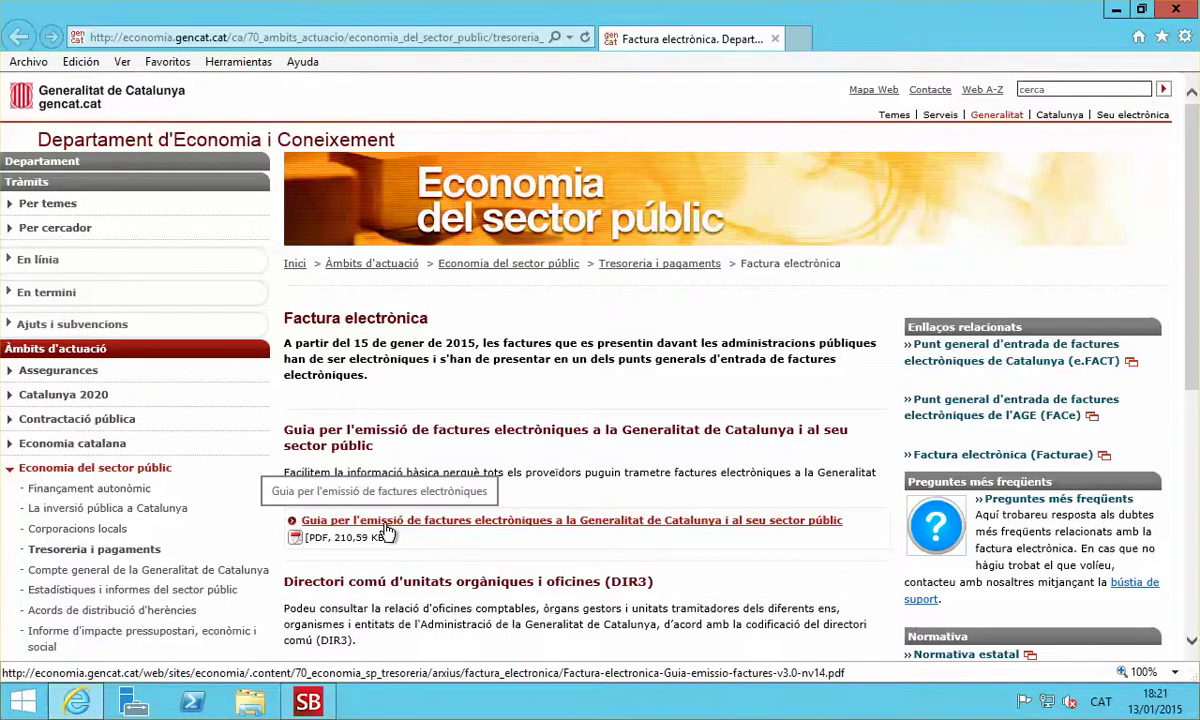
click(1178, 12)
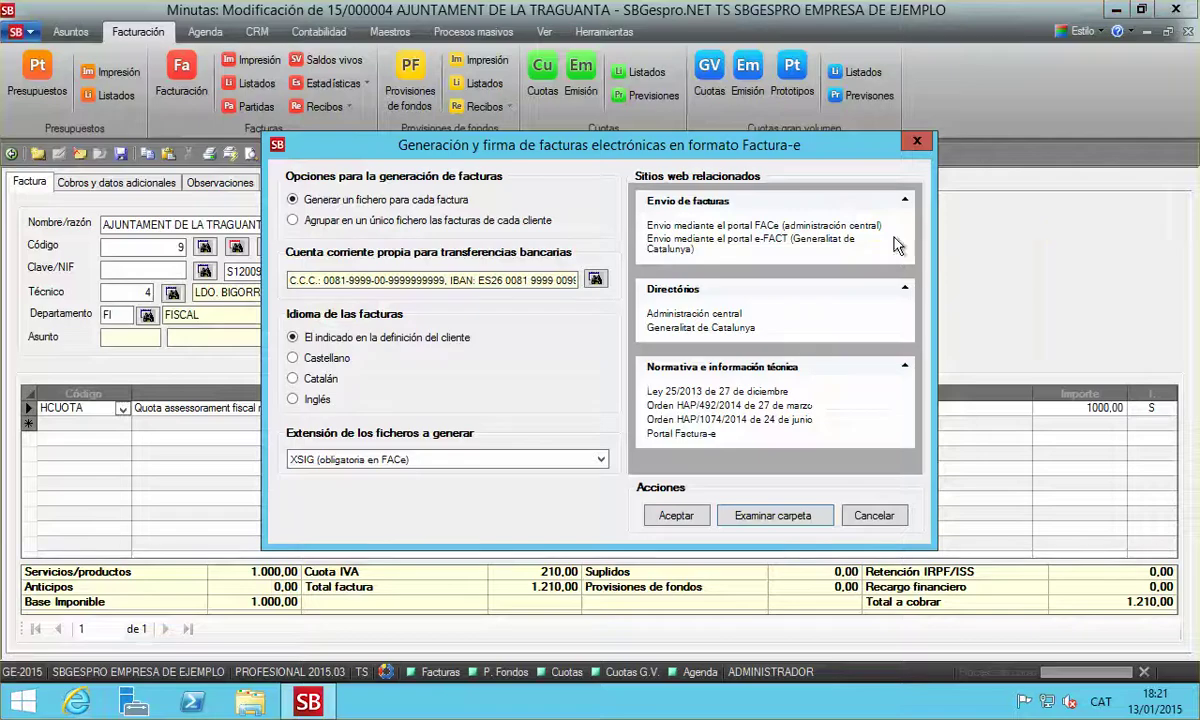
click(722, 393)
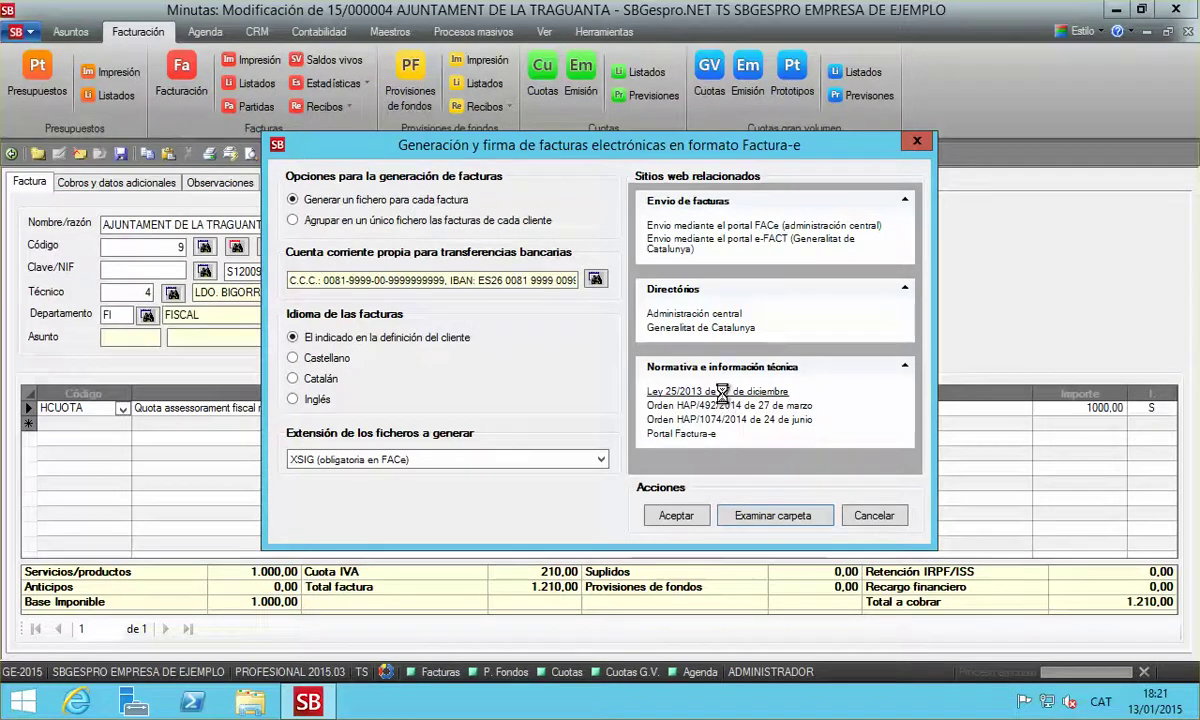